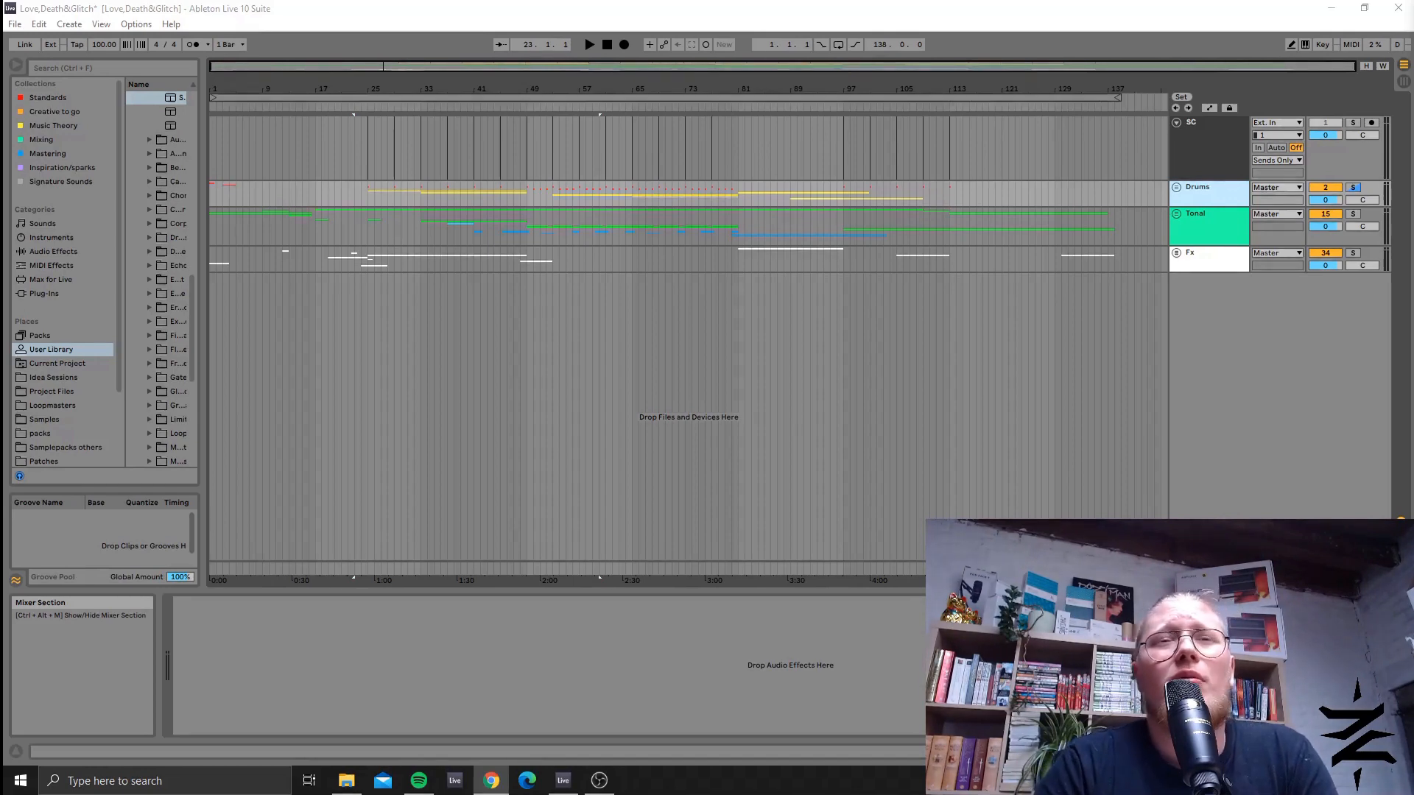
Turn off solo on the Drums group, select the whole arrangement across all tracks, and clear the selection.
left_click(1353, 189)
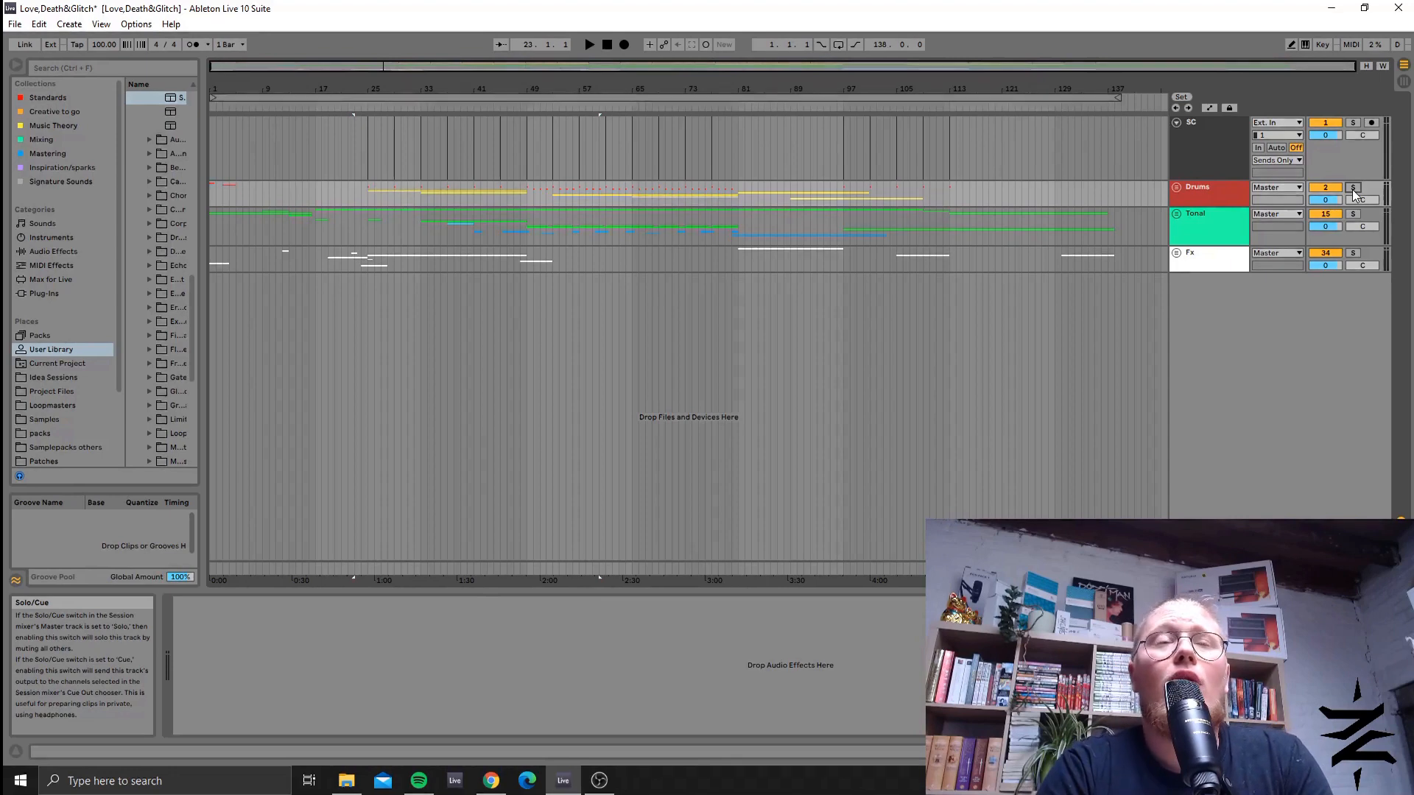
left_click_drag(1127, 262, 361, 160)
left_click_drag(218, 161, 74, 123)
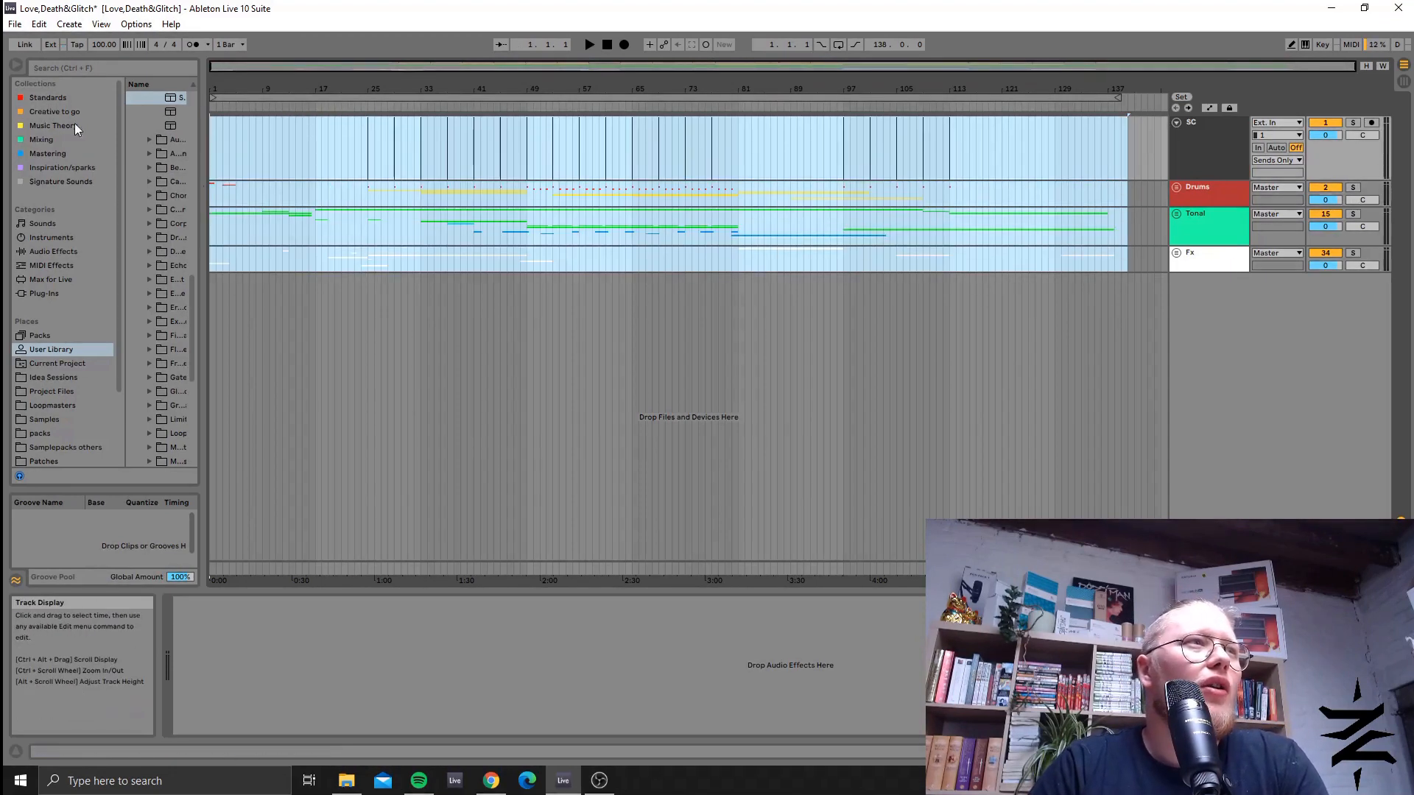
left_click(1125, 256)
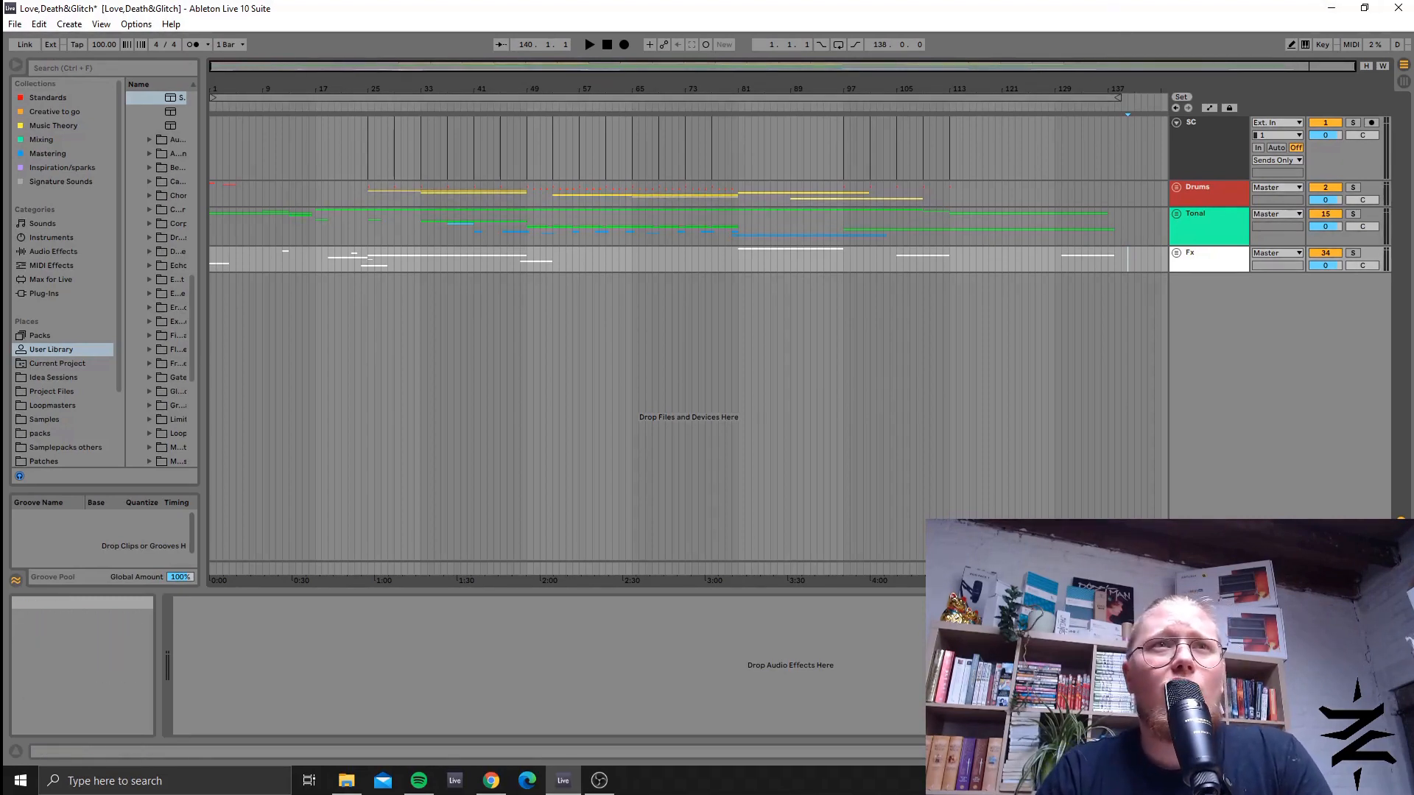
Select the SC track and the Drums, Tonal and Fx groups in turn to examine their device chains.
left_click(1057, 156)
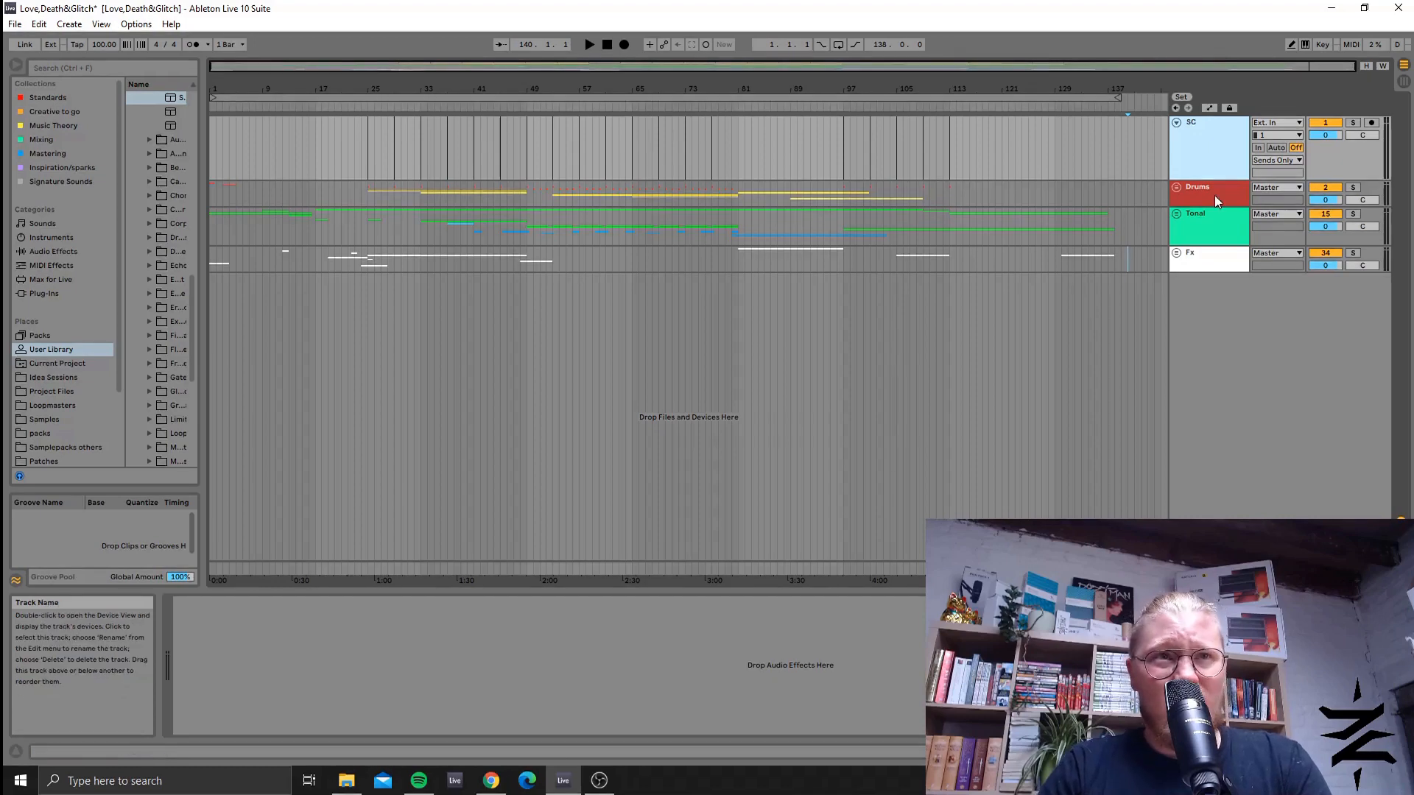
left_click(1208, 226)
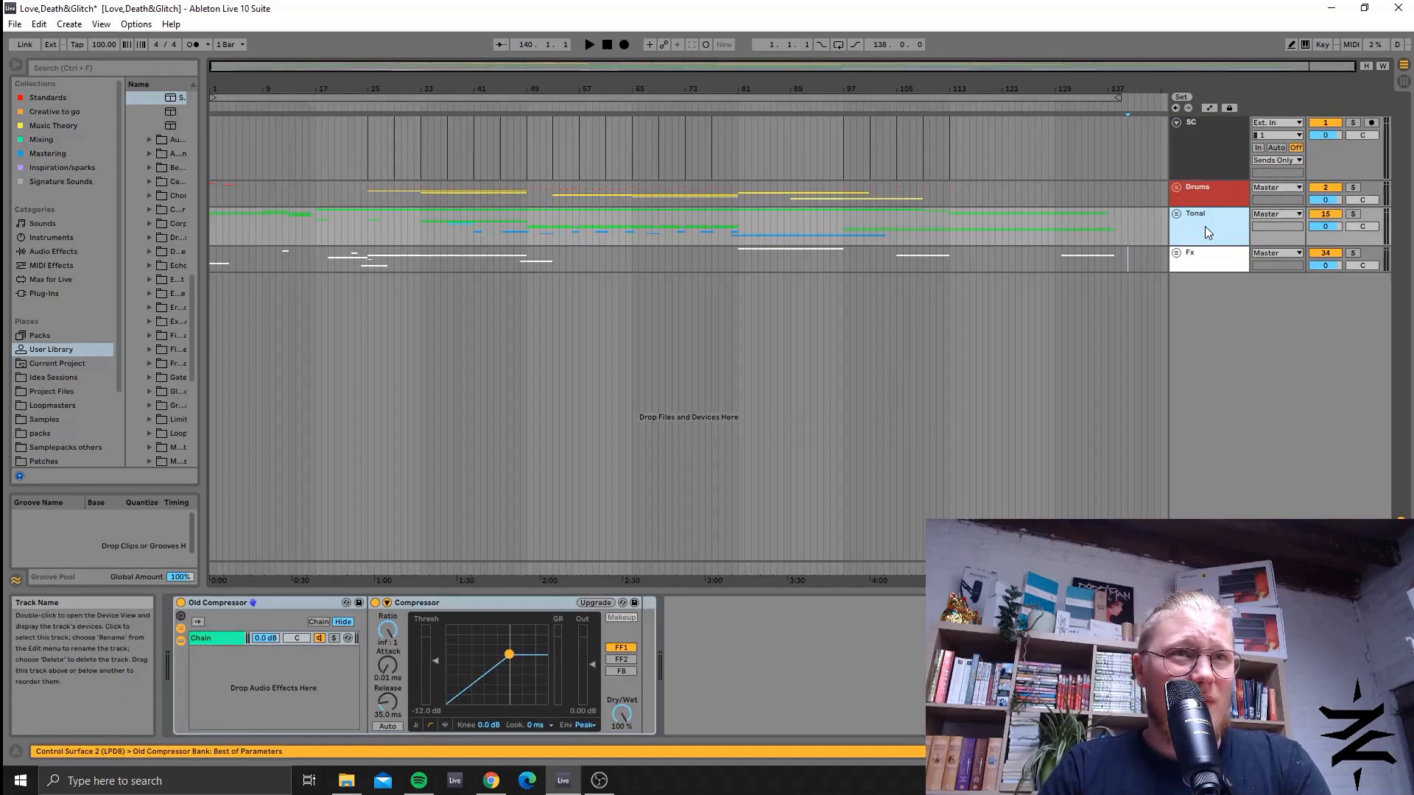
left_click(1199, 185)
left_click(1186, 239)
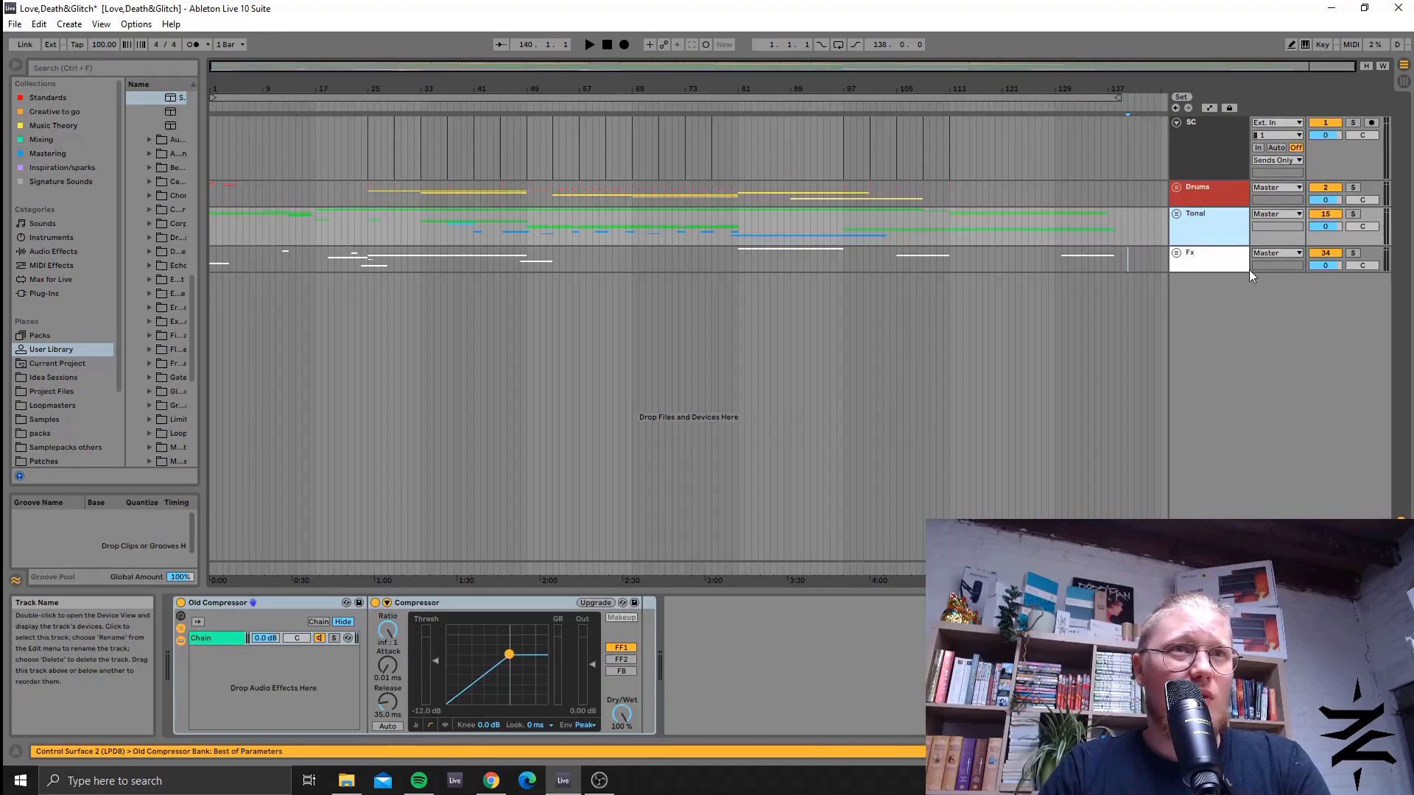
left_click(1219, 256)
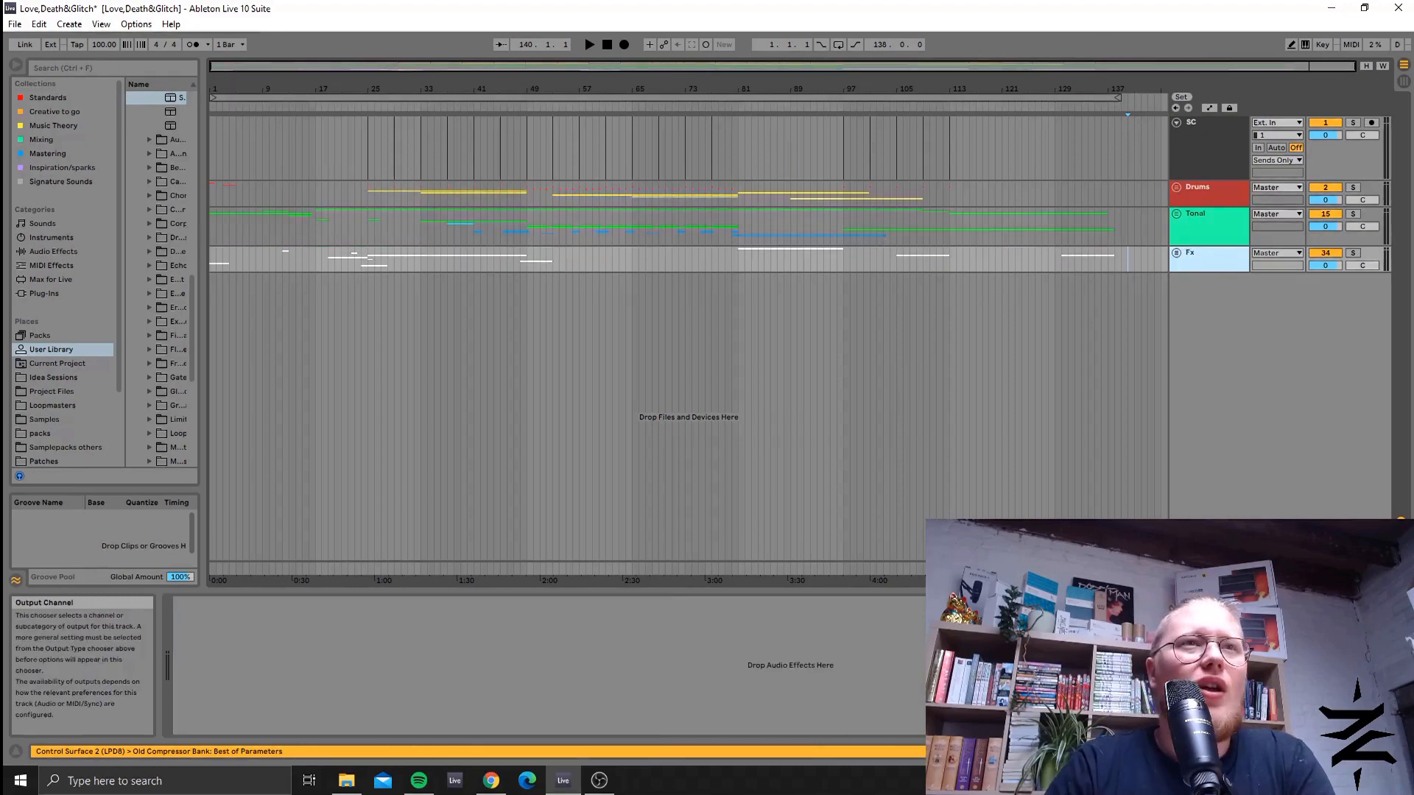
Unfold the Drums group and look over its impact, percussion and loop tracks.
left_click(1176, 188)
scroll(1041, 391, "down", 5)
scroll(1003, 345, "down", 1)
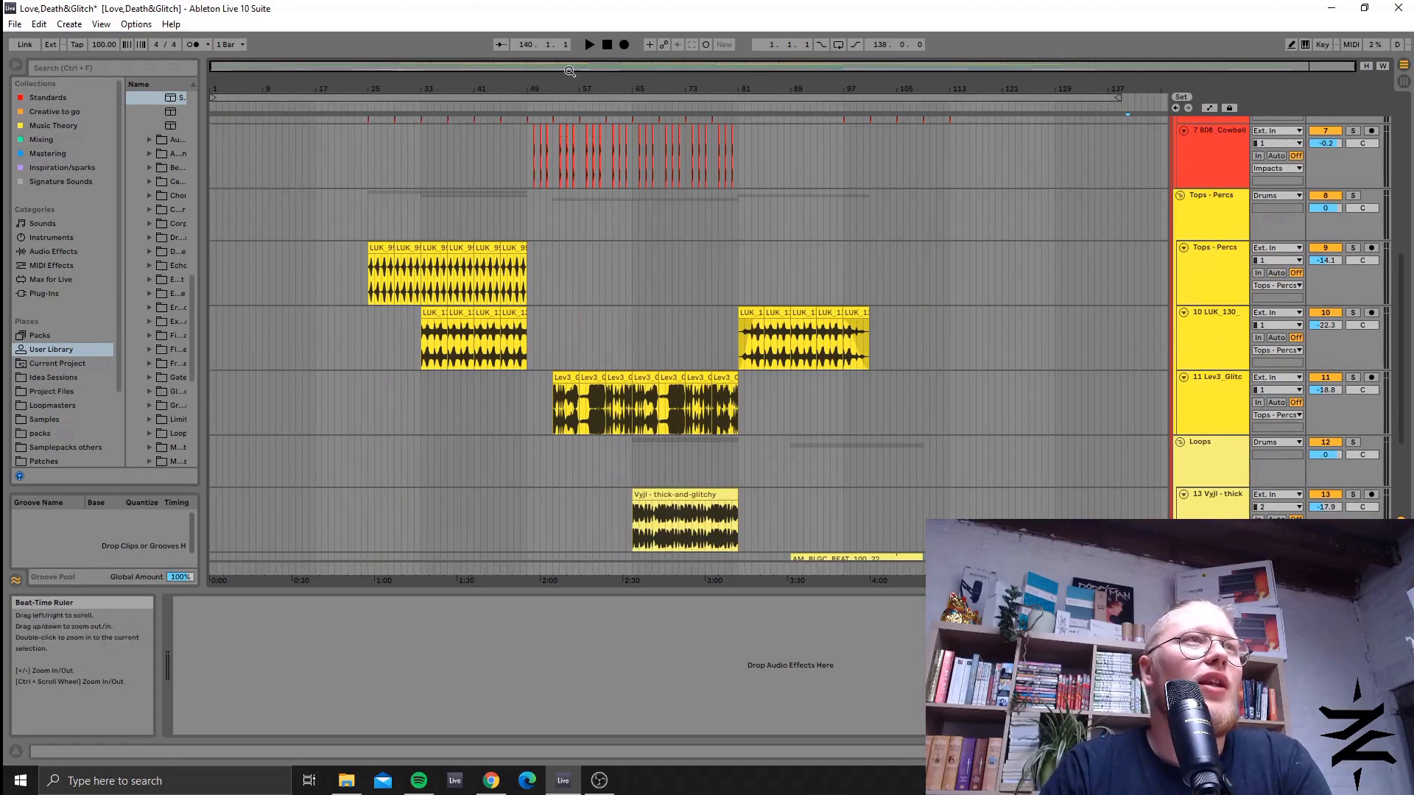
scroll(673, 297, "up", 2)
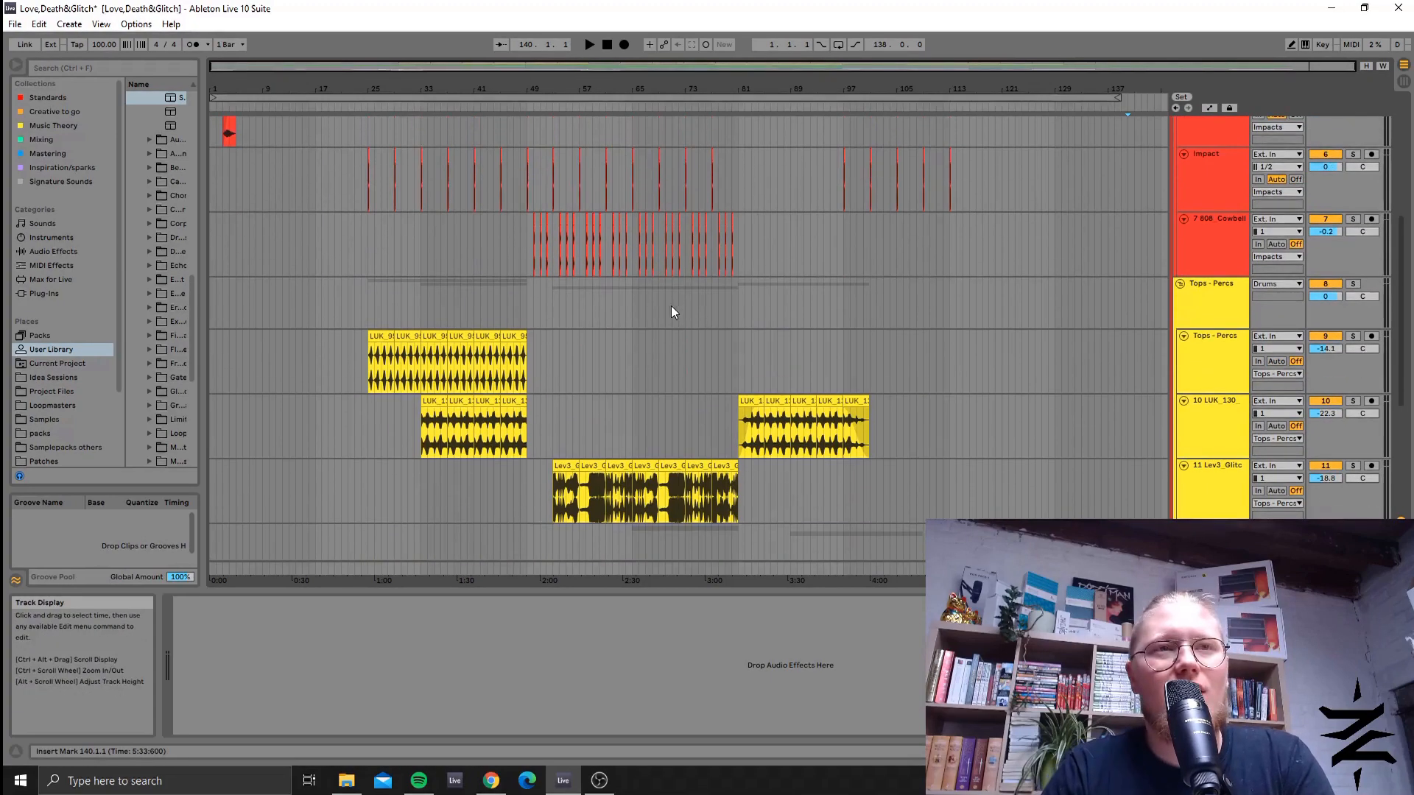
scroll(660, 322, "up", 1)
scroll(660, 322, "up", 1)
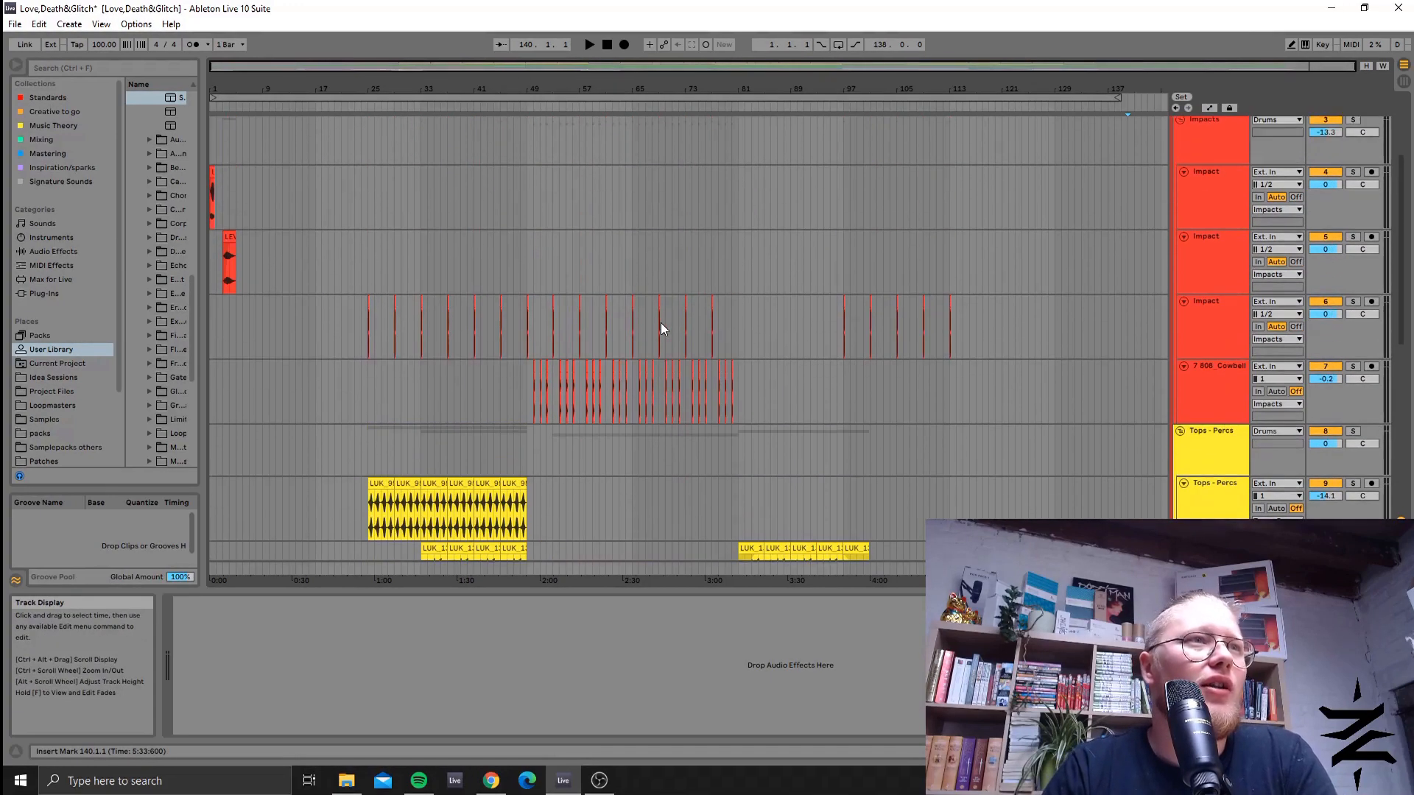
scroll(759, 378, "down", 2)
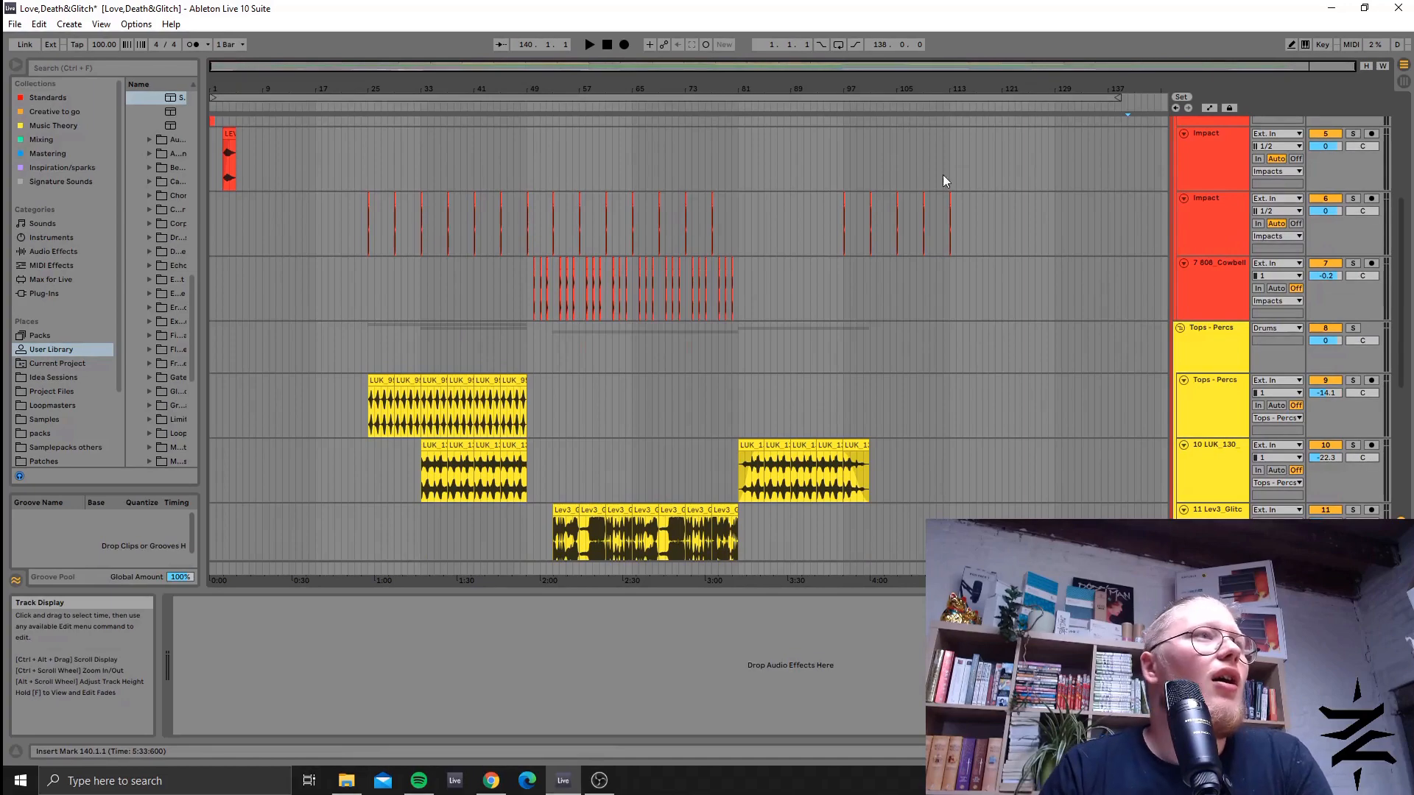
Solo the third Impact track and play its hit from bar 25 with the Ambient Machine rack shown.
left_click(369, 206)
left_click_drag(441, 88, 401, 86)
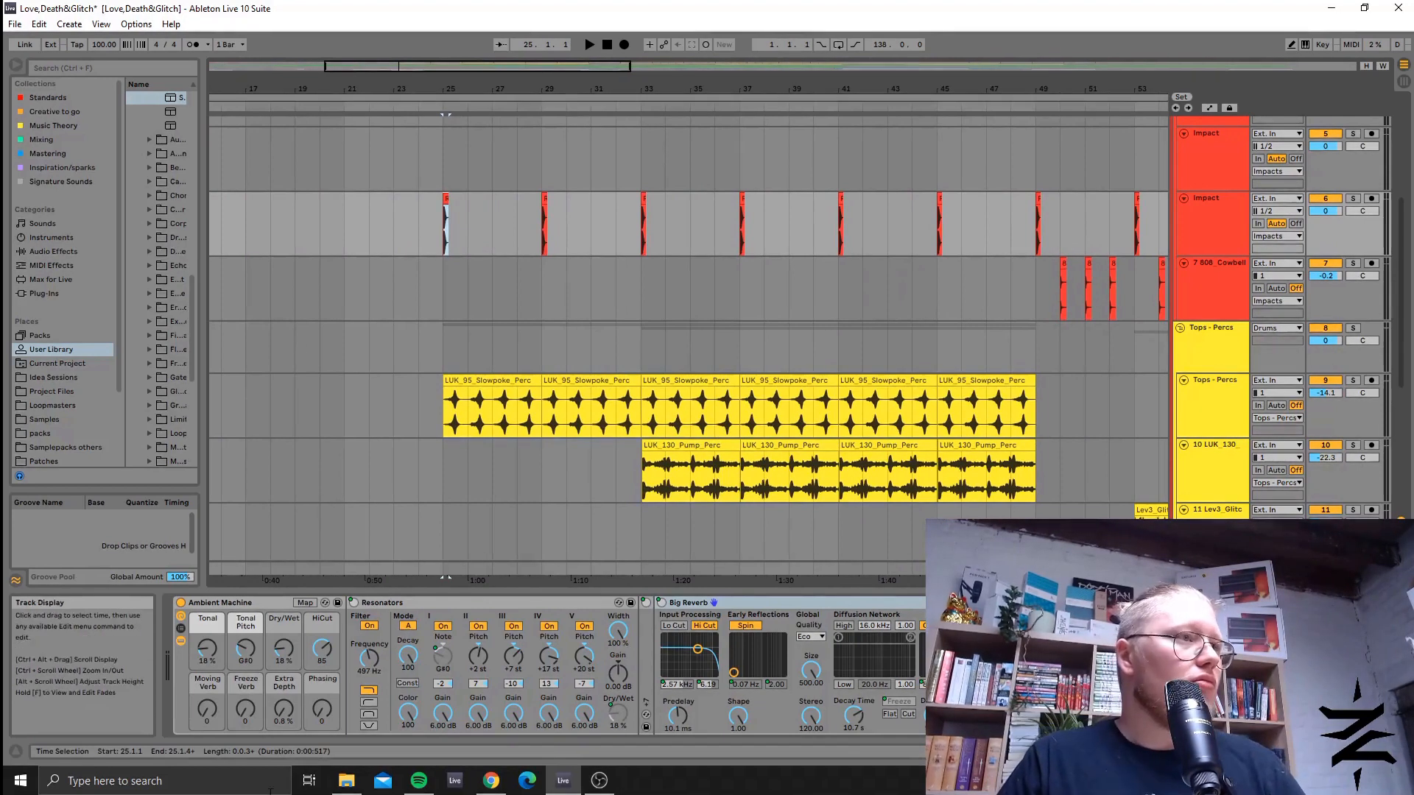
left_click(274, 614)
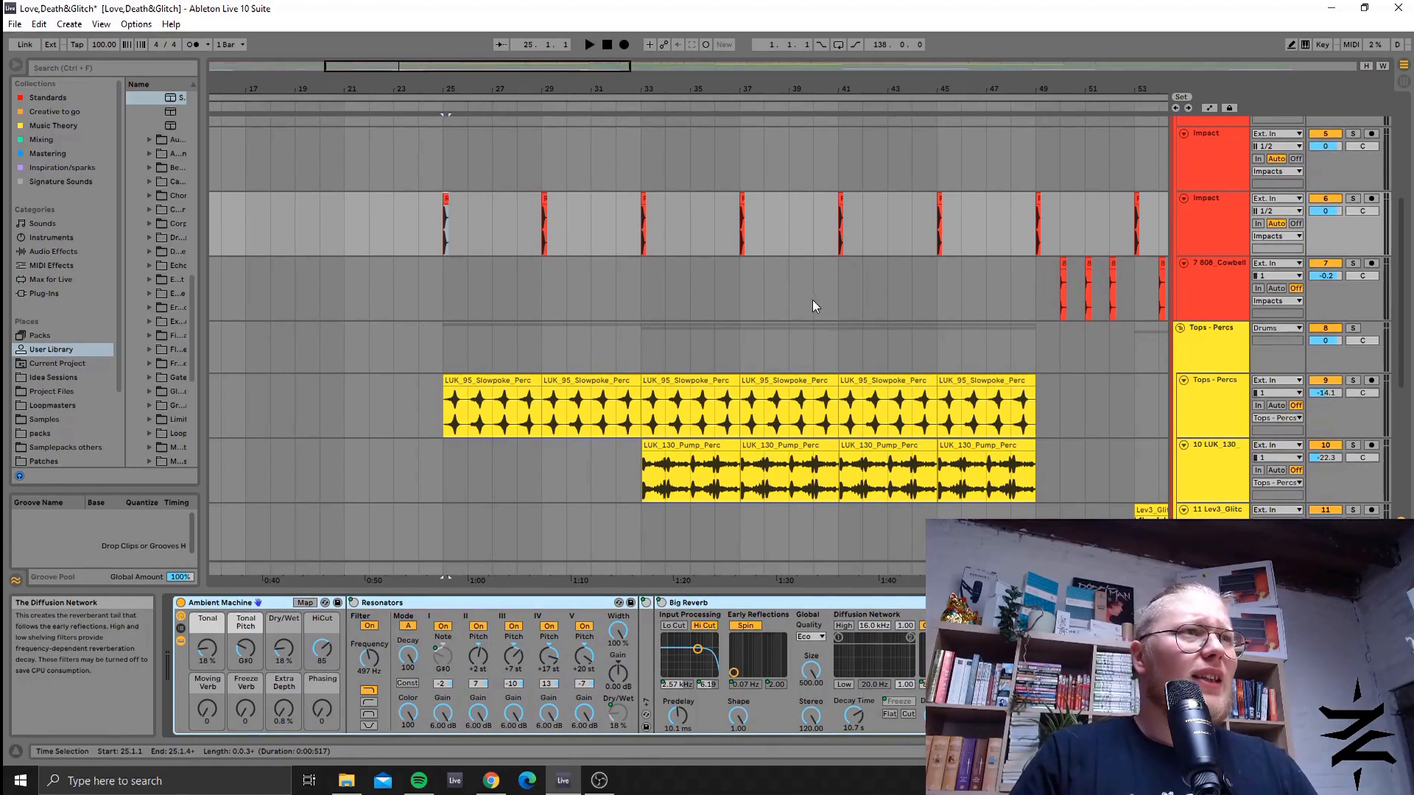
left_click(439, 233)
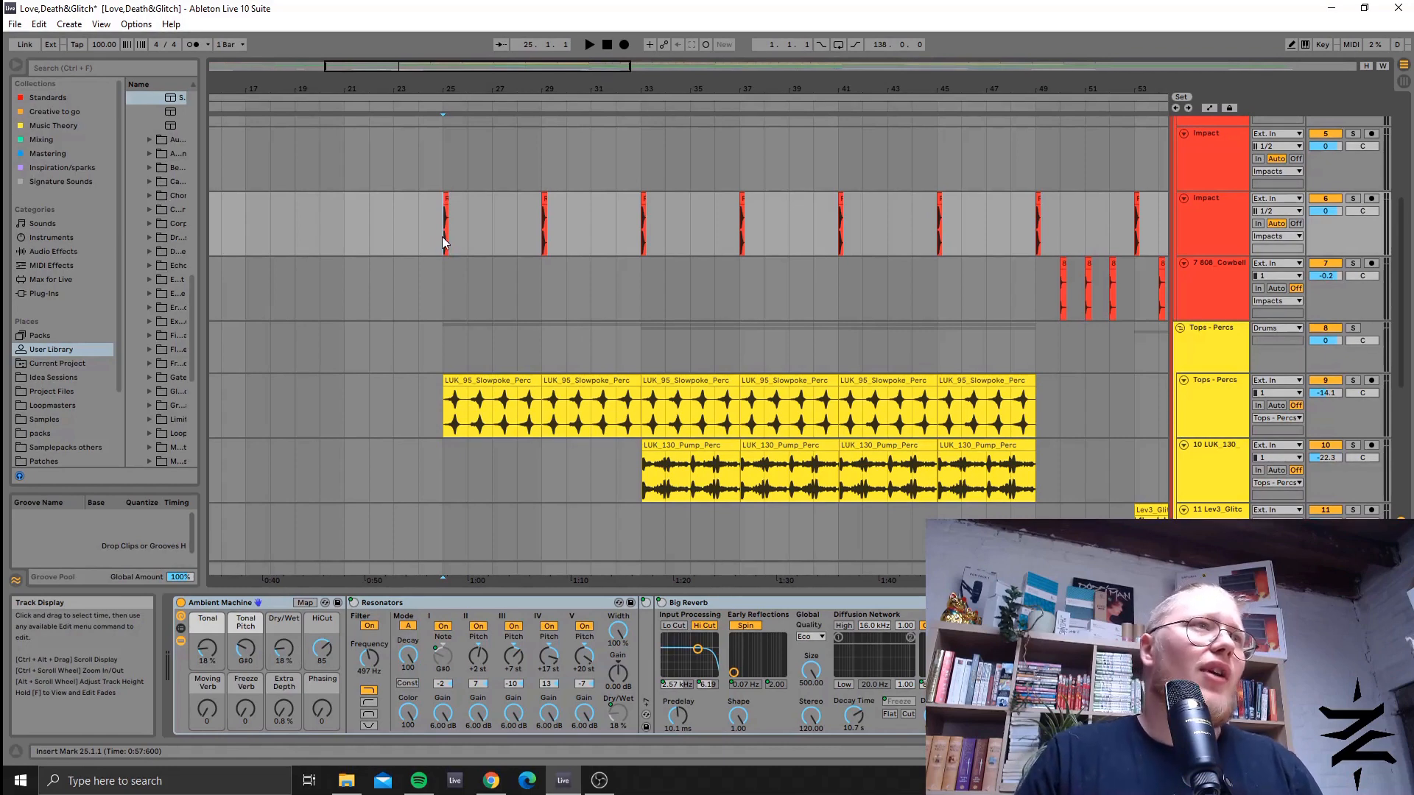
key("space")
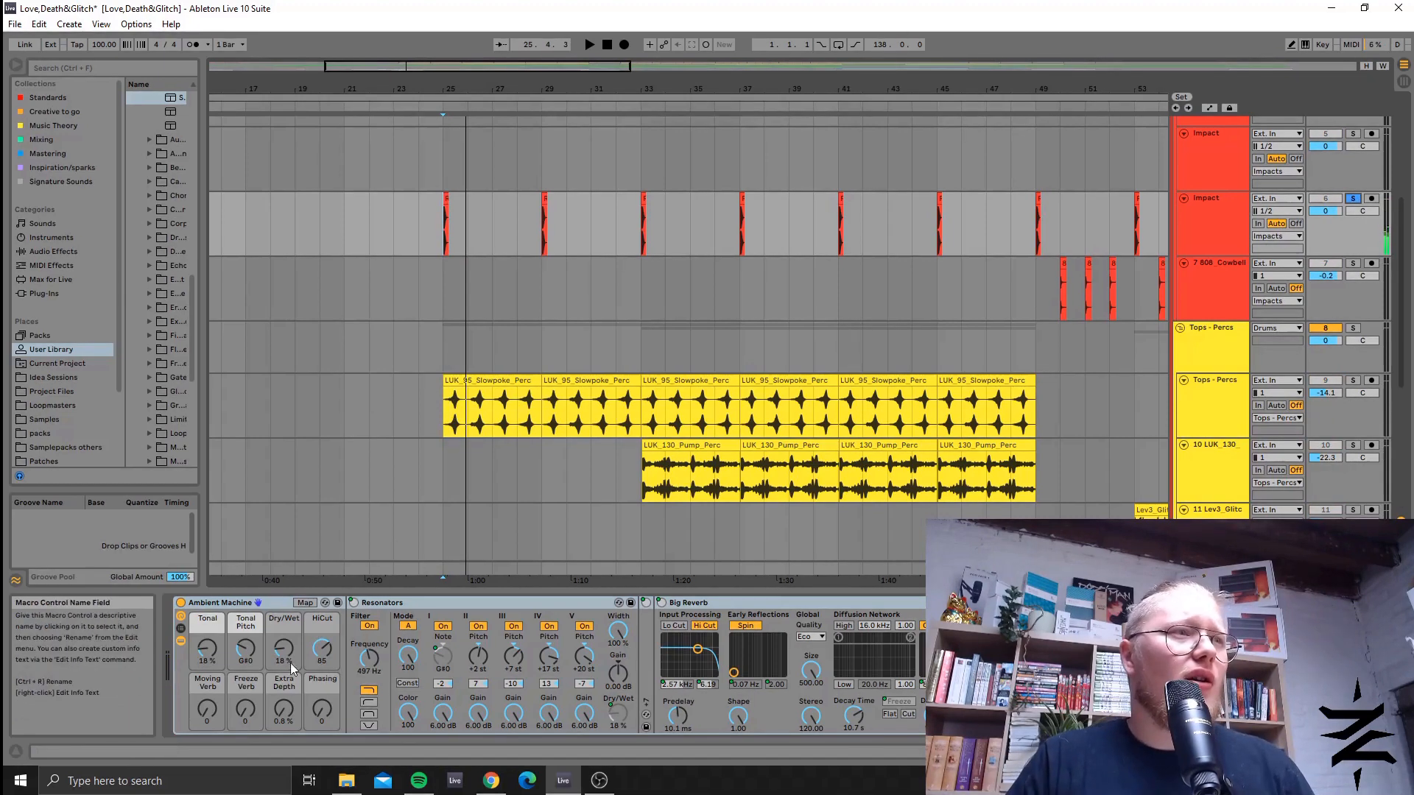
Set Ambient Machine's Dry/Wet to 0%, replay the impact from bar 25 for comparison, and restore Dry/Wet to 18%.
left_click_drag(284, 652, 285, 677)
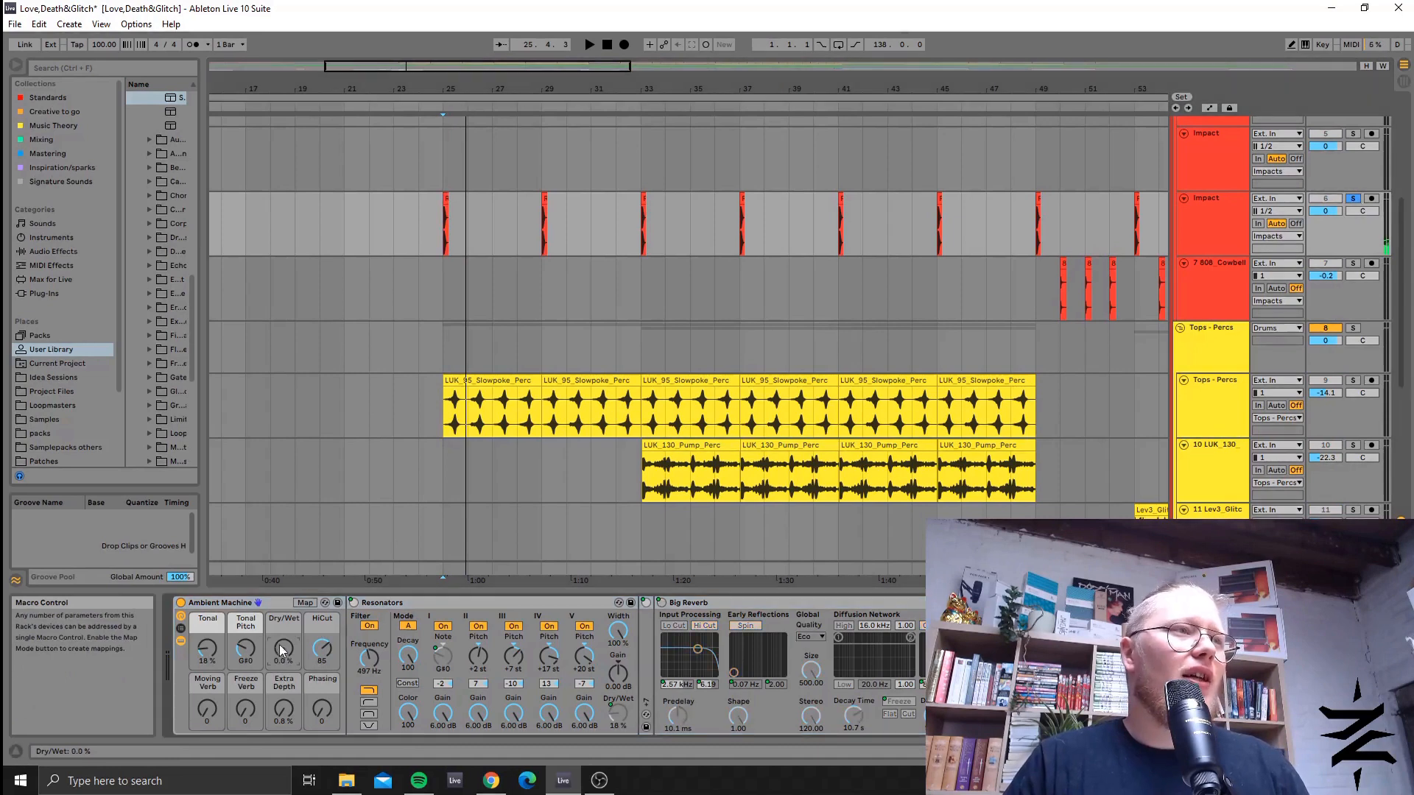
left_click(448, 243)
left_click(443, 235)
key("space")
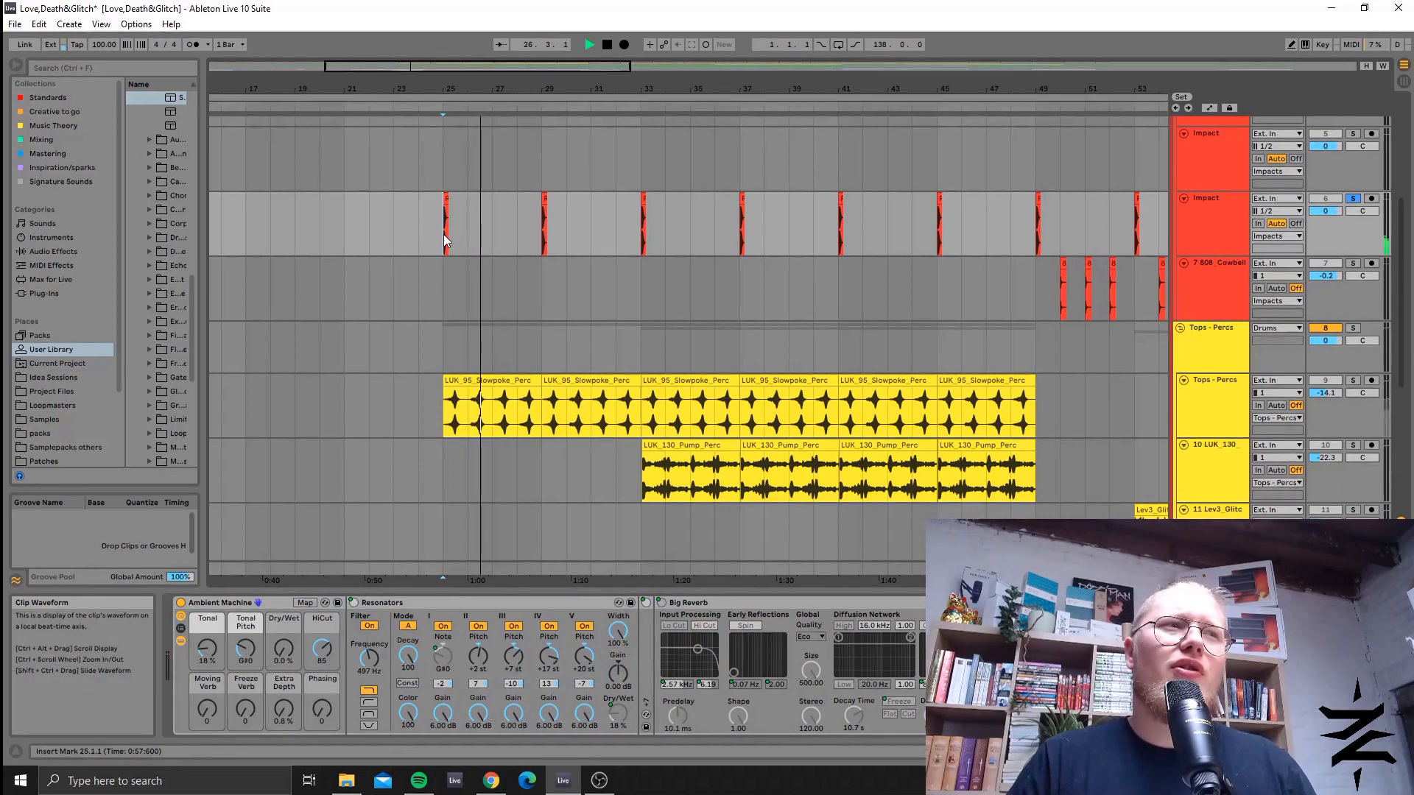
key("space")
left_click_drag(288, 658, 288, 641)
Show the Tops - Percs audio track's device chain, highlight its row of percussion clips and select the Vocoder.
scroll(877, 414, "down", 3)
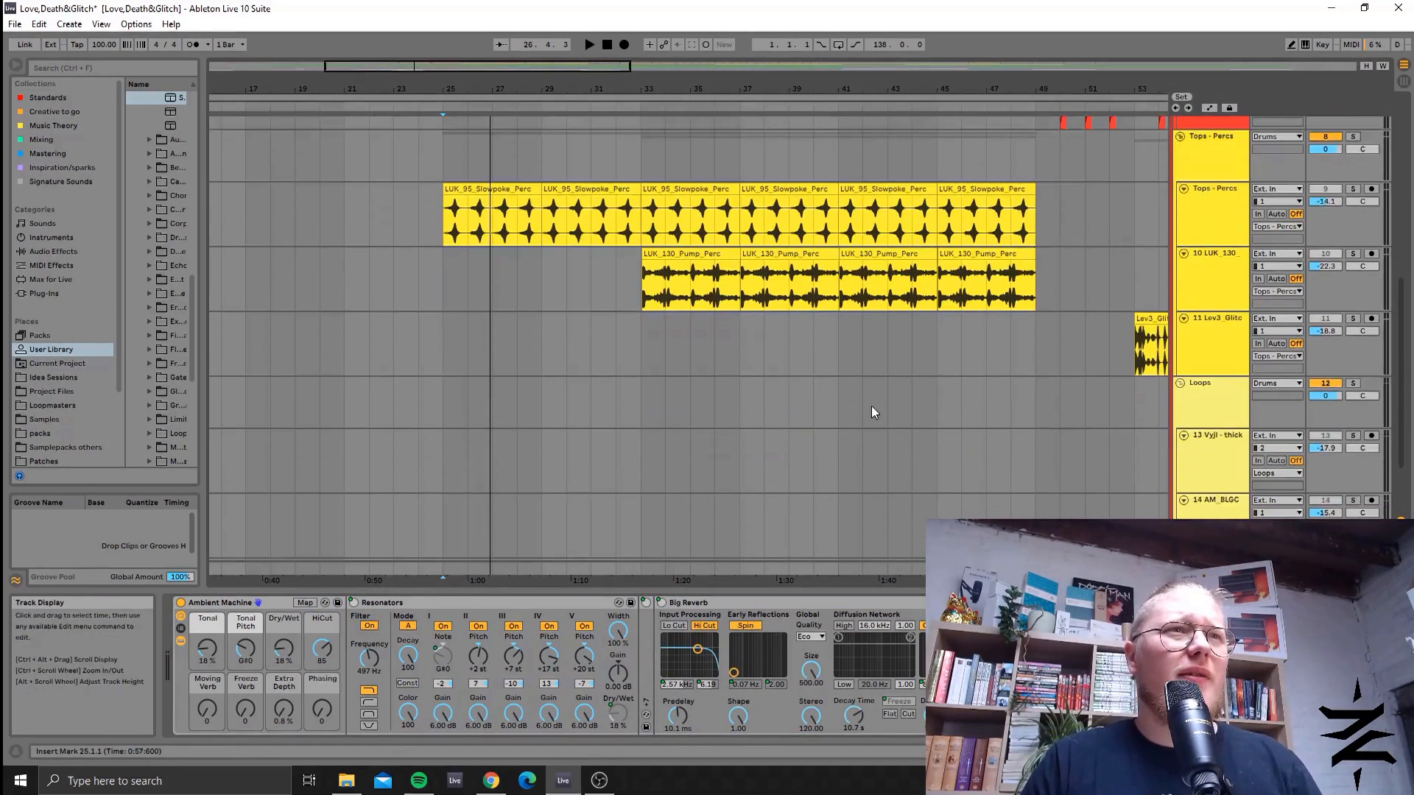
double_click(479, 67)
scroll(1305, 278, "down", 2)
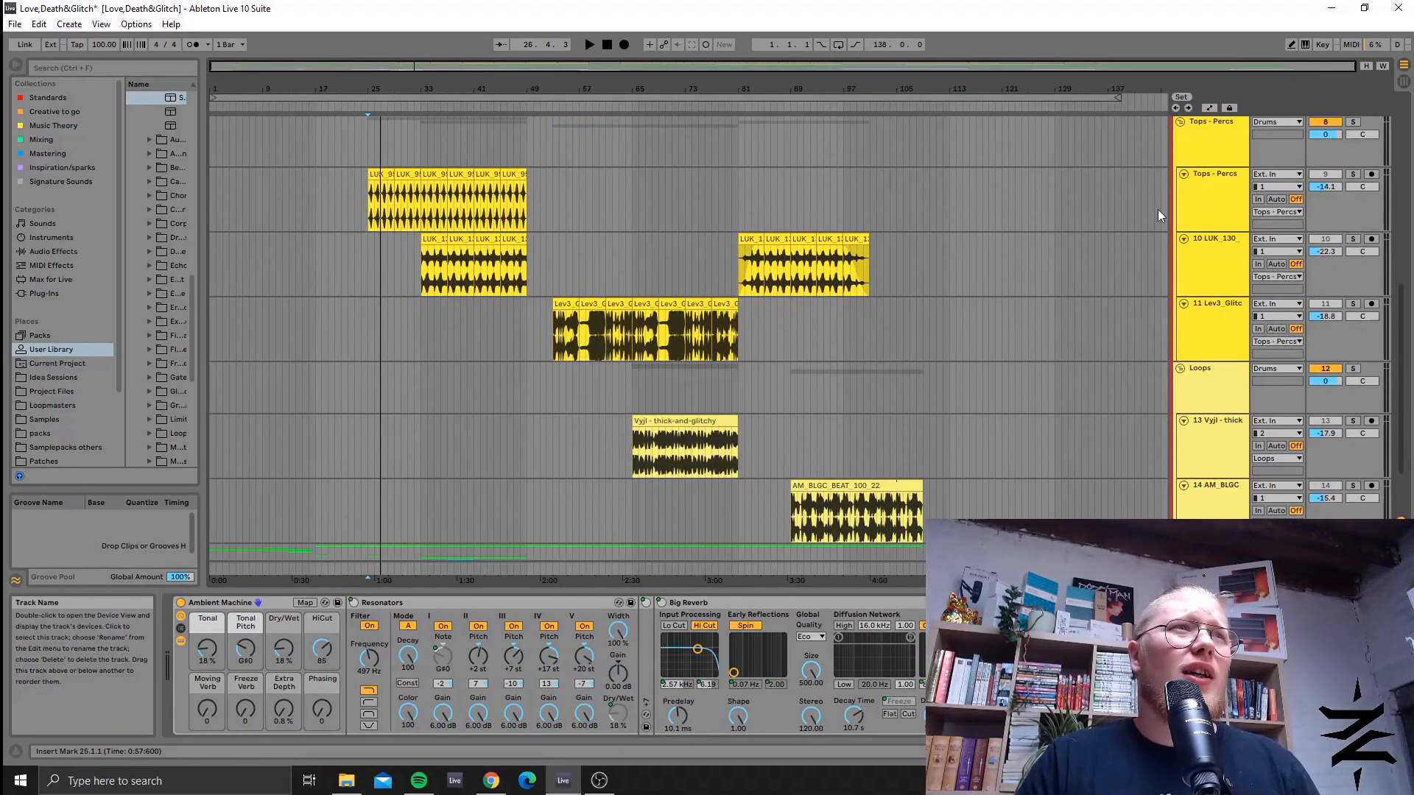
left_click(1214, 145)
left_click(356, 195)
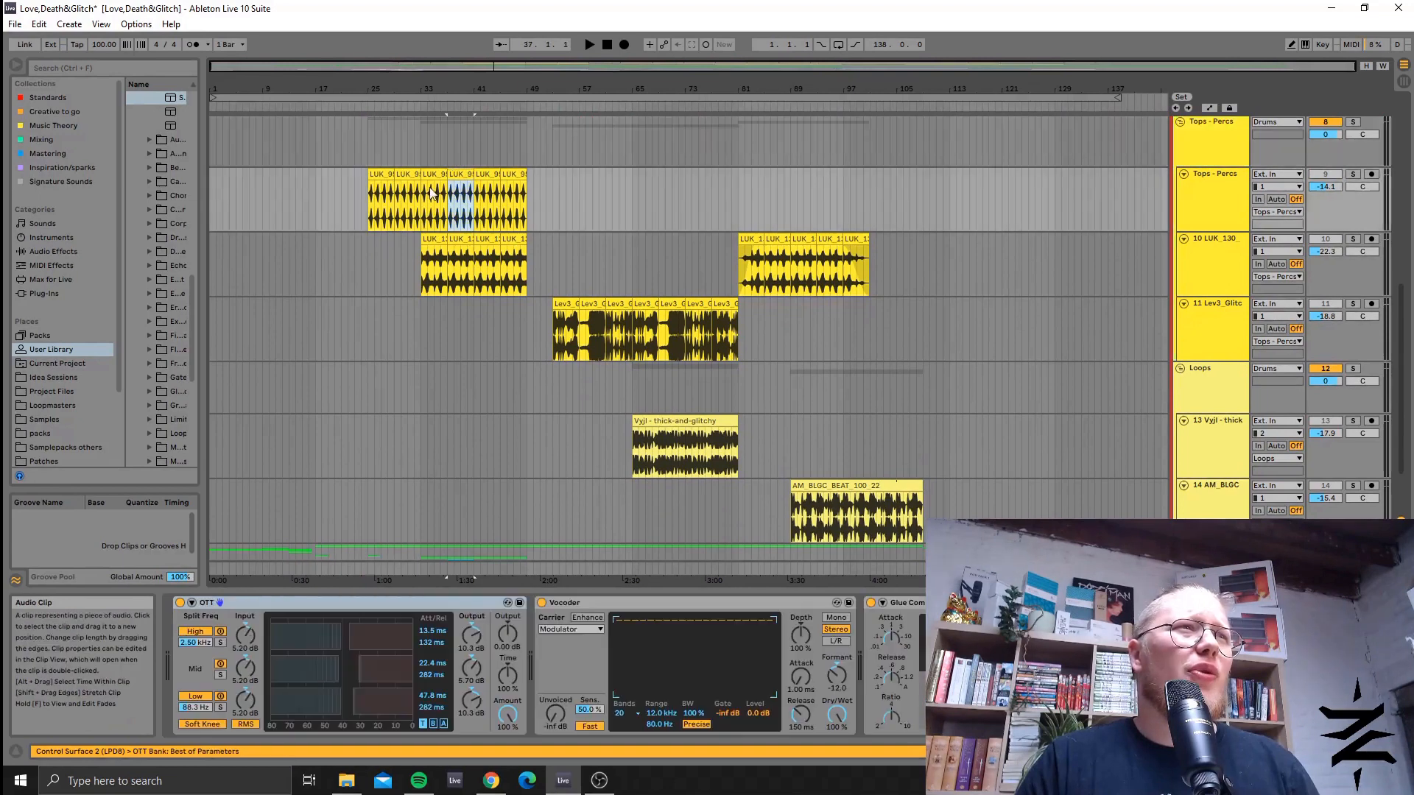
left_click_drag(357, 195, 551, 201)
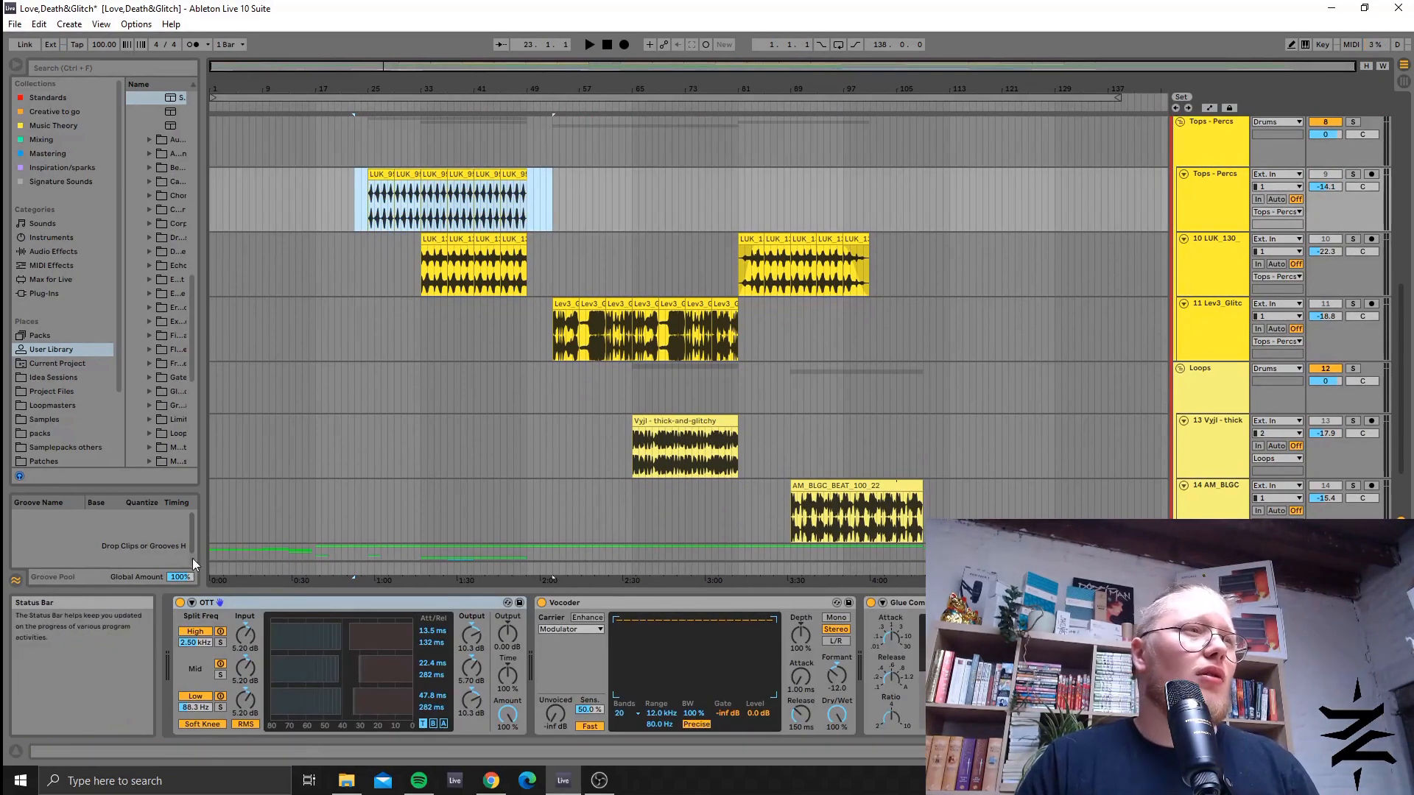
left_click(776, 613)
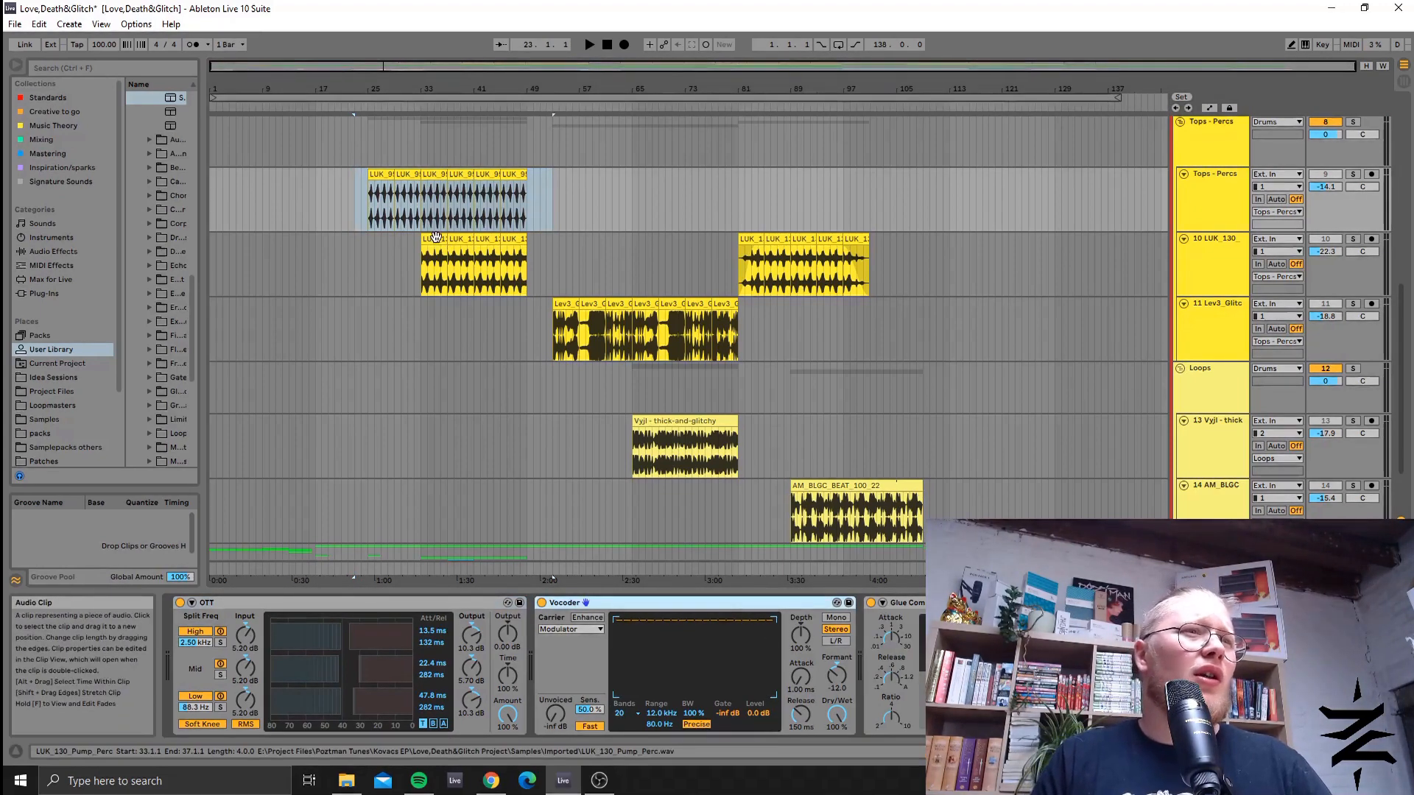
Select the first clip on the LUK_130 track, open its SpecOps plug-in window to inspect it, and close it.
left_click_drag(421, 272, 447, 272)
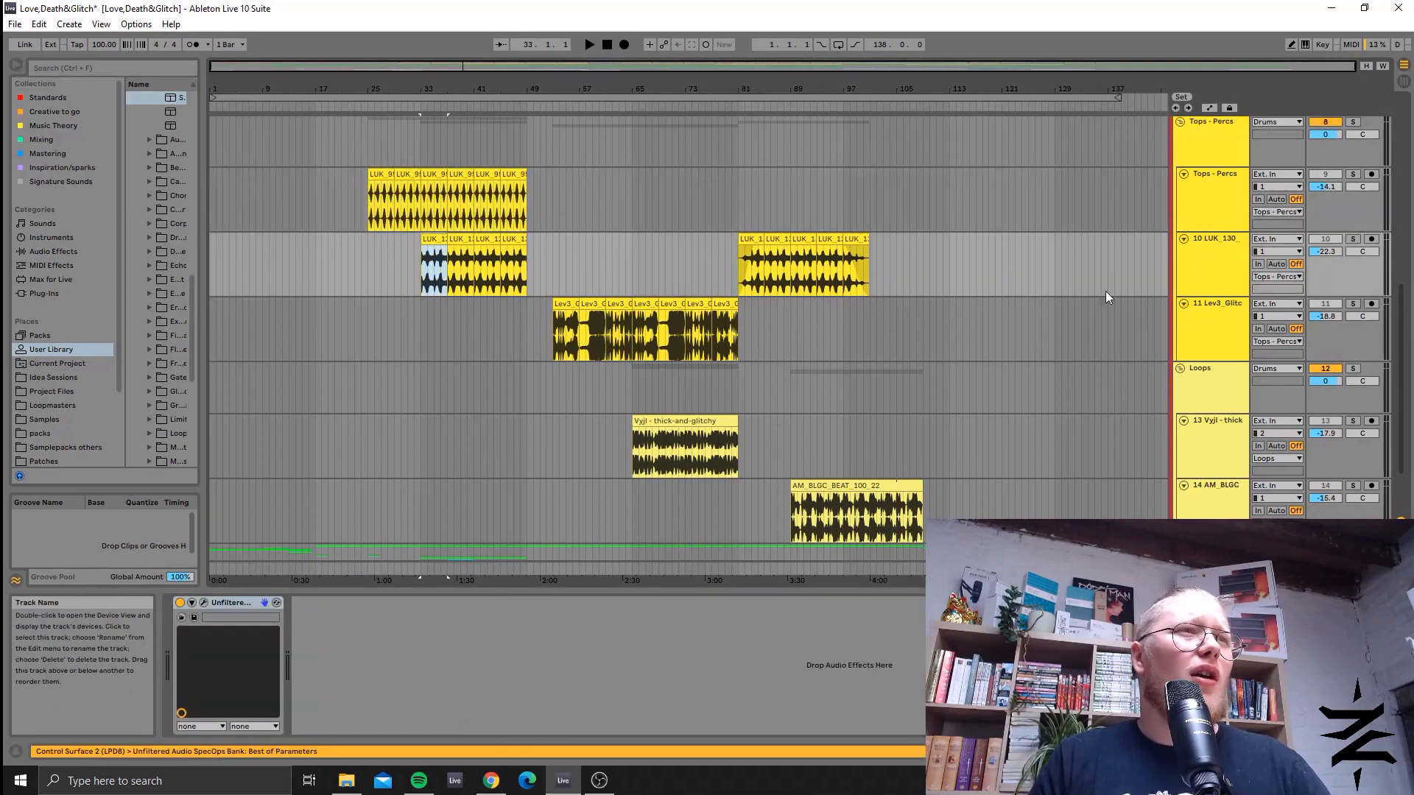
left_click(204, 602)
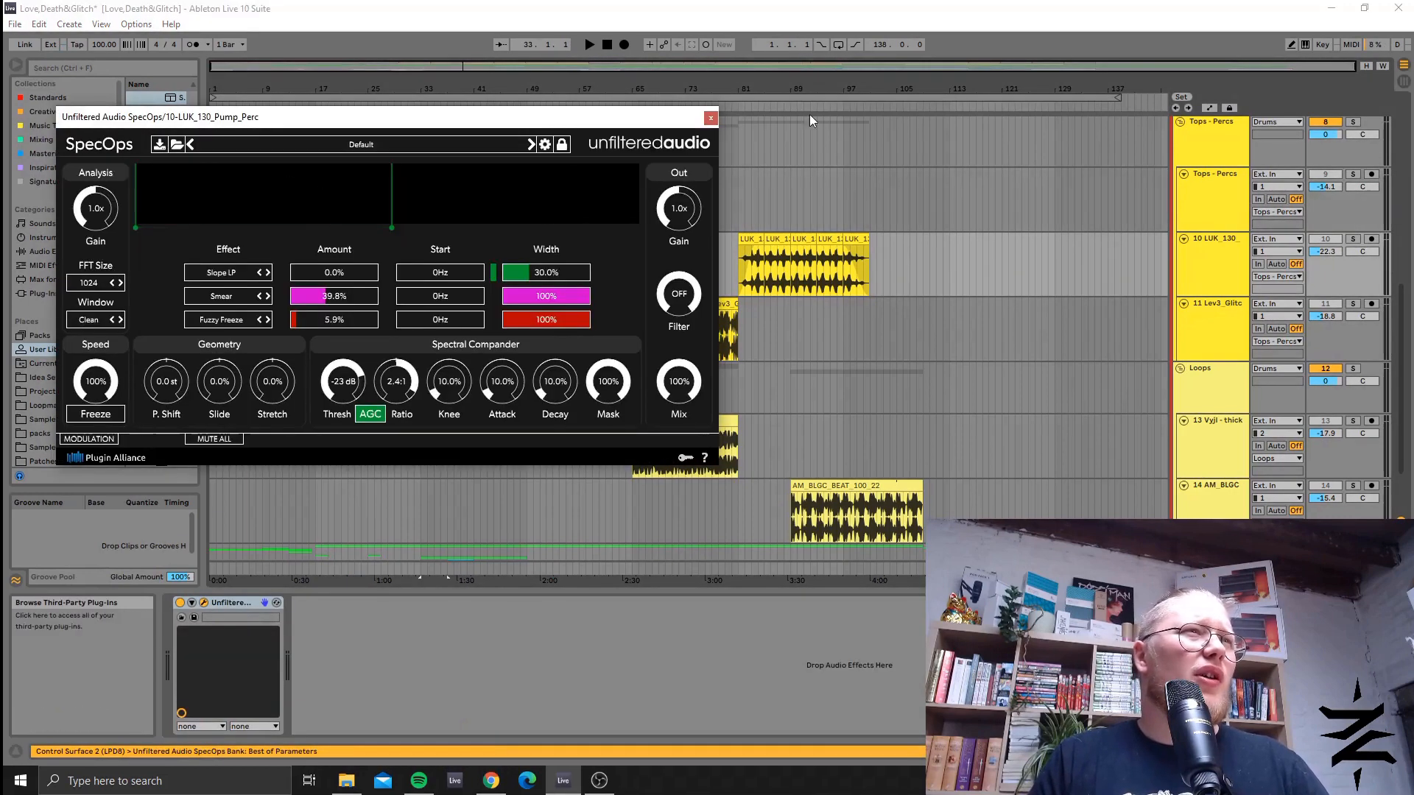
left_click(709, 117)
Examine the device chains of the Lev3 glitch track and of the two loop tracks, Vyjl thick-and-glitchy and AM_BLGC.
left_click(1224, 317)
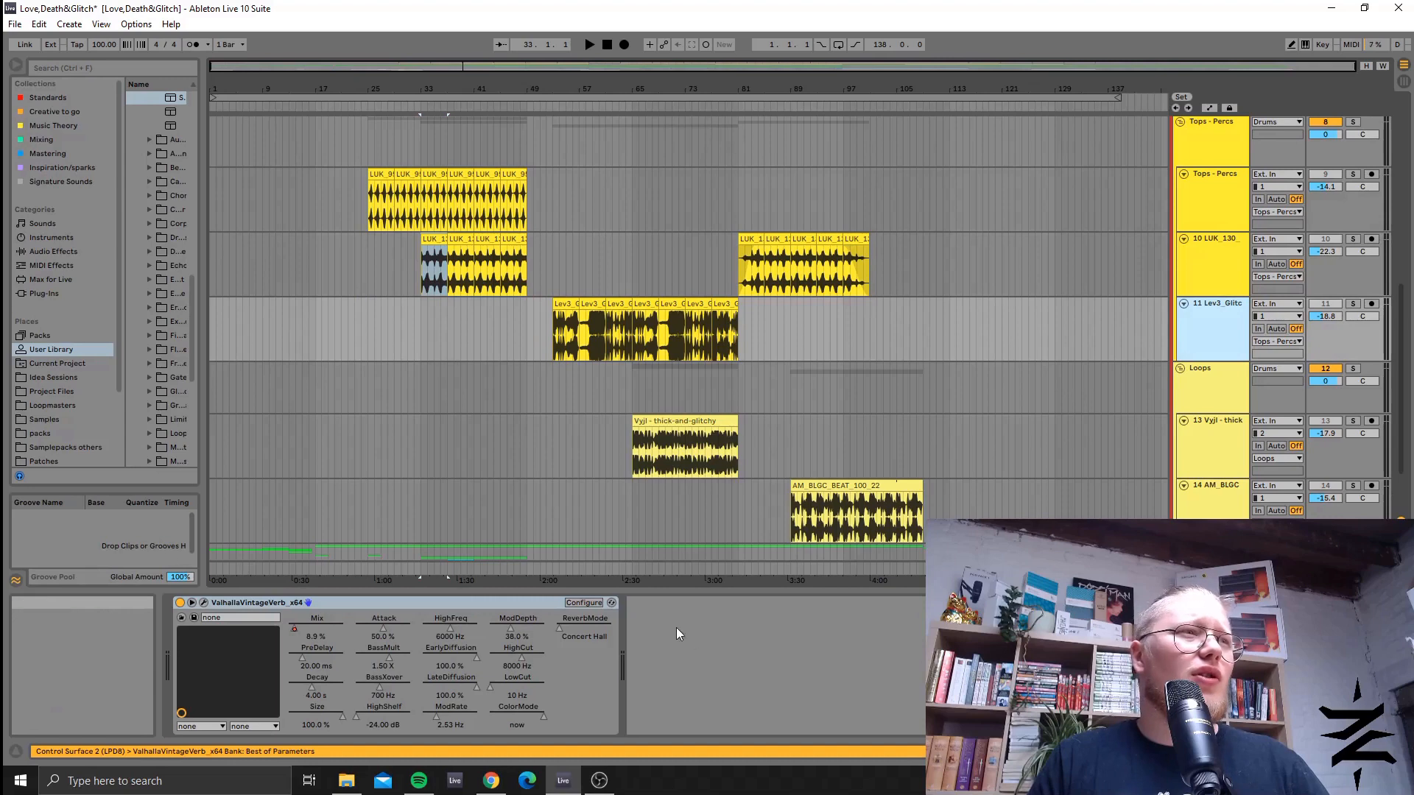
left_click(1207, 751)
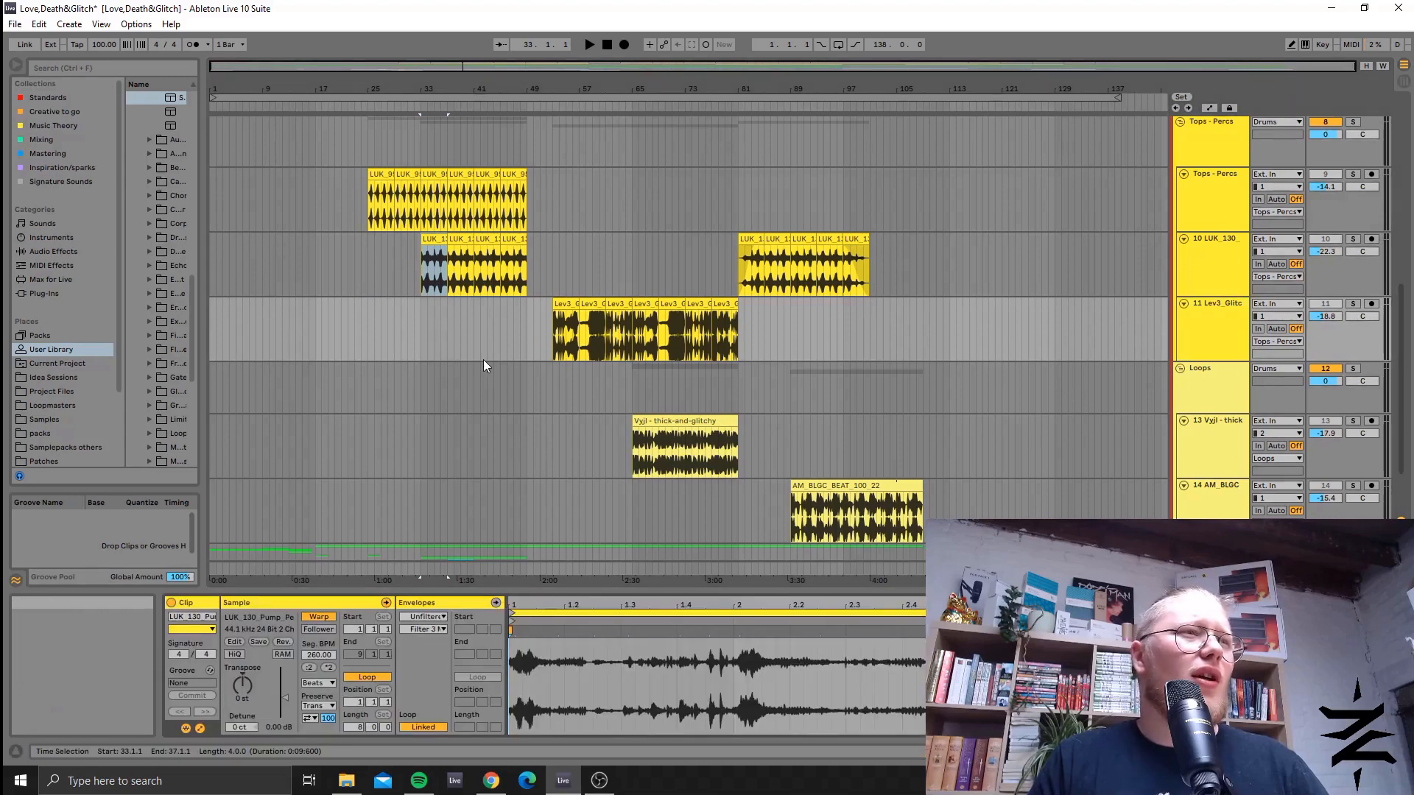
left_click(694, 420)
scroll(695, 419, "down", 1)
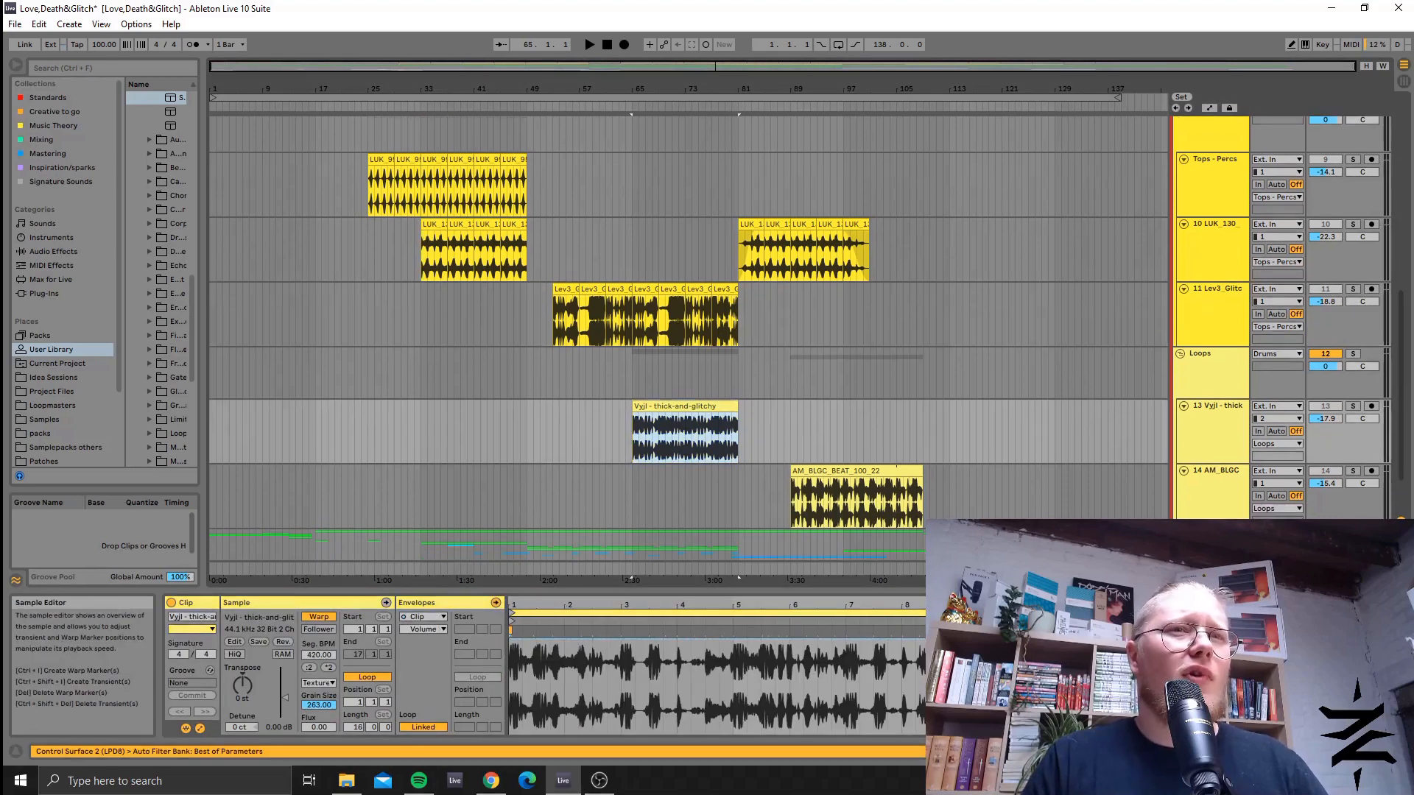
left_click(939, 414)
scroll(810, 390, "down", 3)
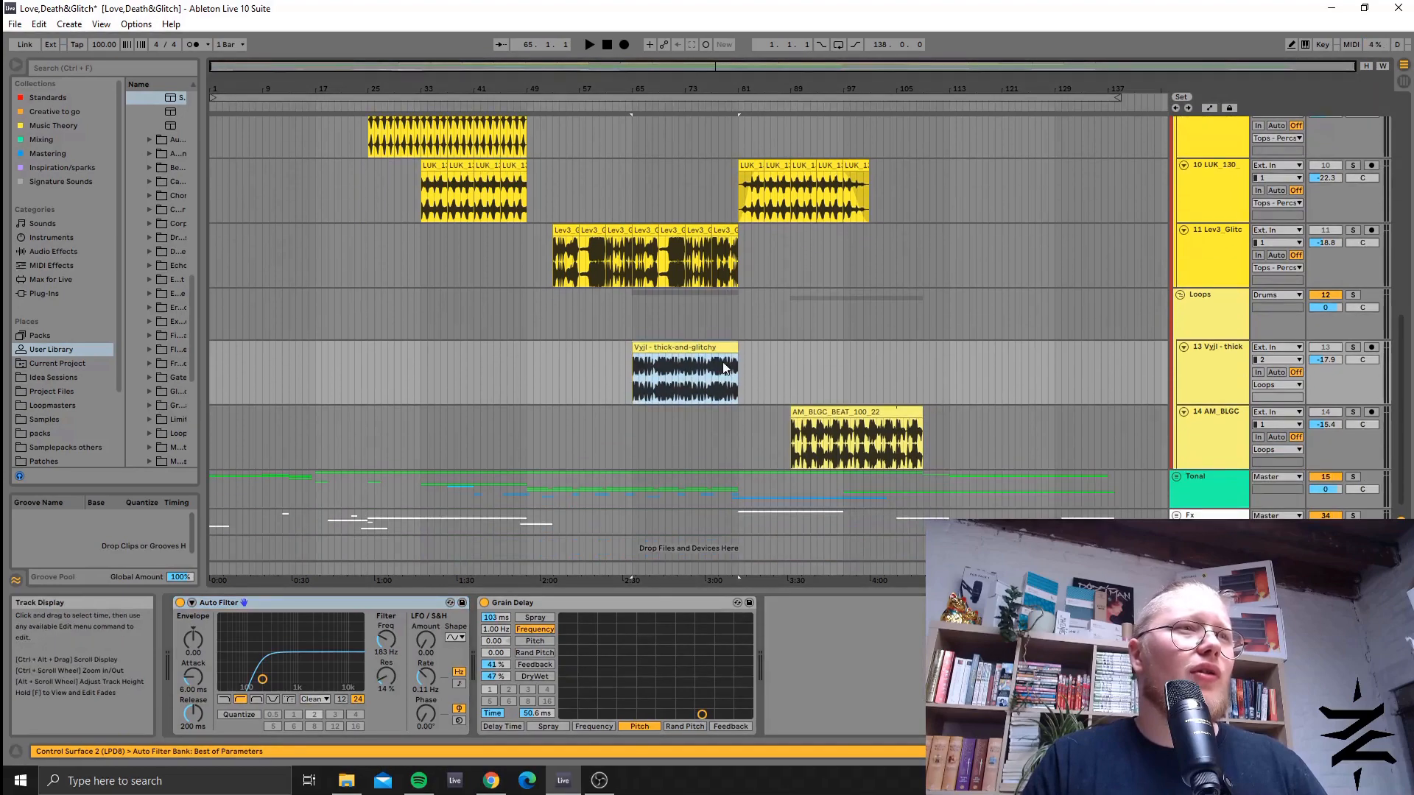
left_click(1236, 424)
Compare the device chains of the first Tops - Percs audio track, the Tops - Percs group and the LUK_130 track.
scroll(824, 321, "up", 3)
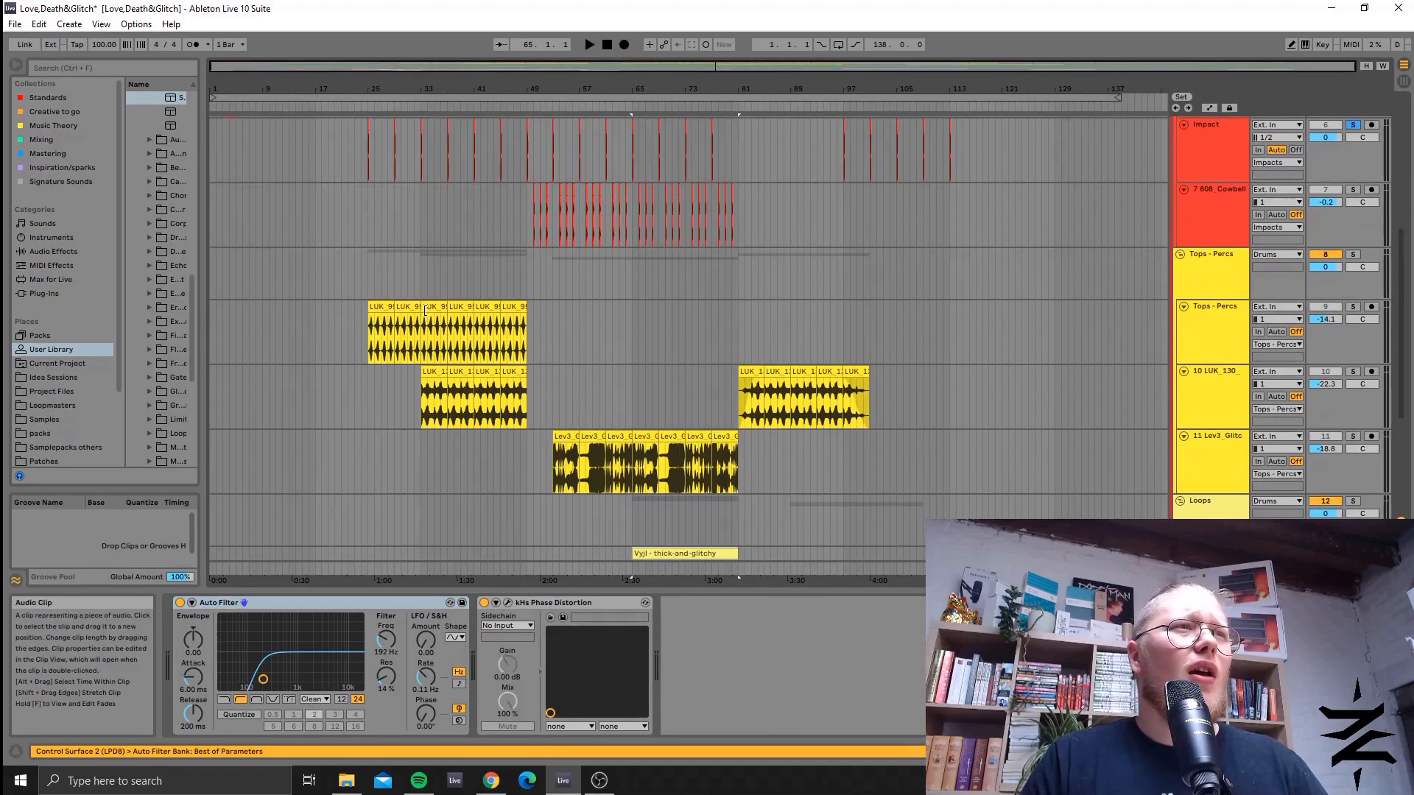
left_click(1231, 339)
scroll(1231, 338, "down", 3)
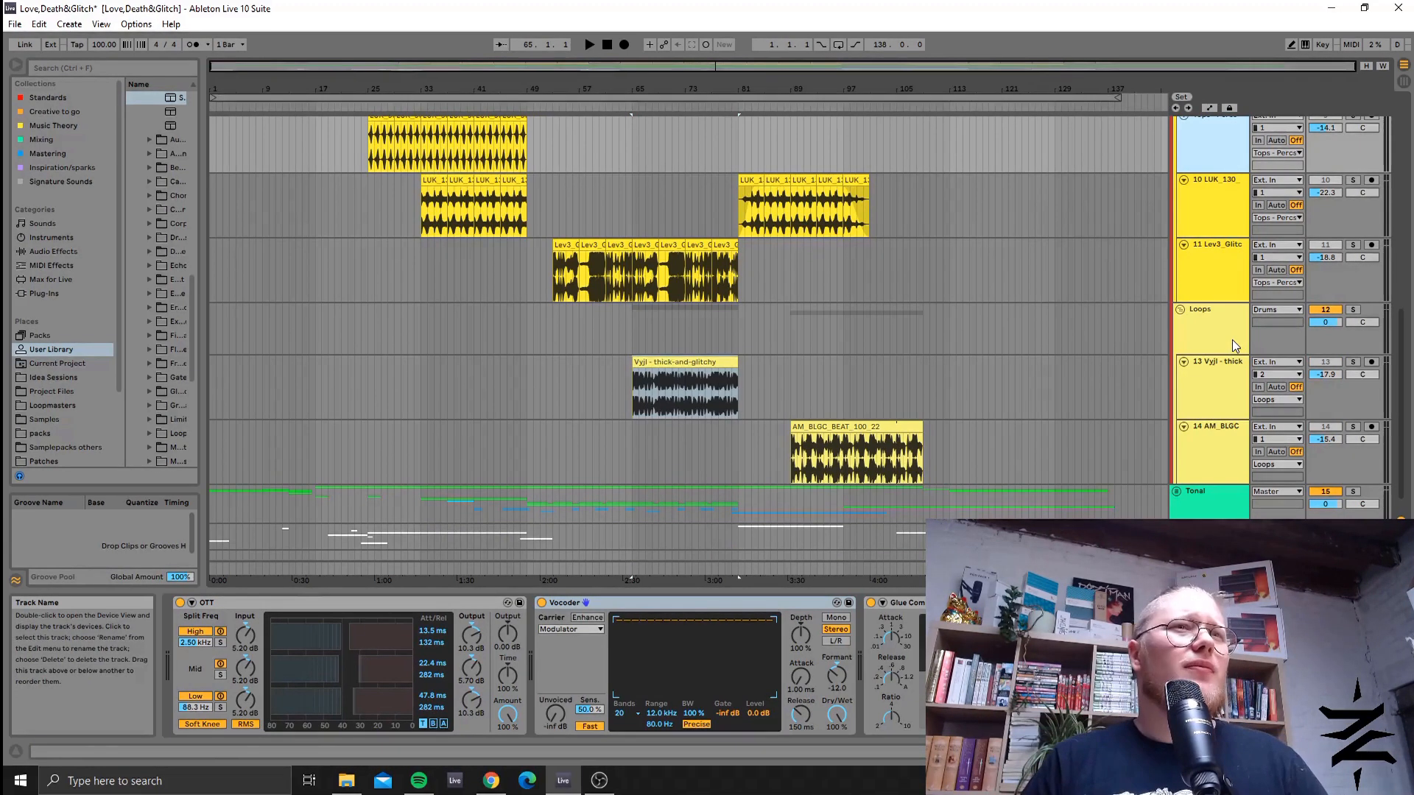
scroll(969, 436, "up", 4)
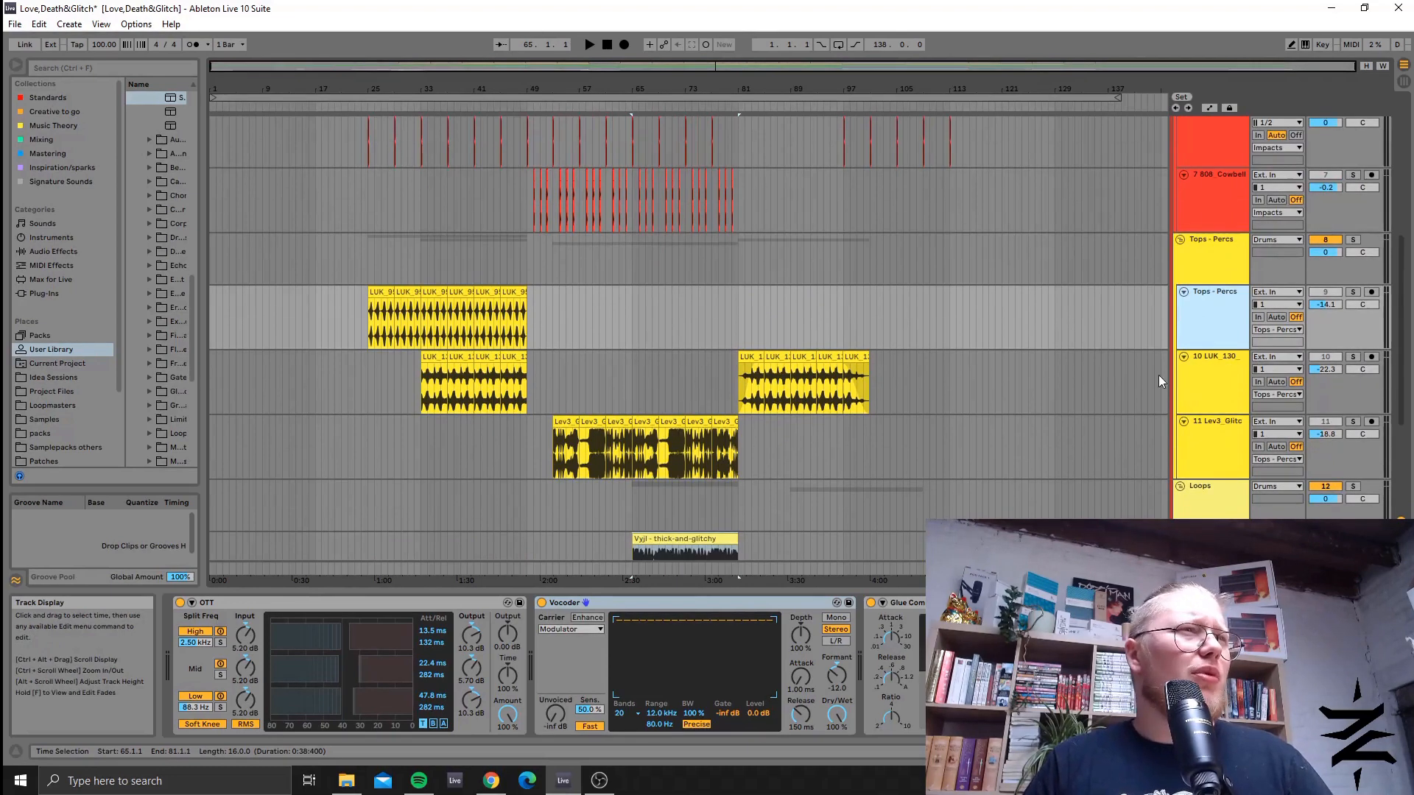
left_click(1211, 273)
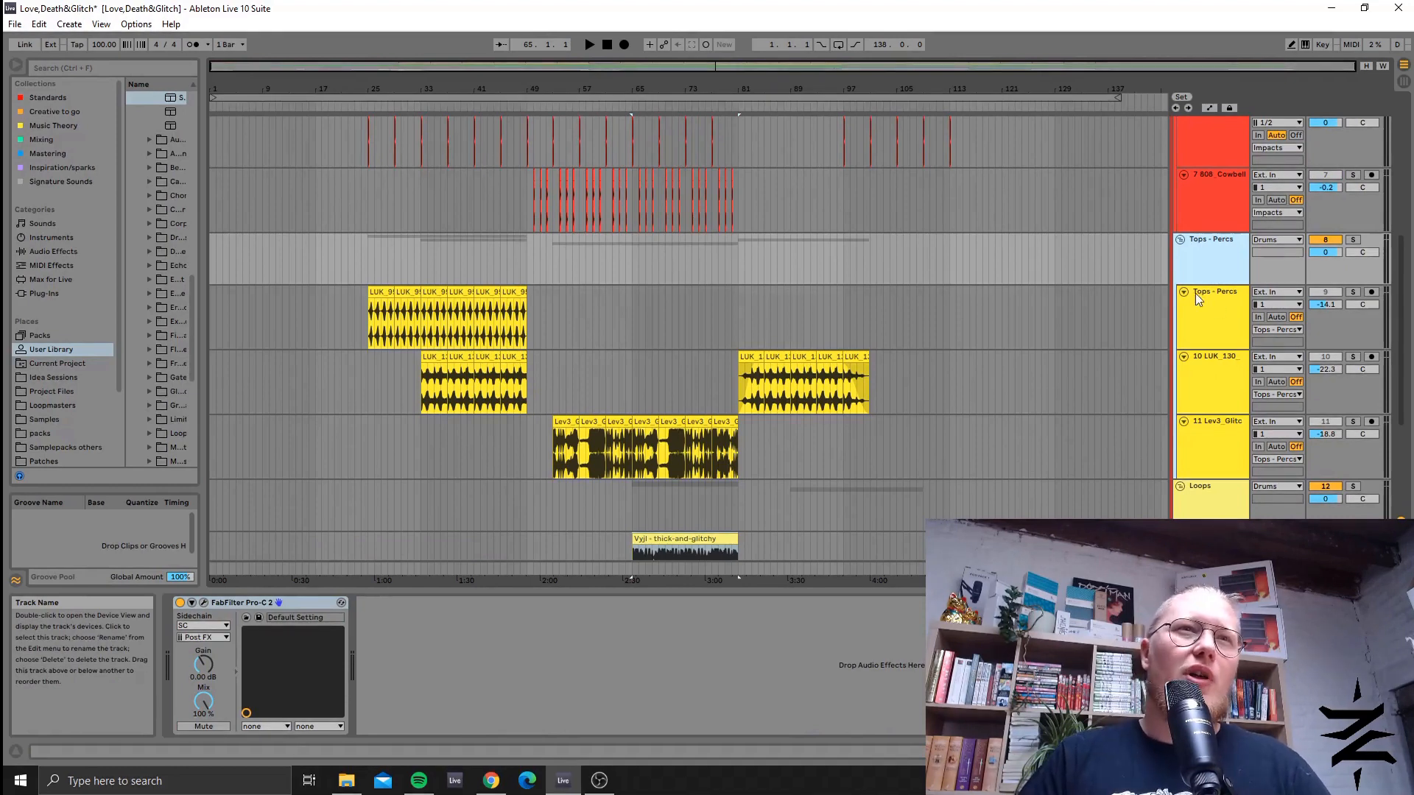
left_click(1234, 316)
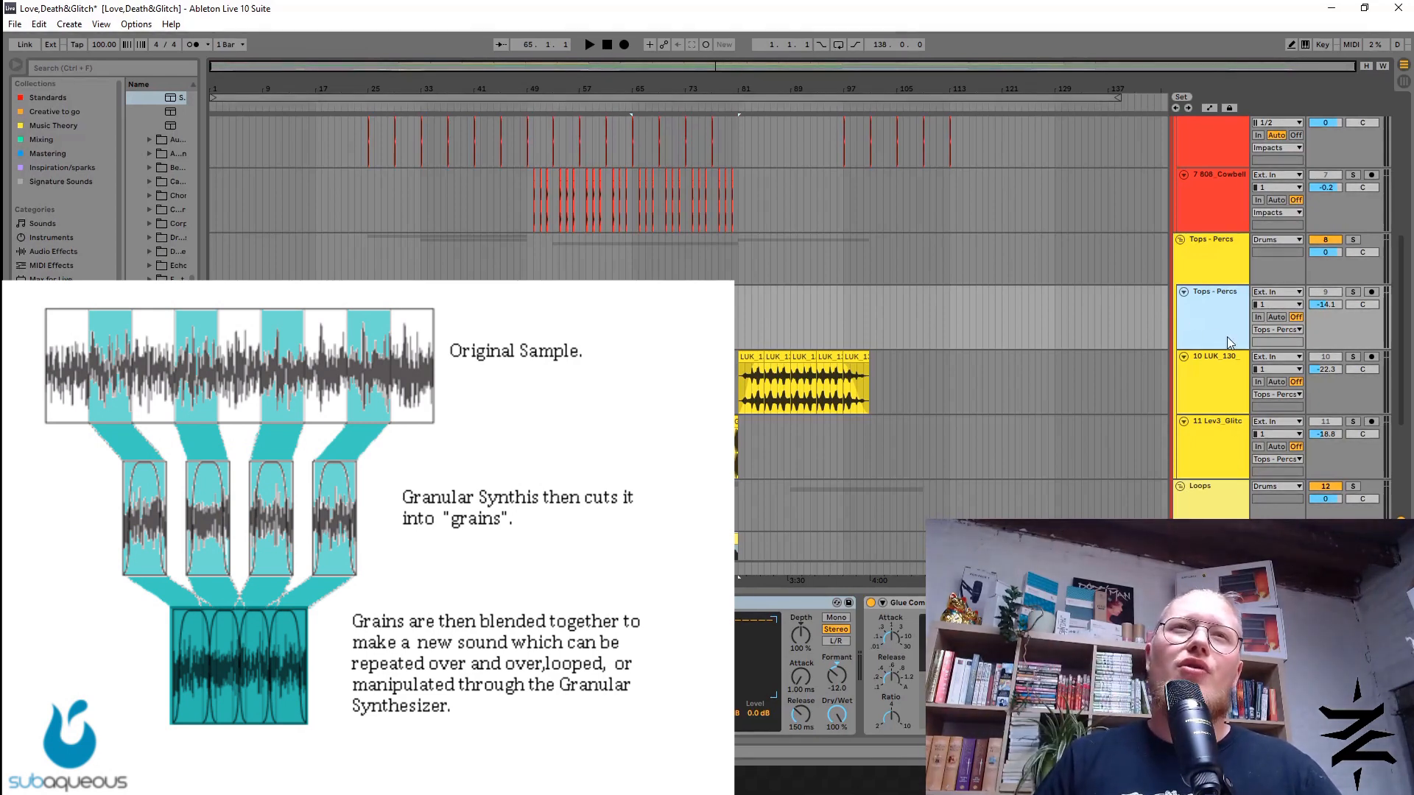
left_click(1234, 388)
left_click(1232, 340)
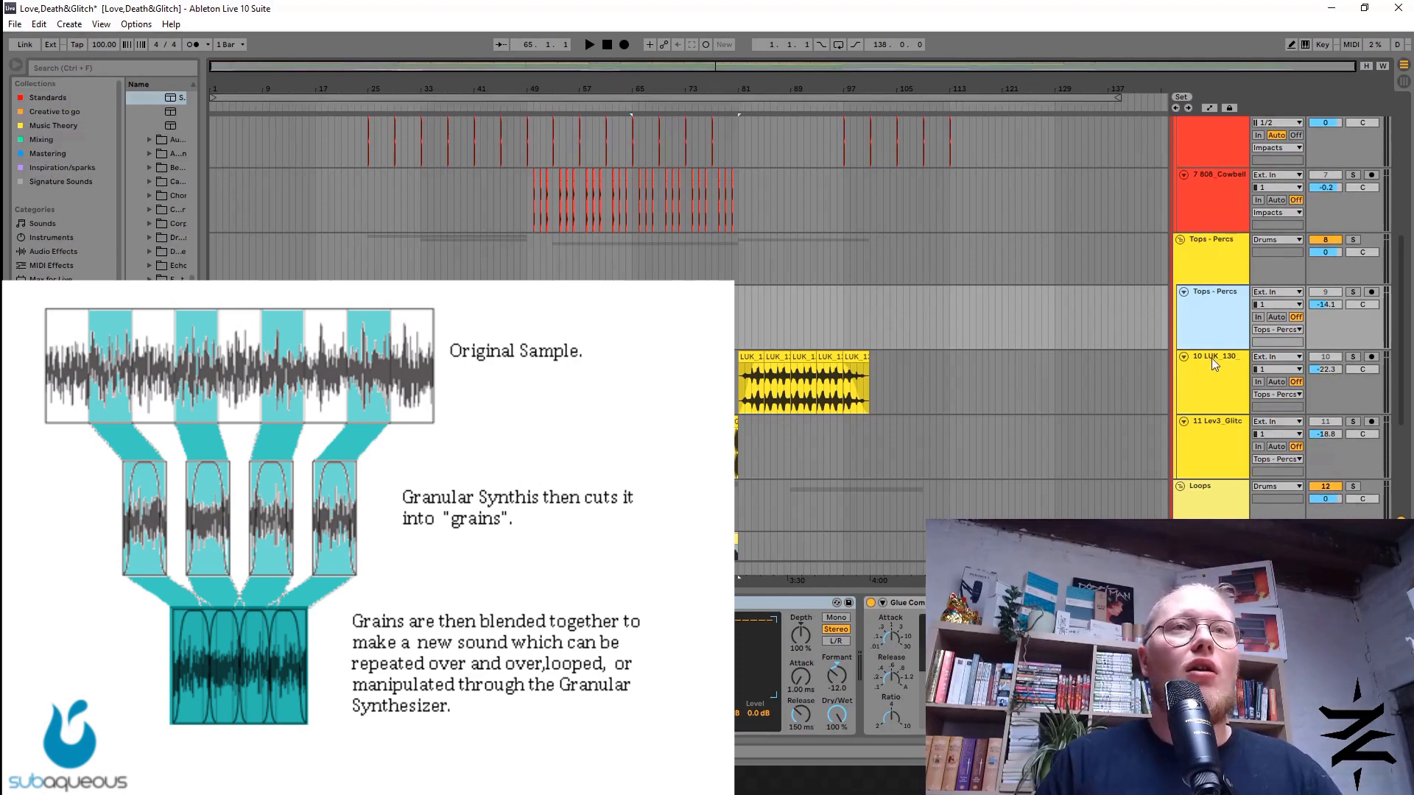
left_click(1197, 379)
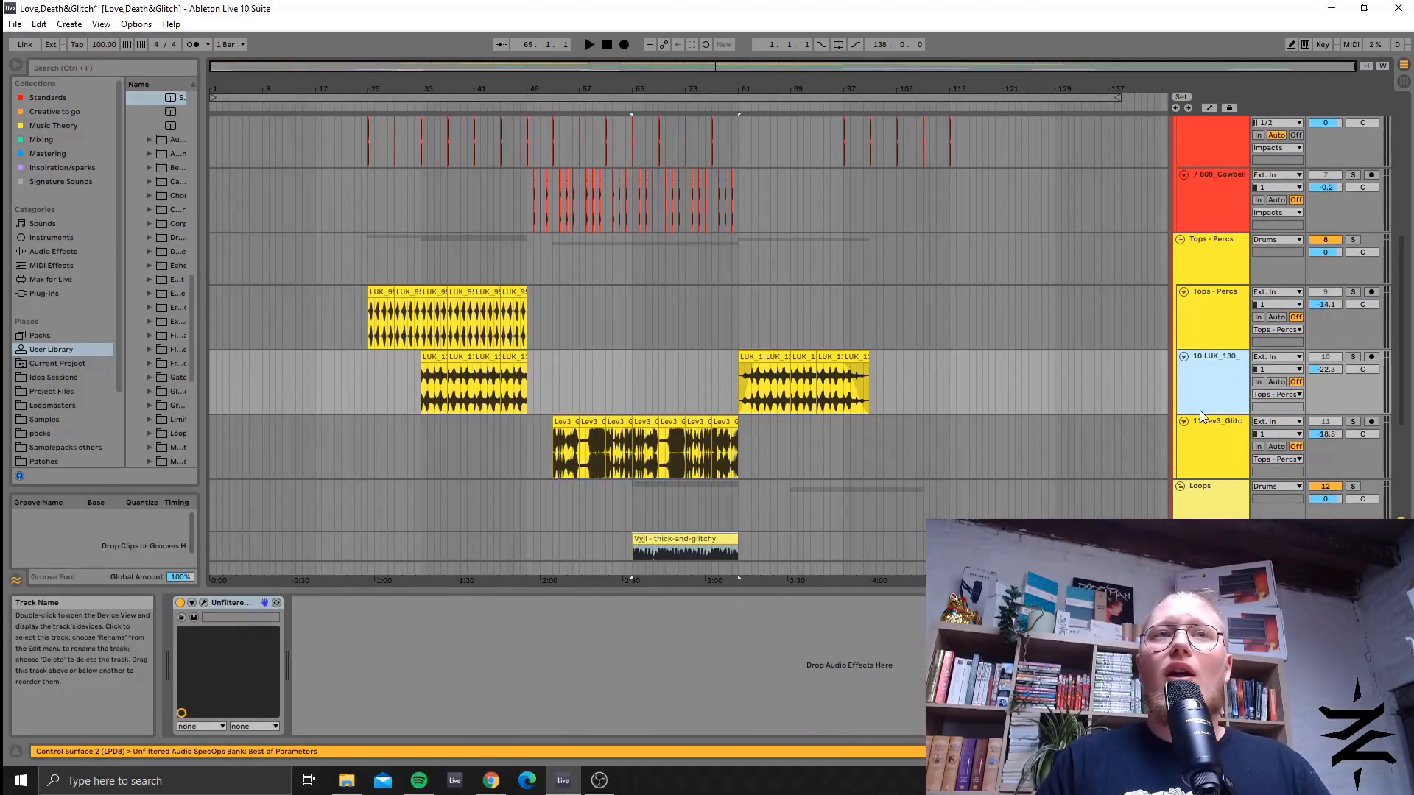
Compare the device chains of the Lev3 glitch and LUK_130 percussion tracks, and place the insert marker at bar 55 on LUK_130.
left_click(1239, 455)
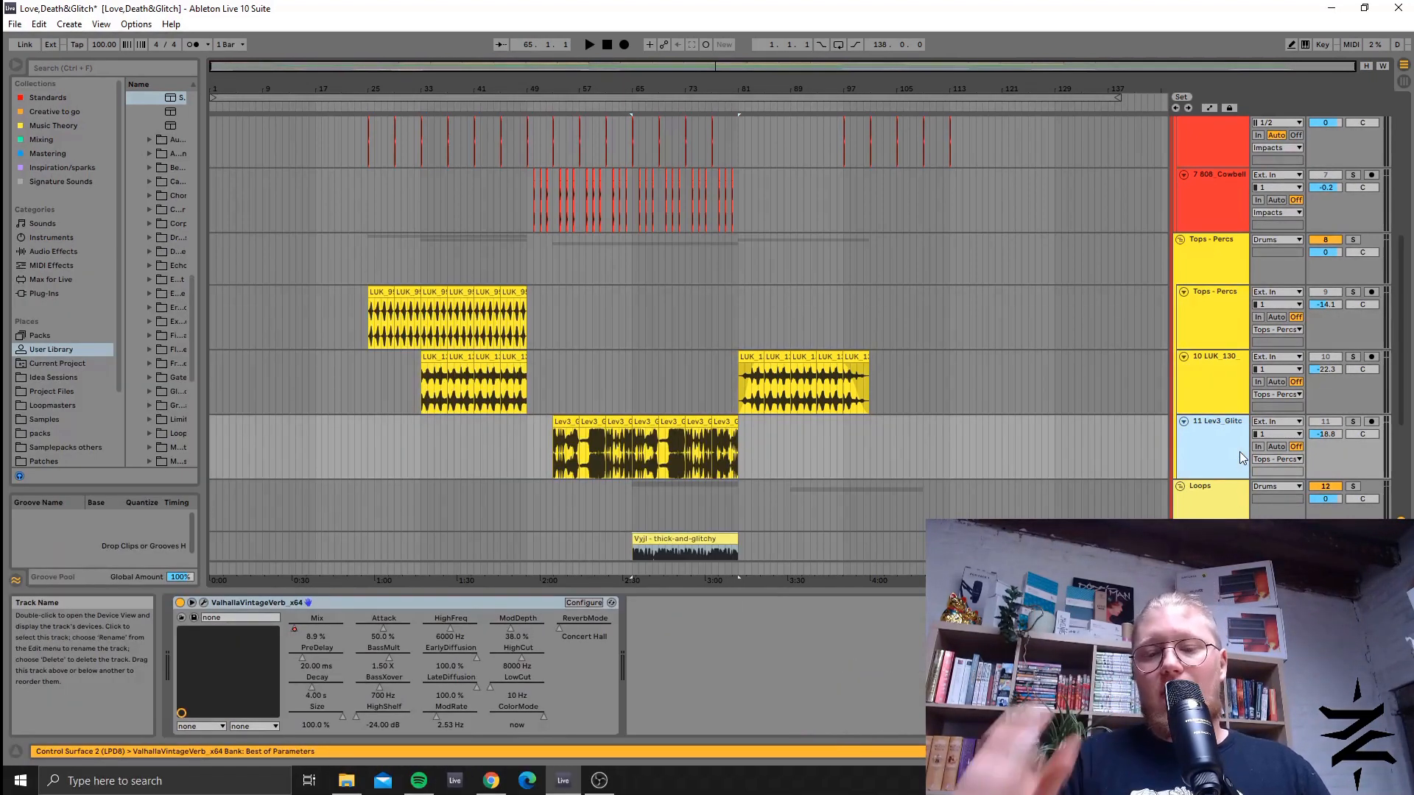
scroll(1048, 426, "down", 3)
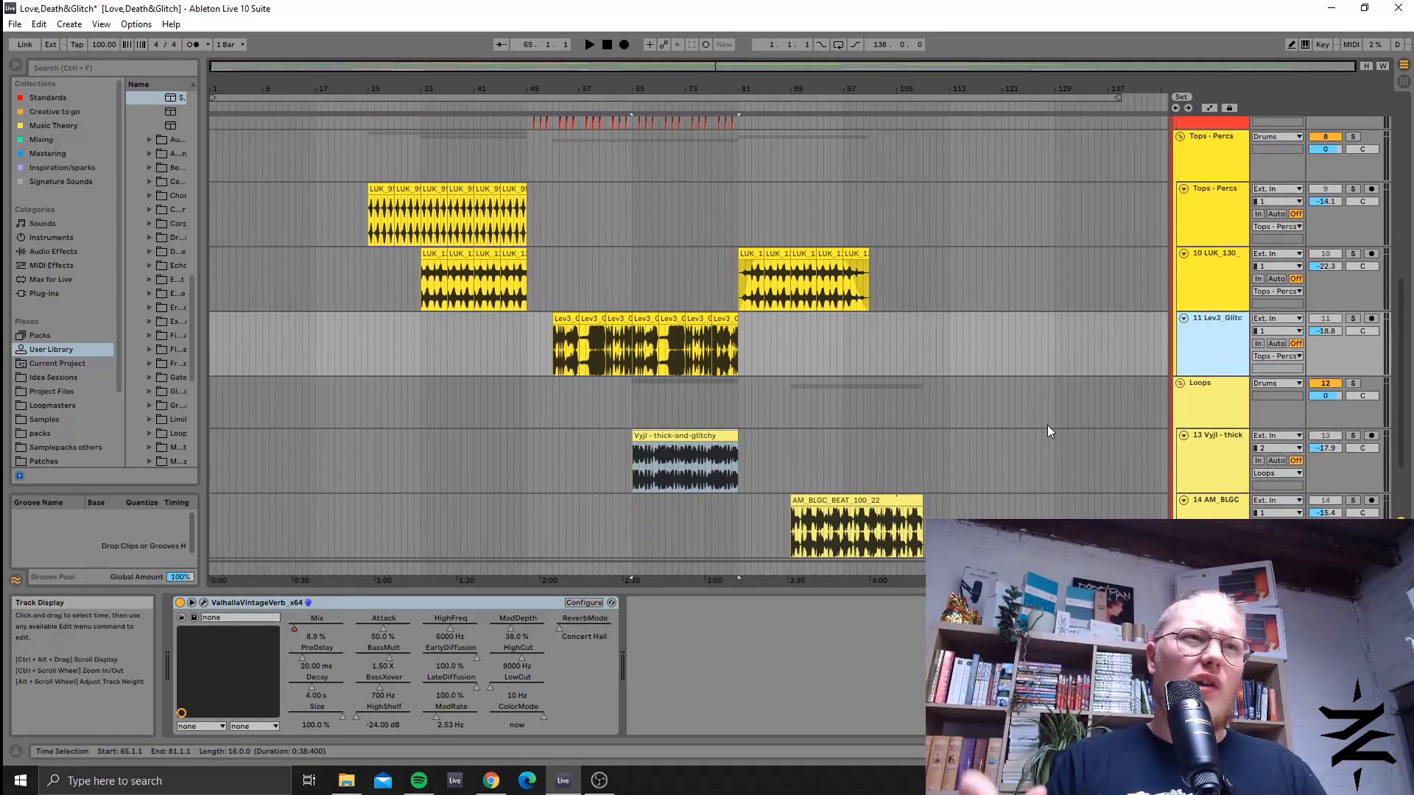
left_click(1219, 276)
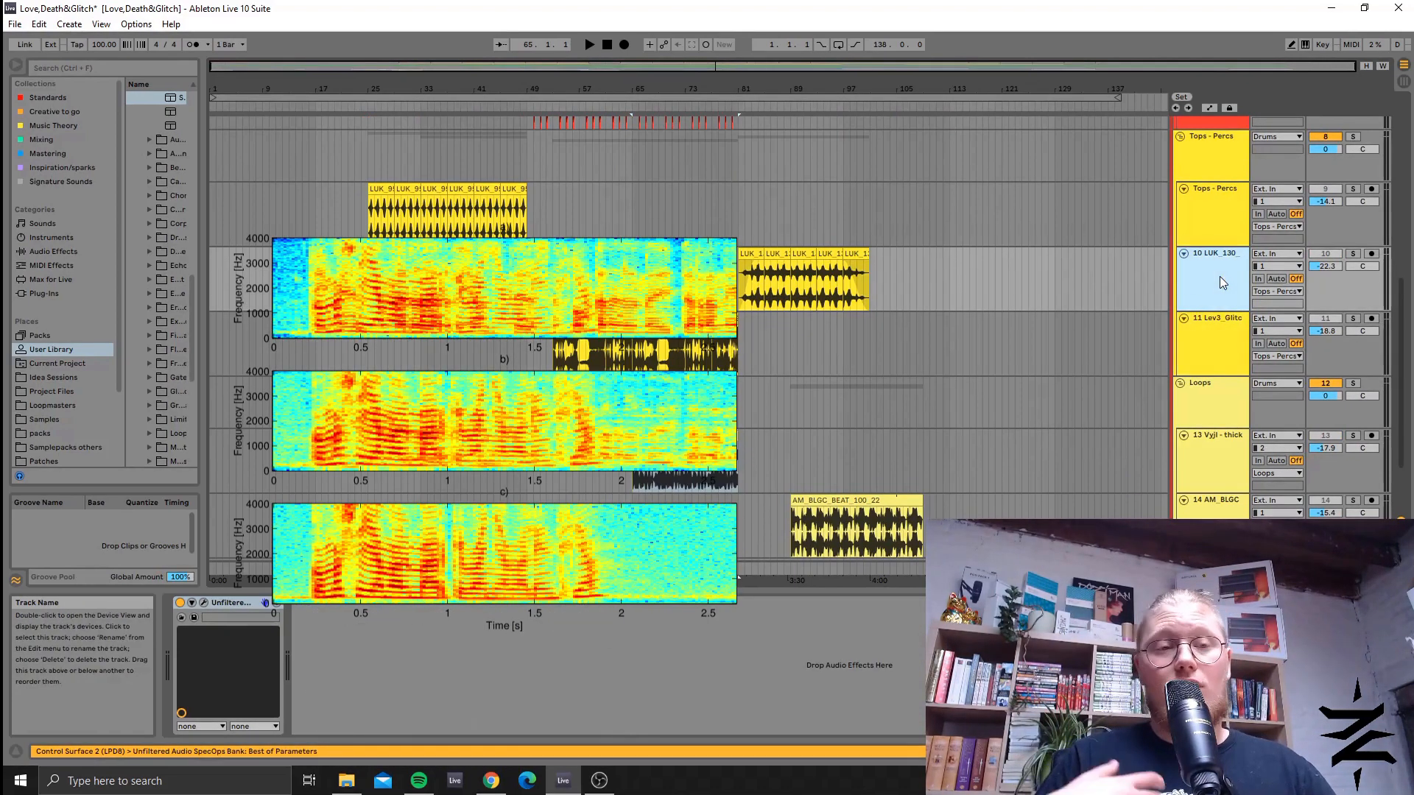
key("space")
left_click(567, 280)
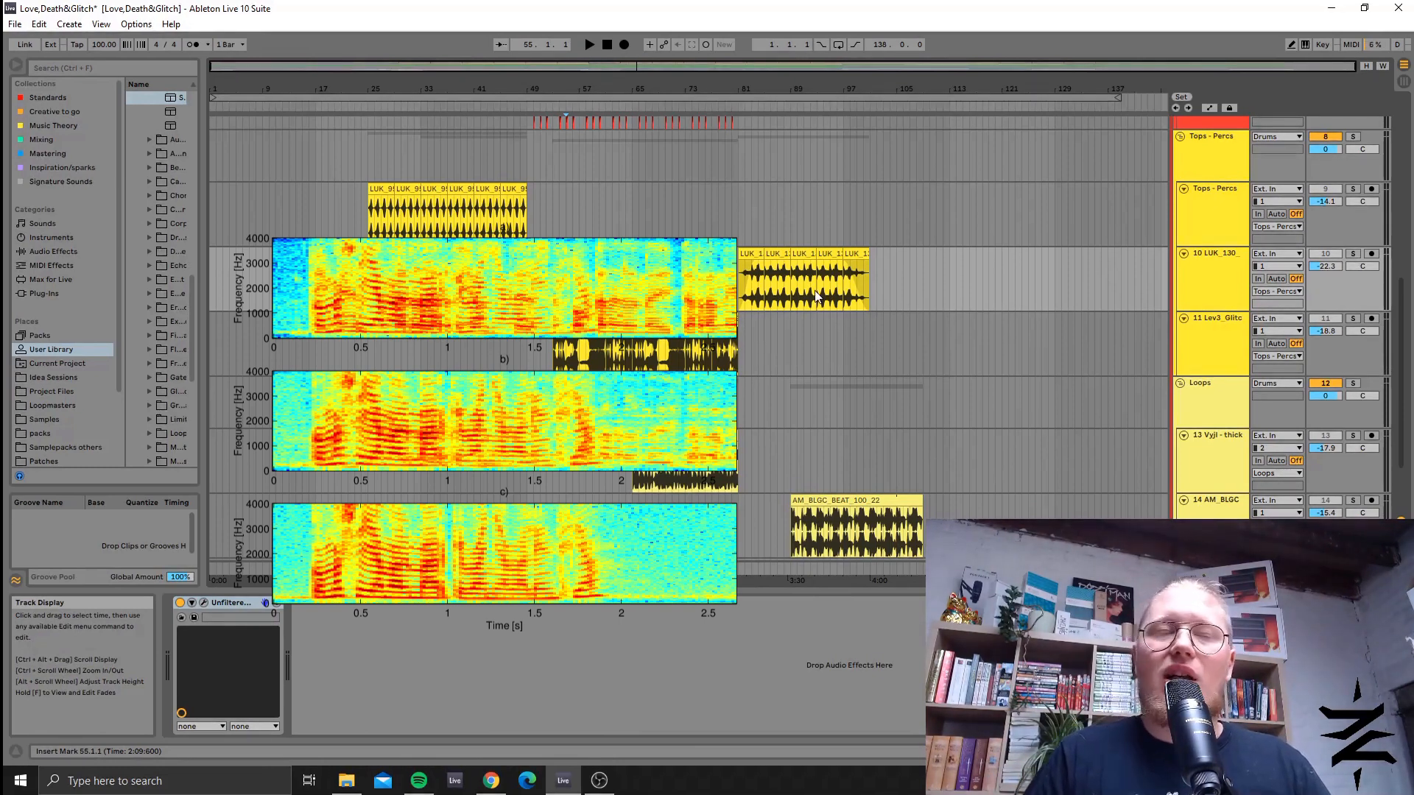
Open the LUK_130 track's SpecOps window, move it clear of the device chain, examine the FFT Size options without changing them, and close it.
left_click(206, 603)
left_click_drag(295, 116, 747, 183)
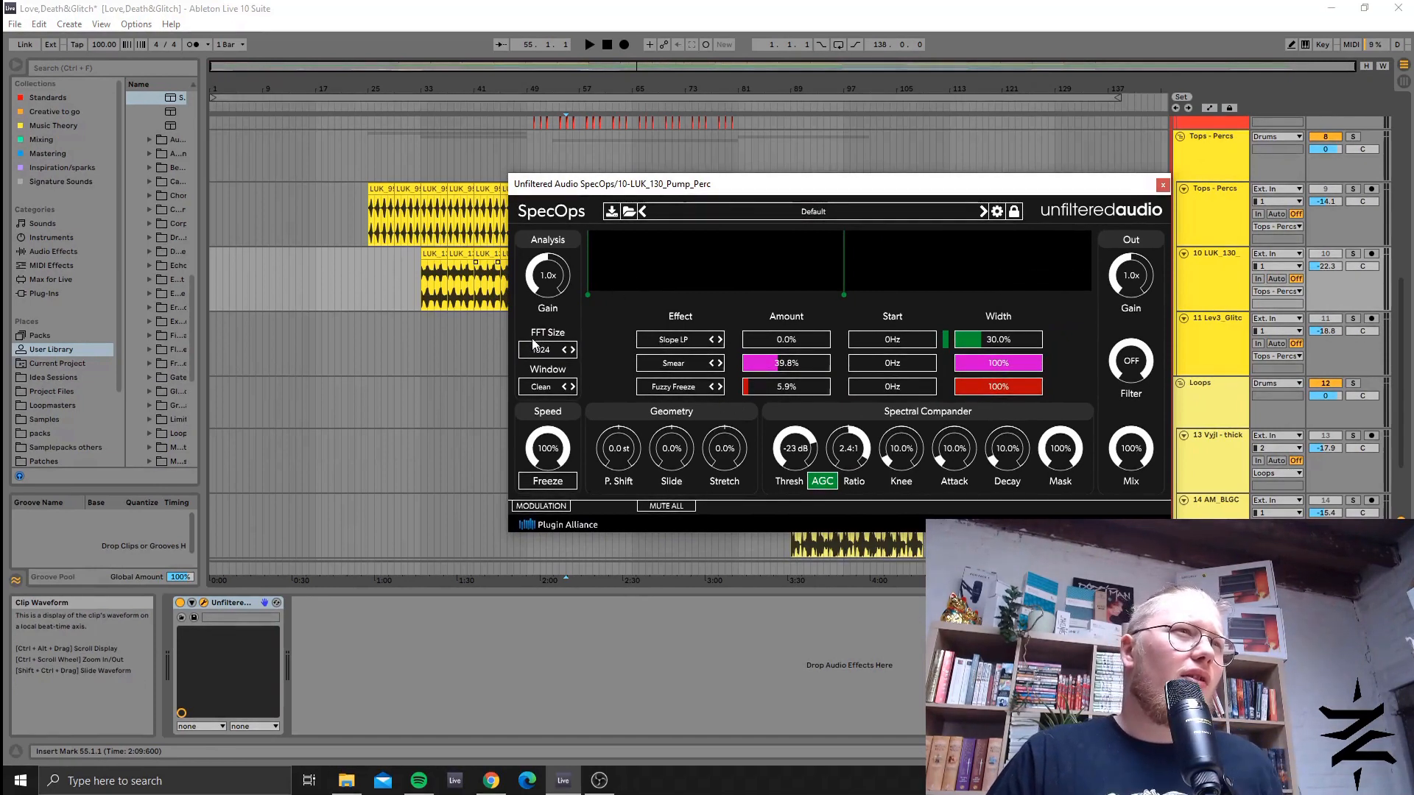
mouse_move(538, 342)
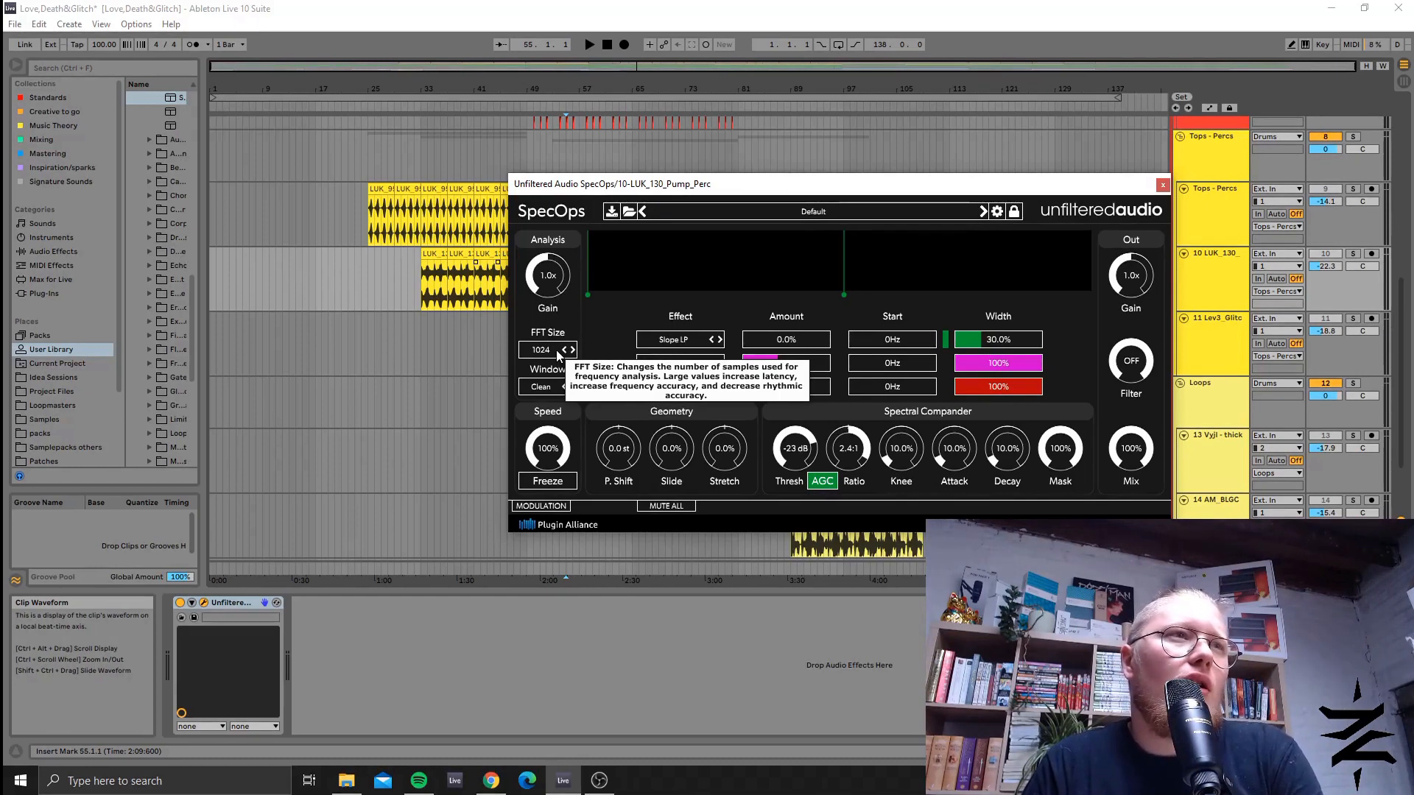
left_click(557, 352)
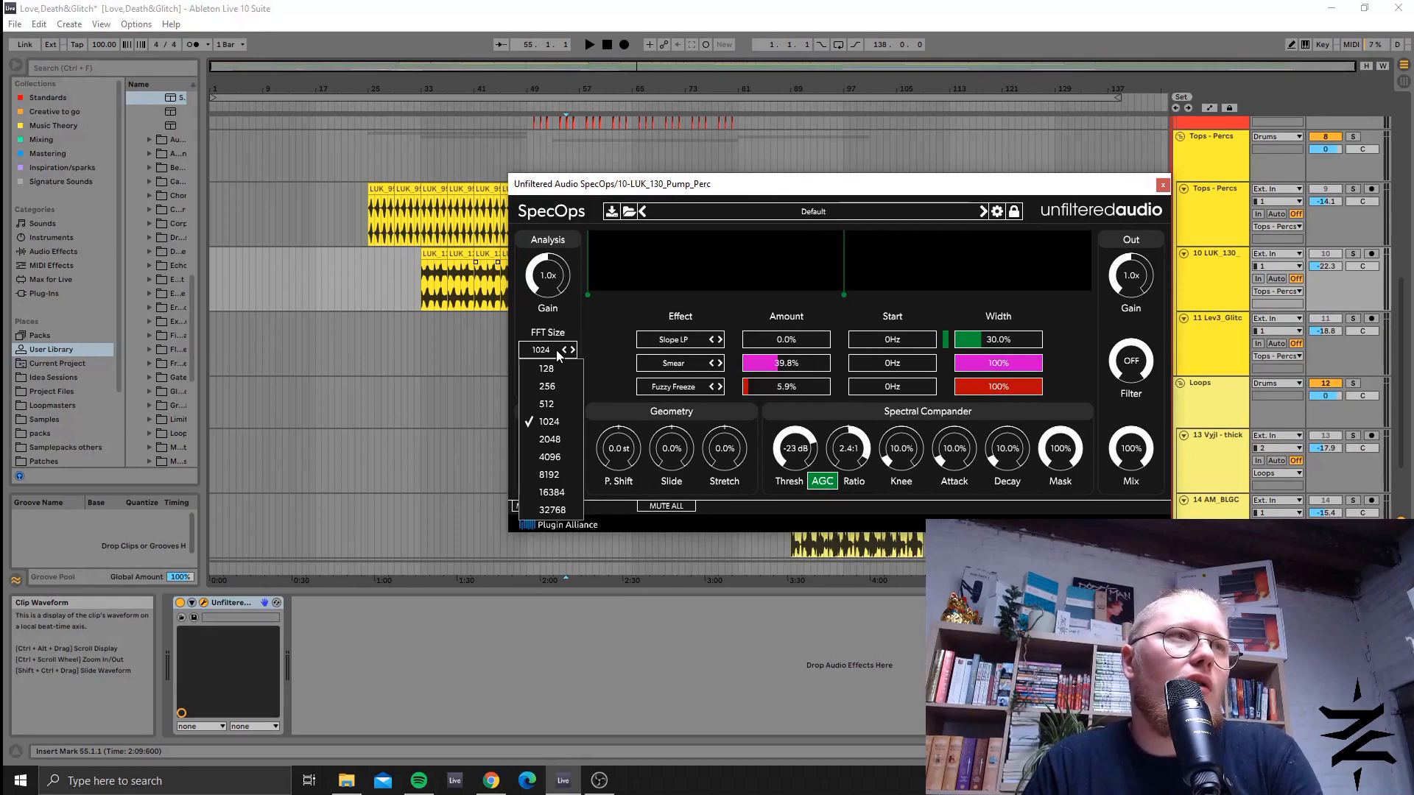
left_click(574, 318)
left_click(540, 352)
left_click(563, 320)
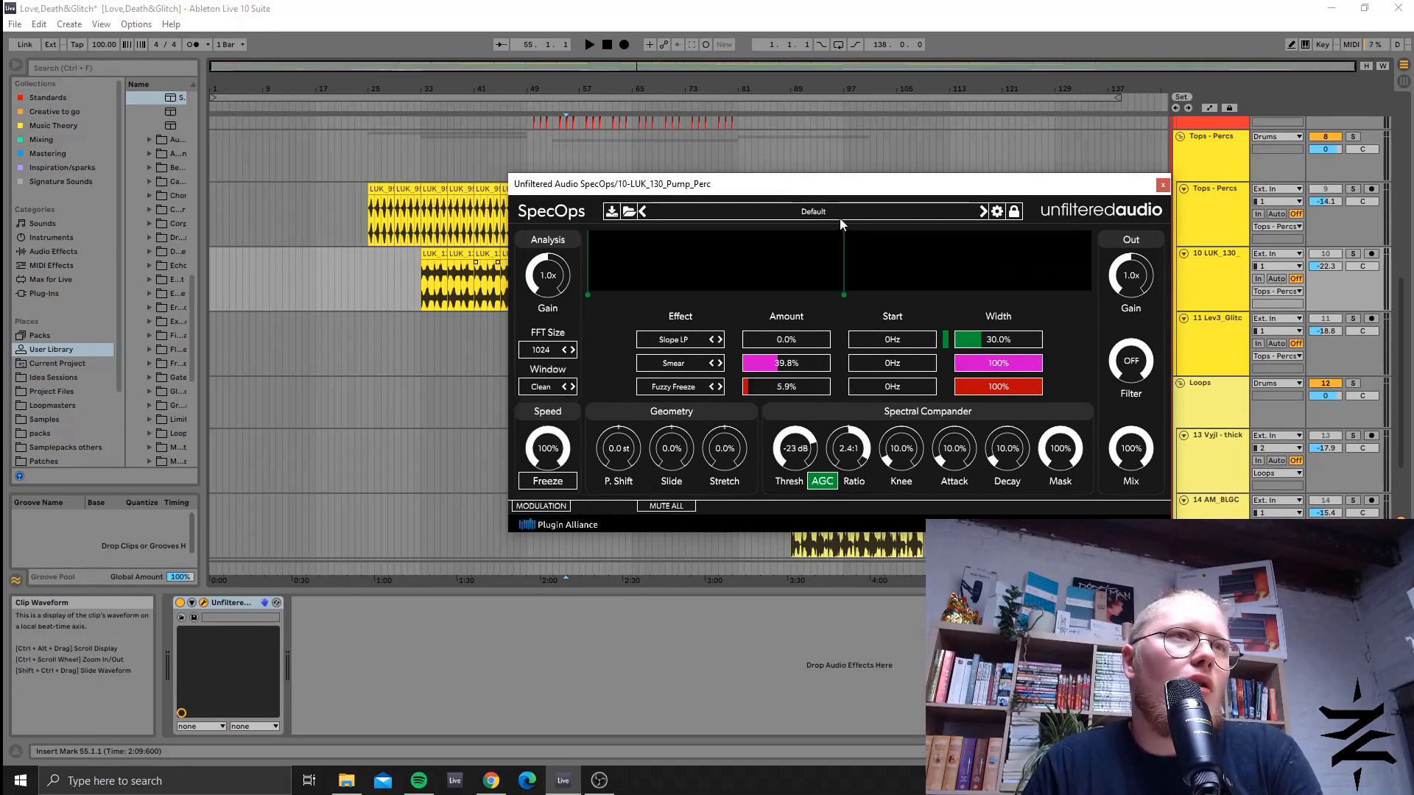
left_click(1163, 185)
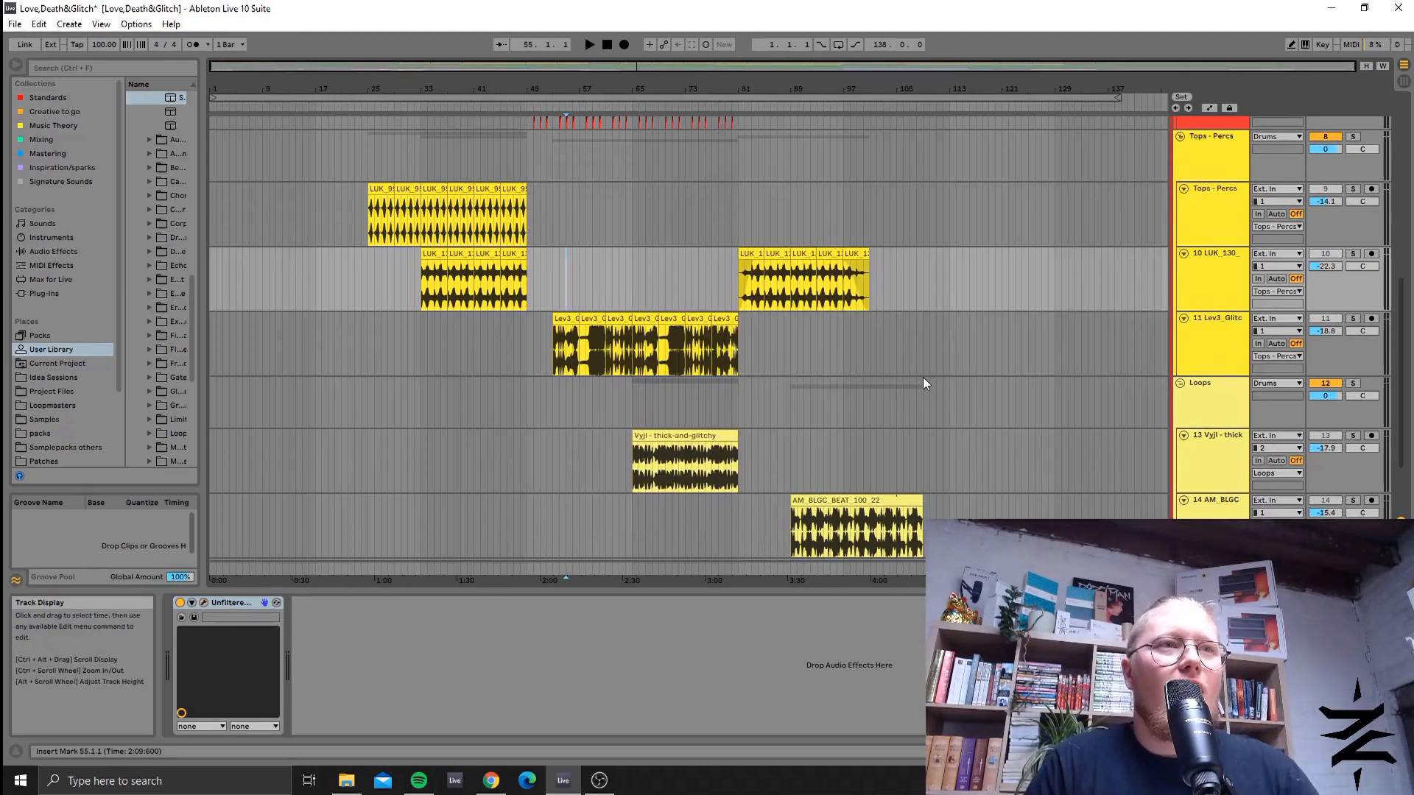
Fold the Tops - Percs and Loops groups and unfold the Tonal group.
scroll(898, 390, "down", 3)
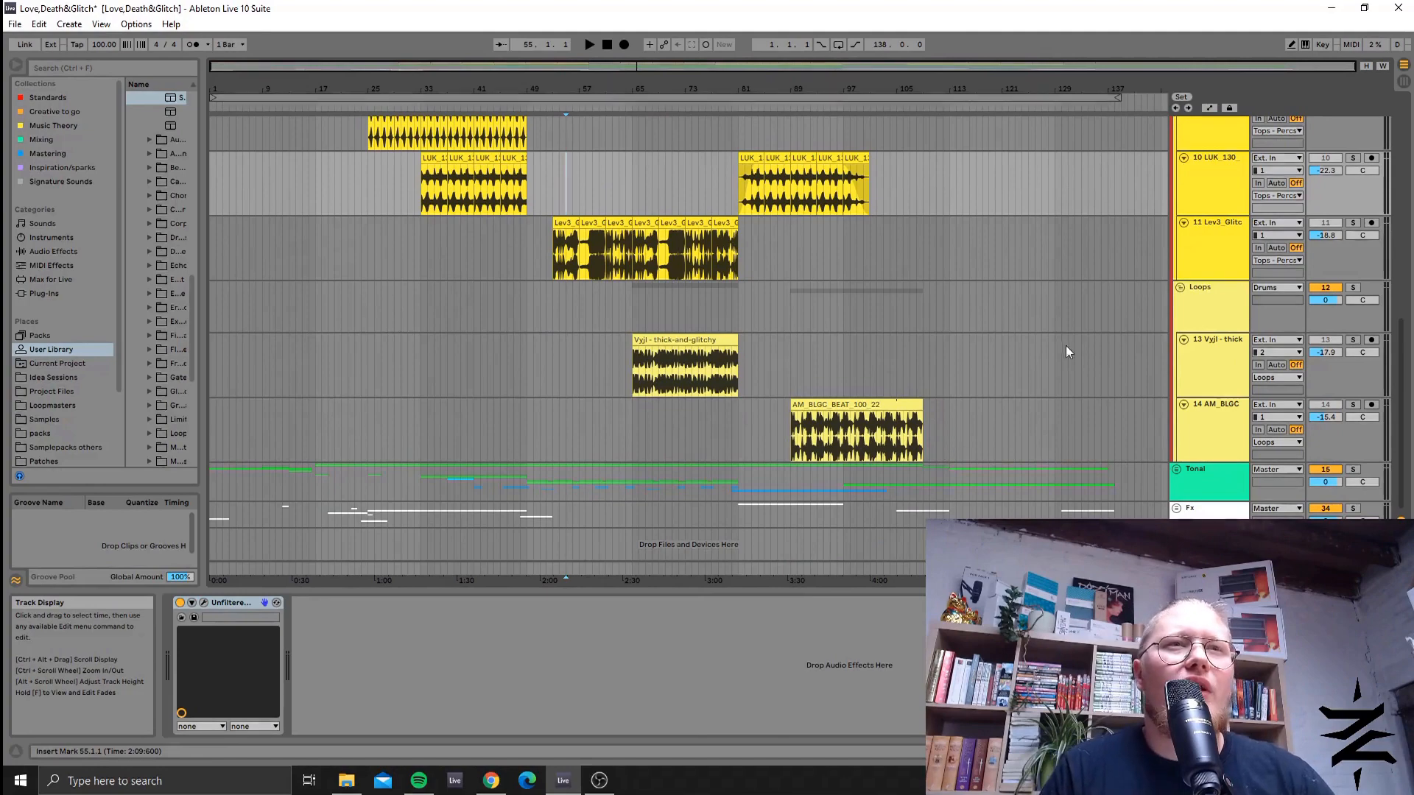
scroll(1163, 379, "up", 5)
left_click(1185, 232)
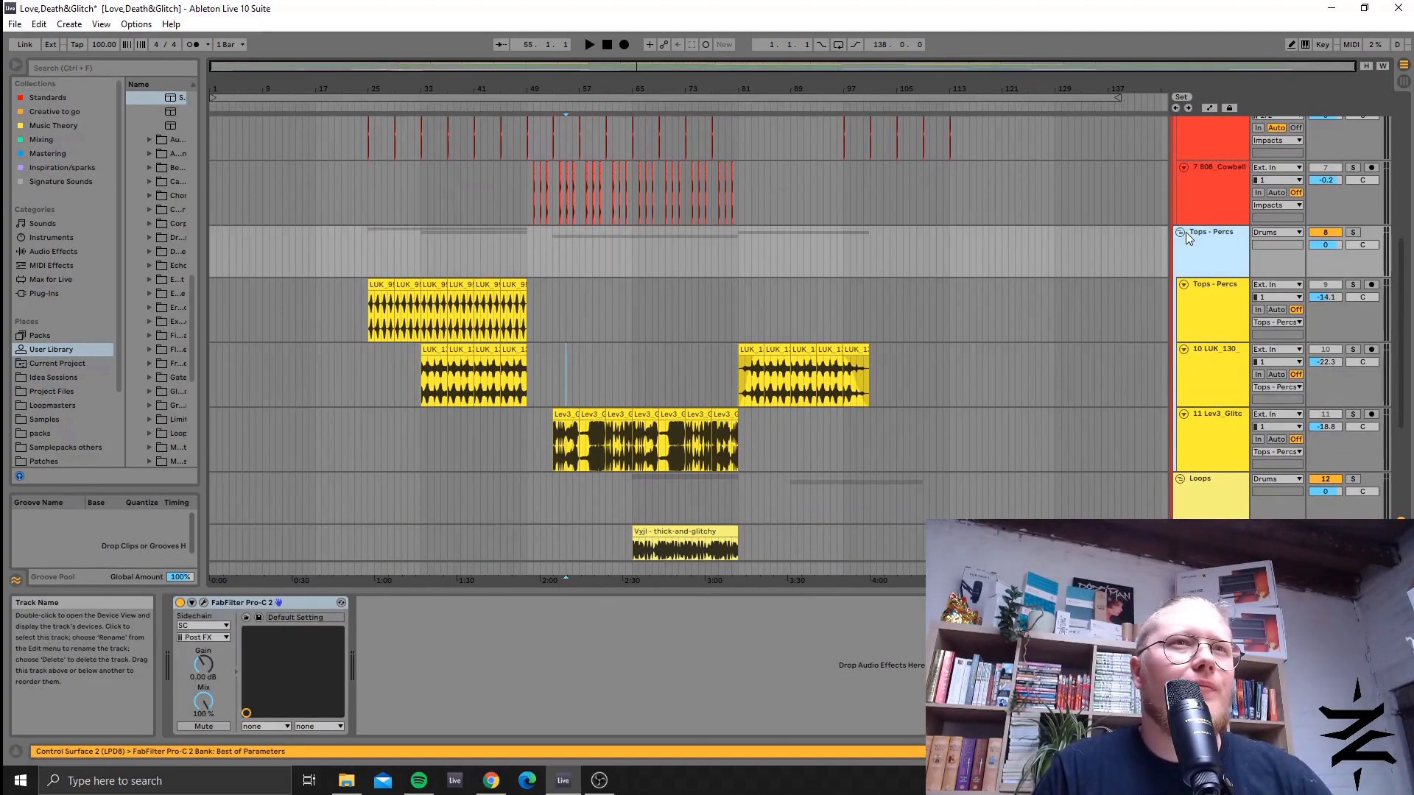
left_click(1180, 232)
left_click(1180, 246)
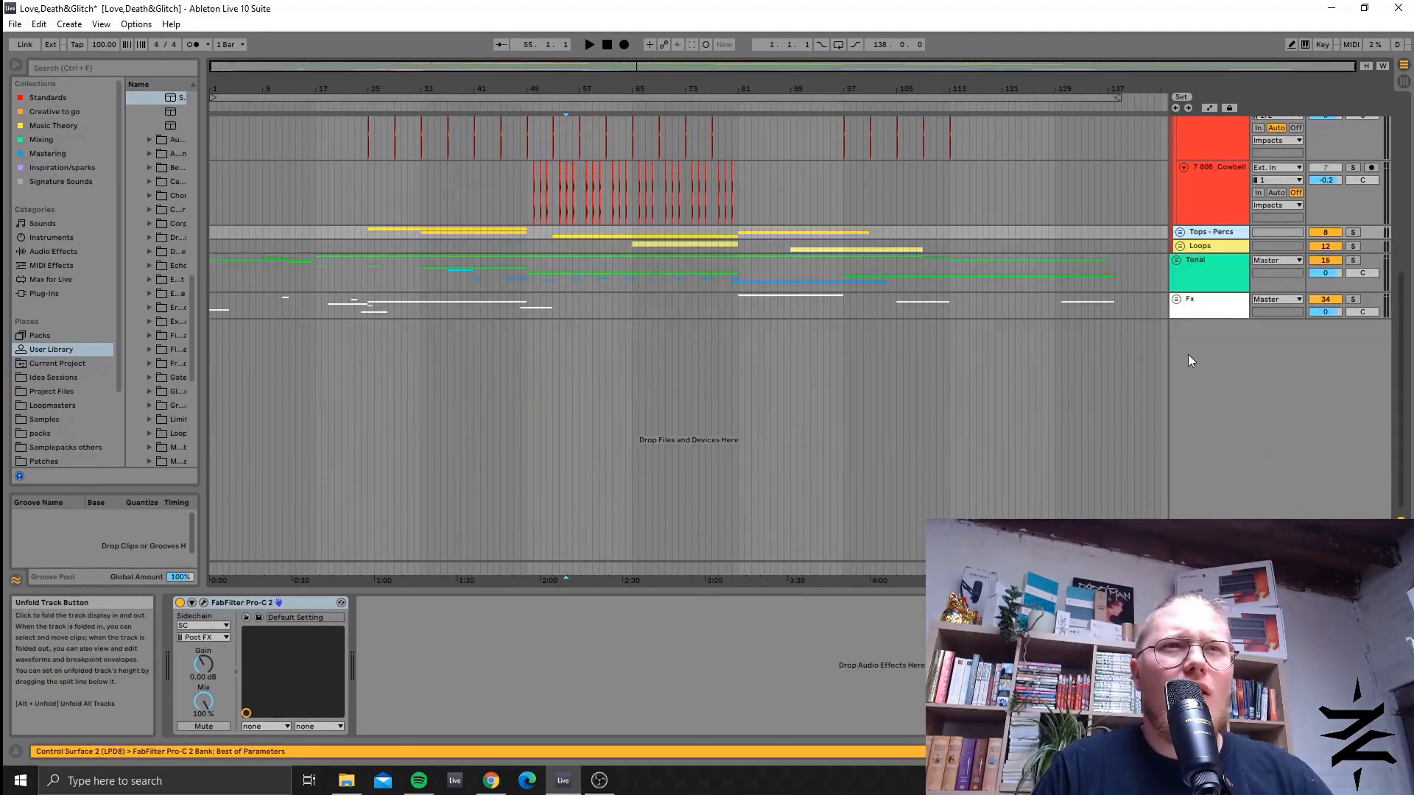
left_click(1176, 260)
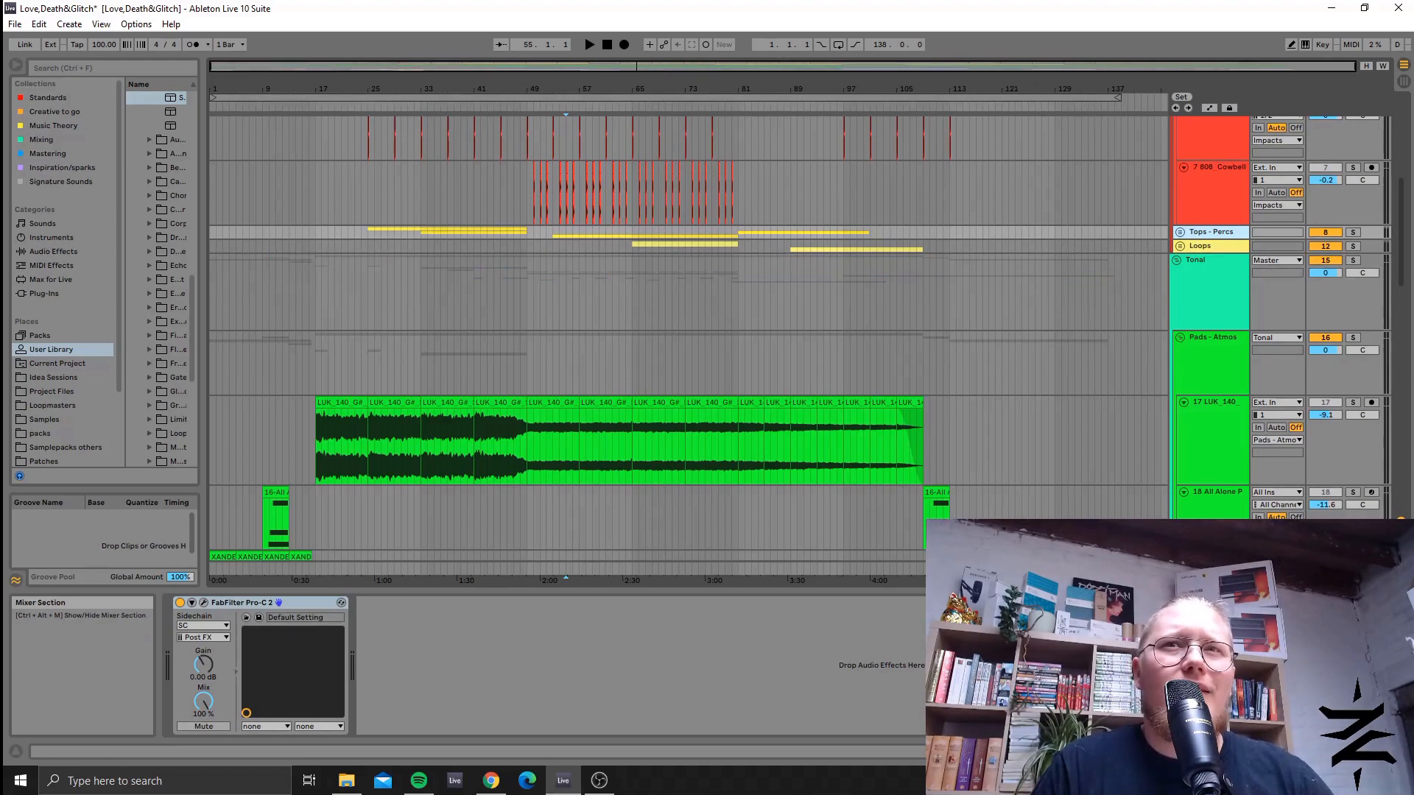
Examine the device chains of the XANDER_synth and All Alone Pad tracks at the start of the arrangement, ending with the second XANDER_synth clip selected.
scroll(693, 305, "down", 4)
scroll(693, 311, "down", 3)
left_click_drag(766, 67, 662, 110)
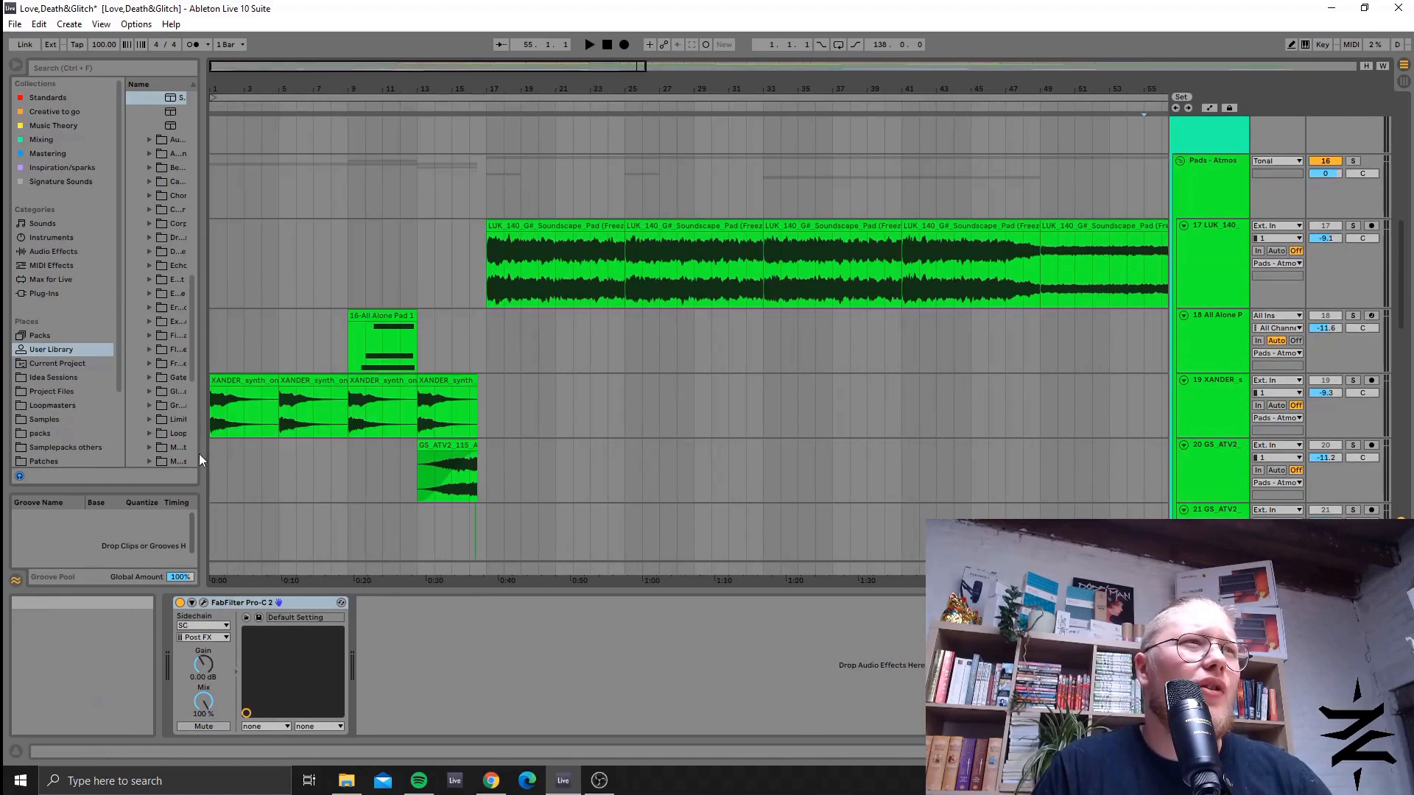
left_click(214, 421)
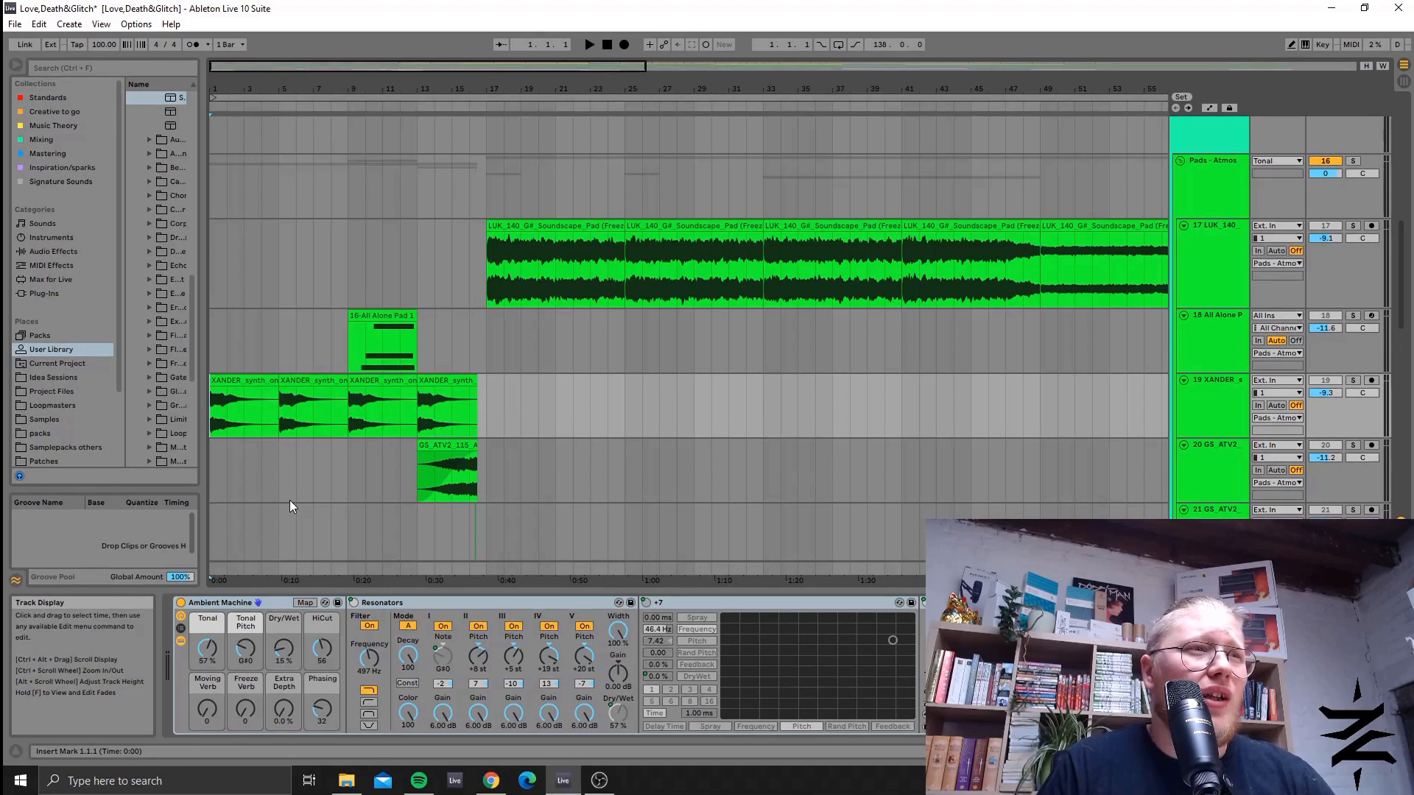
left_click(380, 317)
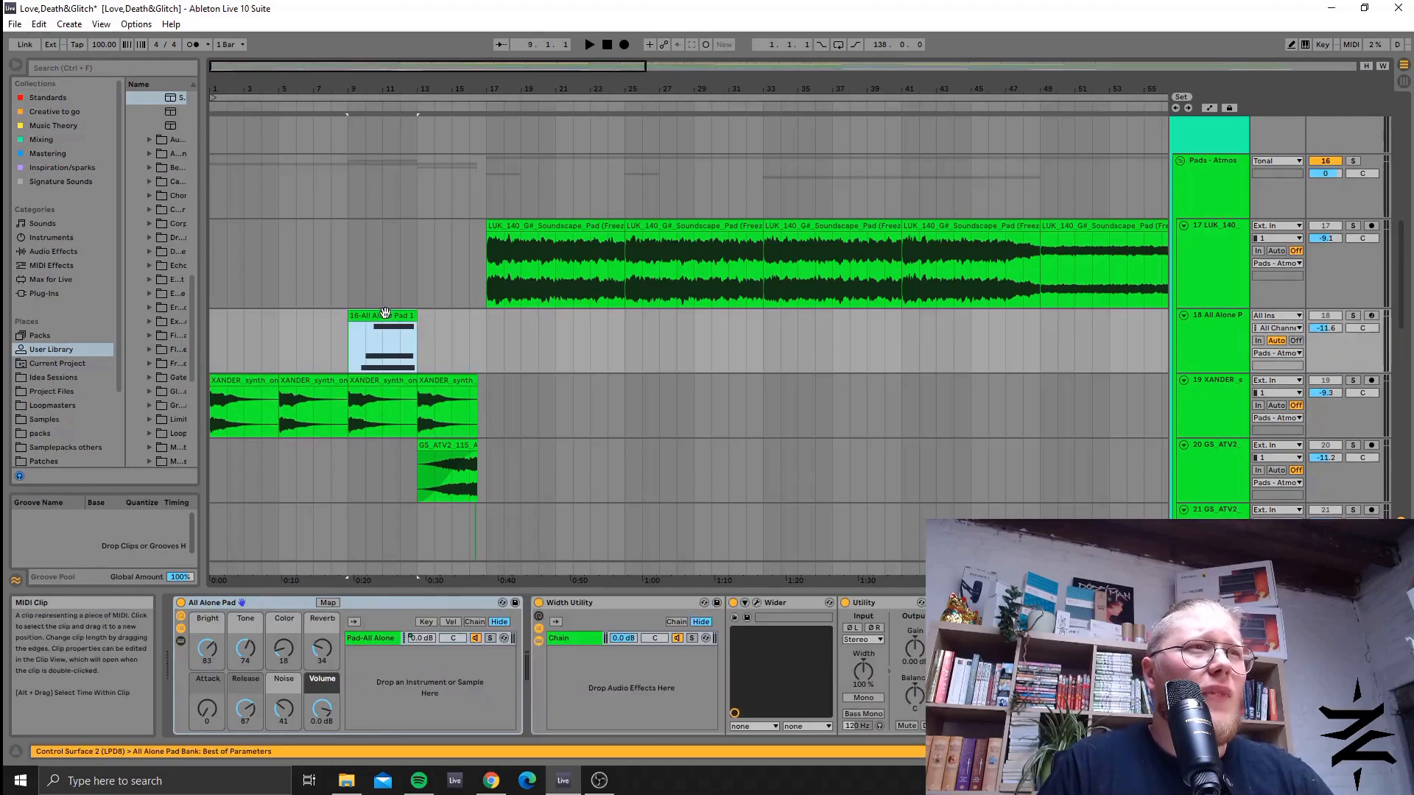
left_click(310, 391)
left_click(312, 383)
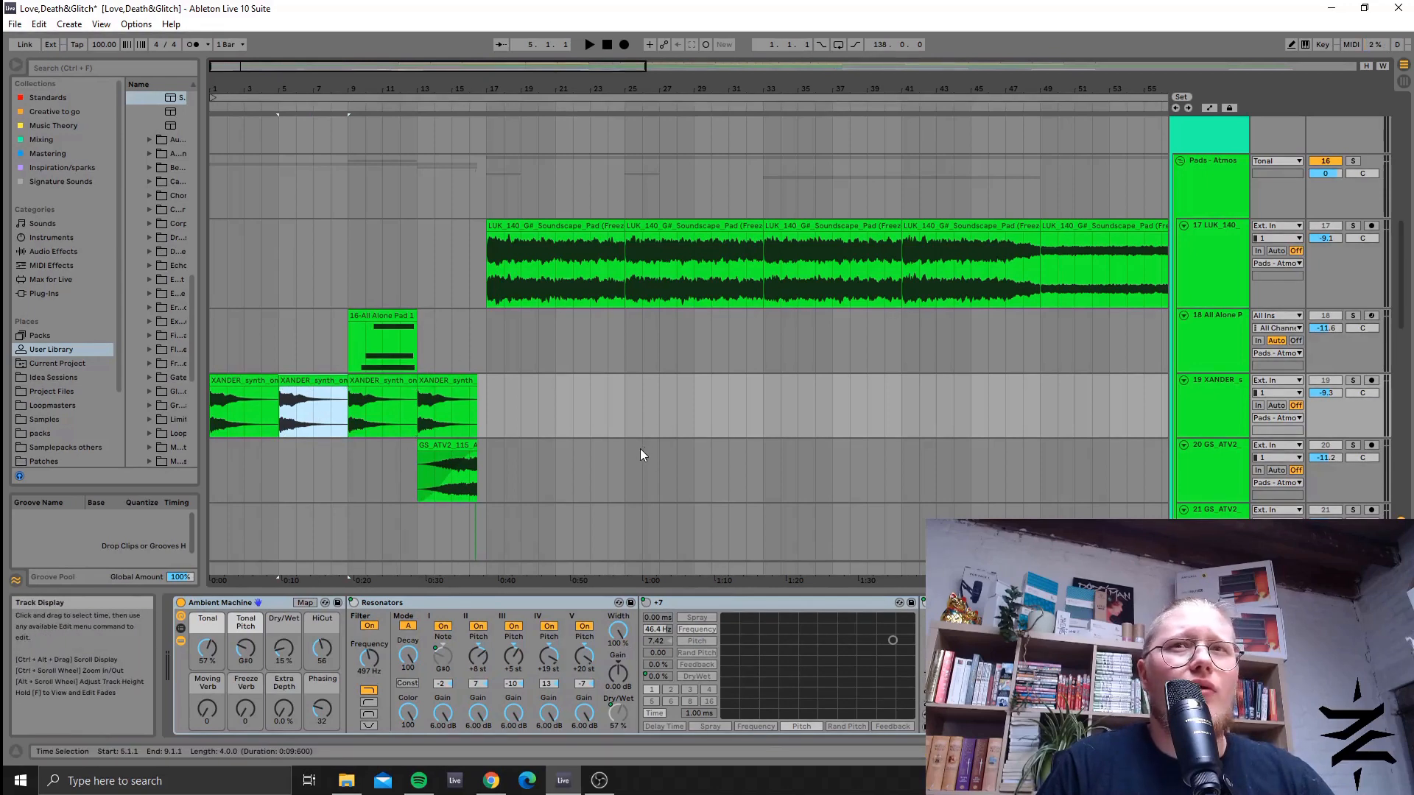
Select the LUK_140 soundscape pad clips from bar 17 to bar 49 and toggle solo on their track.
scroll(604, 447, "up", 2)
scroll(573, 440, "up", 1)
left_click(498, 391)
left_click_drag(500, 66, 500, 30)
left_click(353, 403)
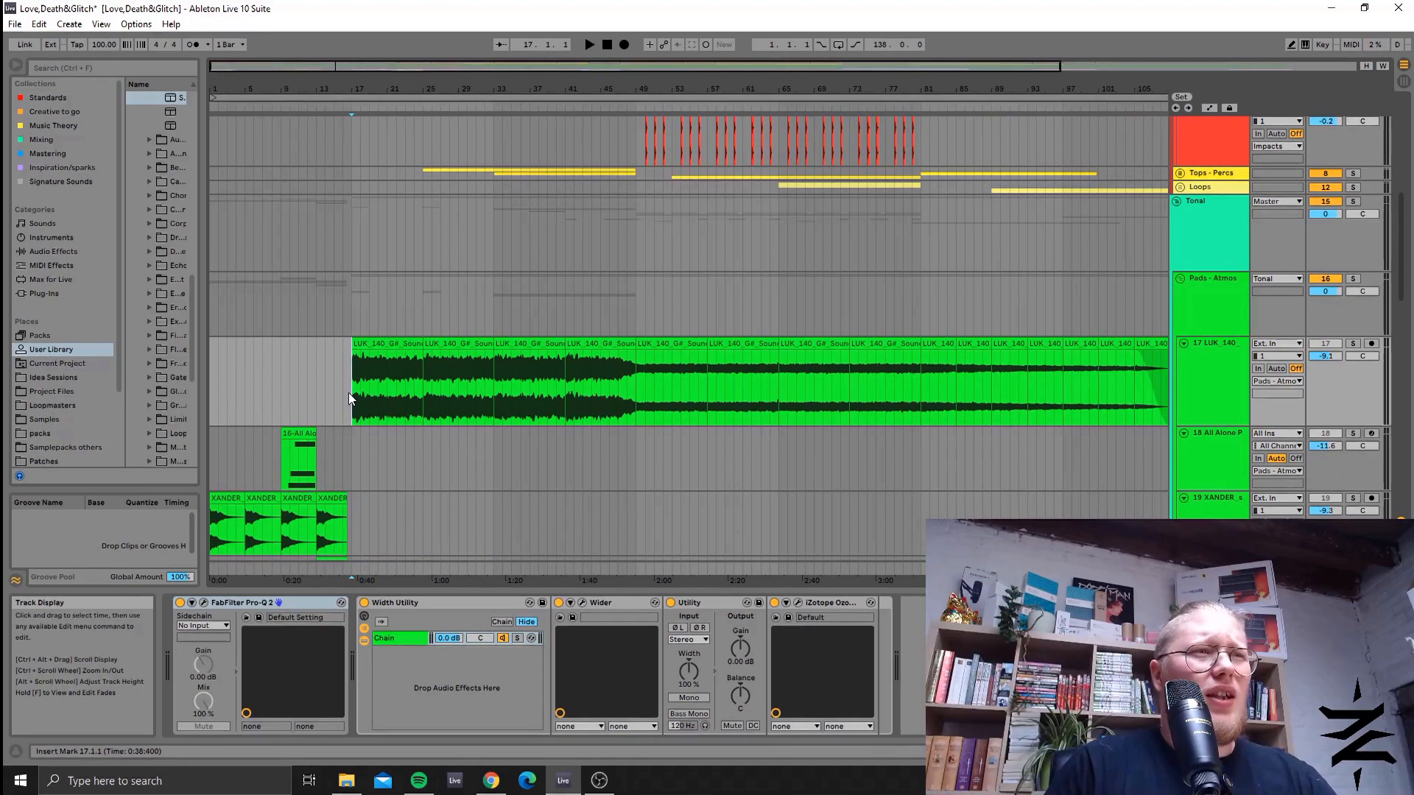
left_click_drag(353, 395, 603, 399)
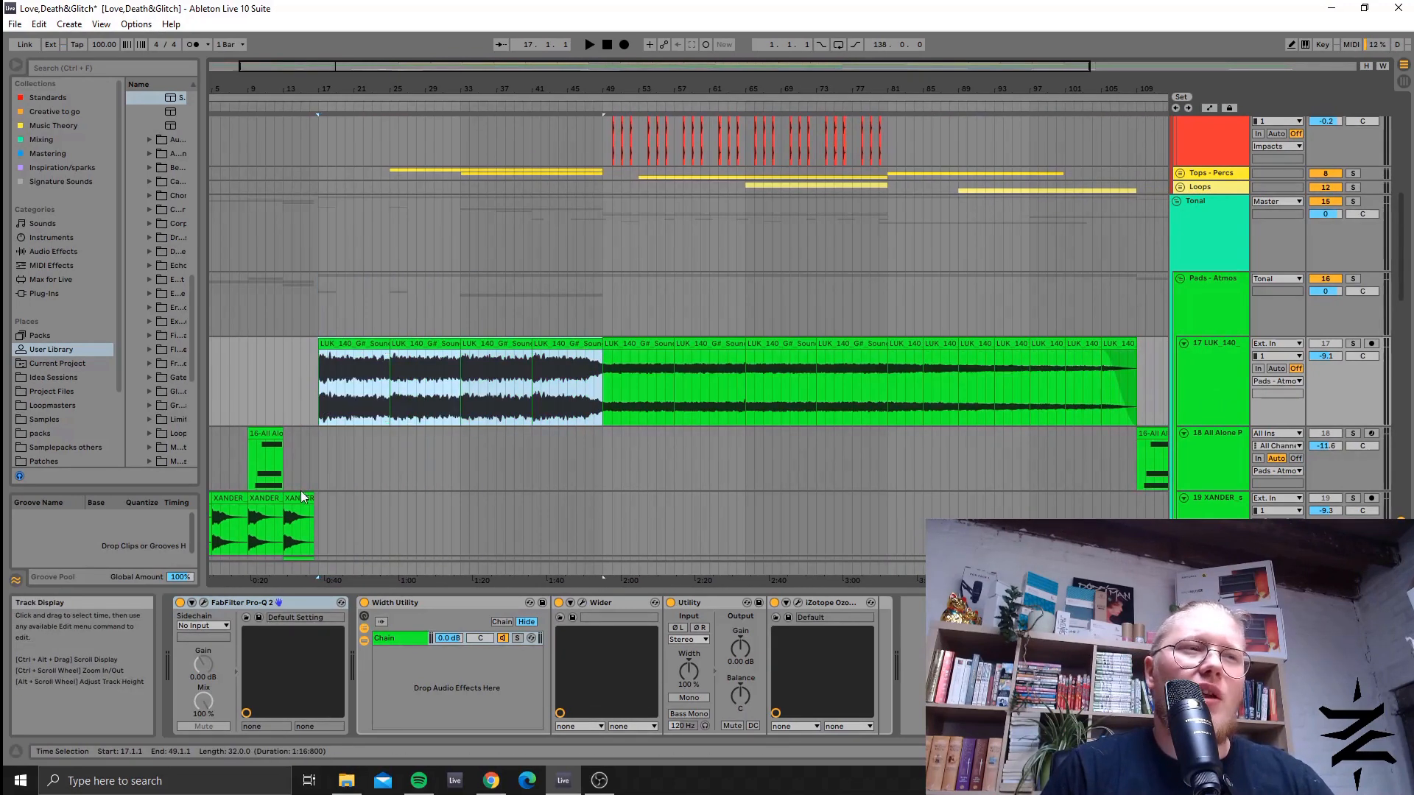
left_click(1356, 344)
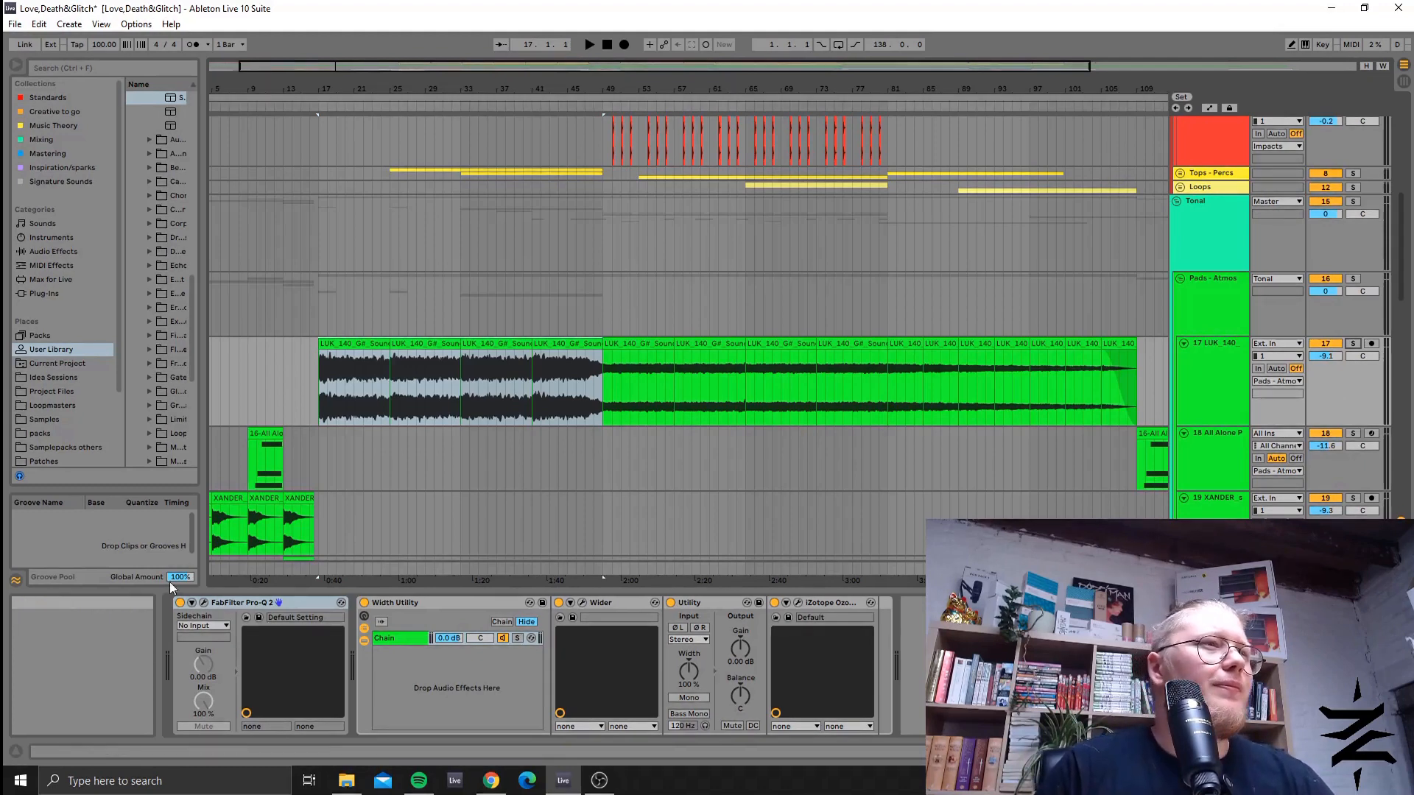
Open the FabFilter Pro-Q 2 window on the LUK_140 soundscape pad track to inspect its EQ curve, and close it.
left_click(322, 400)
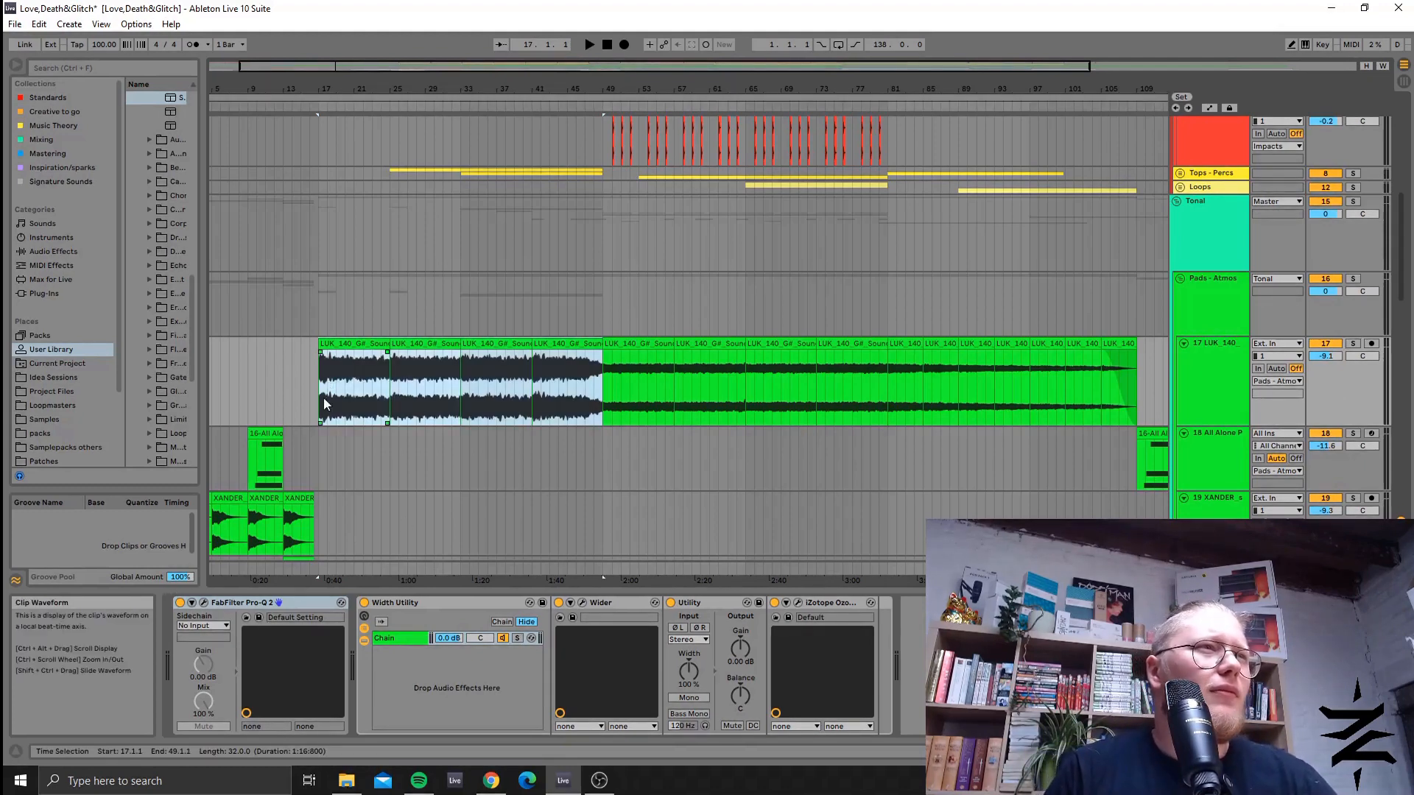
left_click(203, 603)
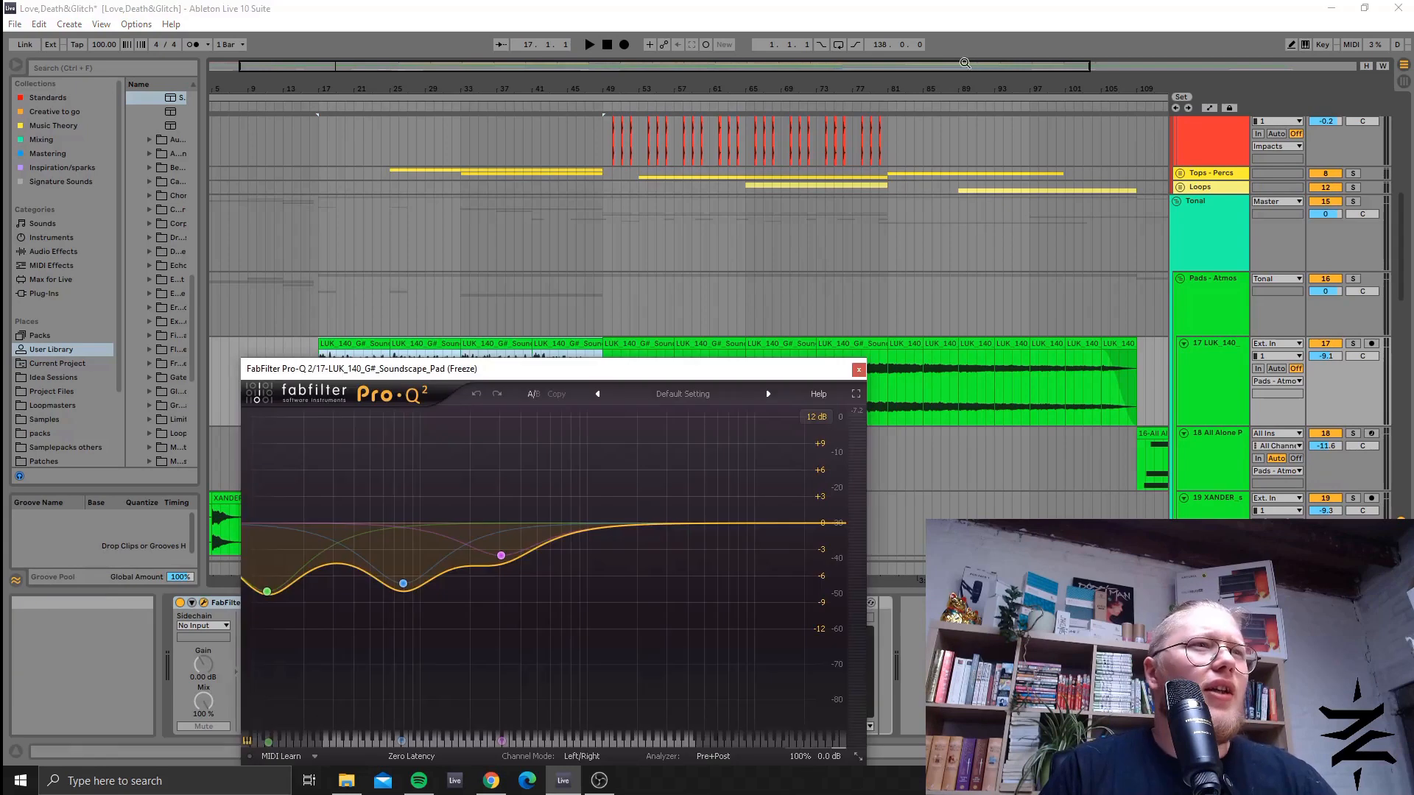
left_click(859, 370)
Select the first All Alone Pad clip with the whole arrangement in view, and reveal the Collision instrument inside its rack.
scroll(338, 396, "down", 6)
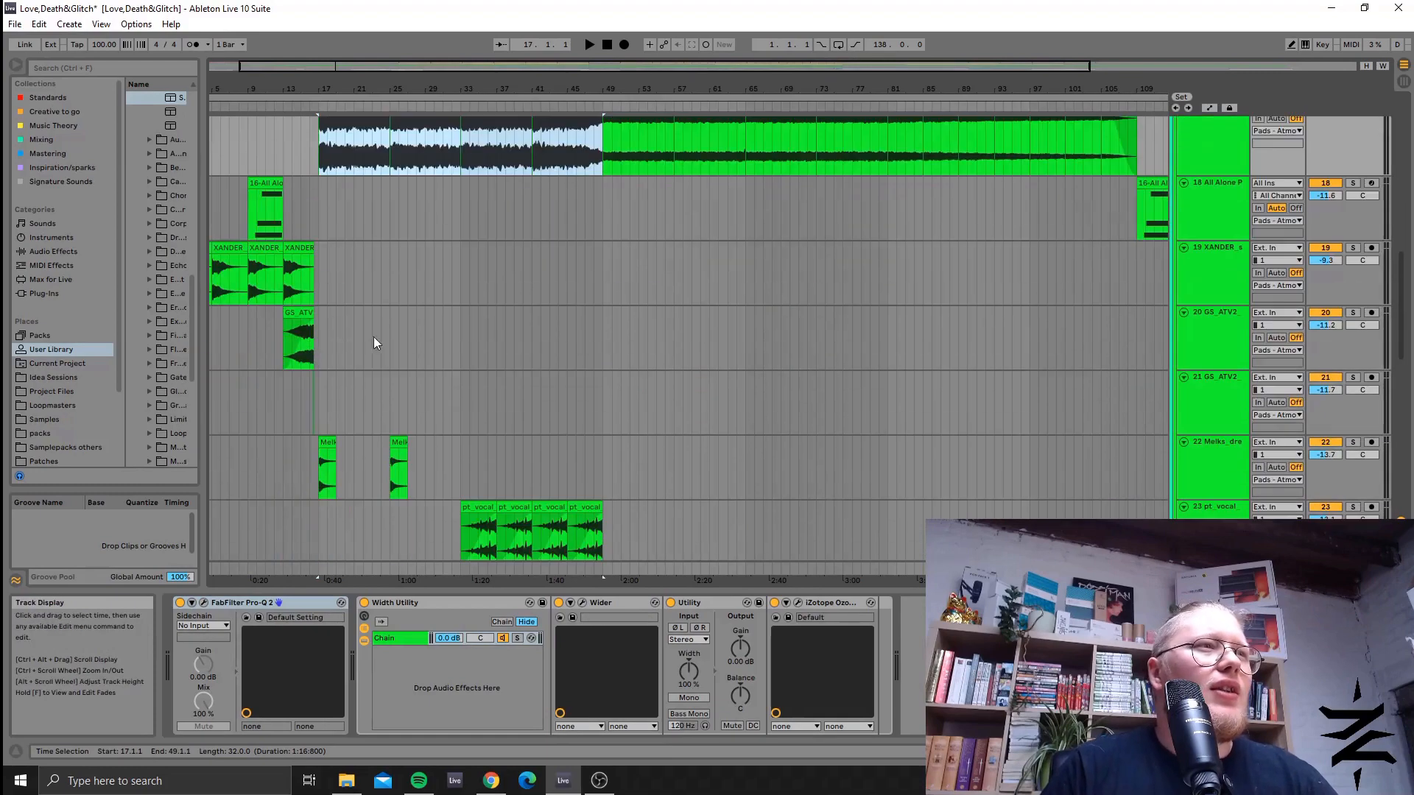
scroll(442, 236, "up", 3)
left_click_drag(646, 86, 679, 74)
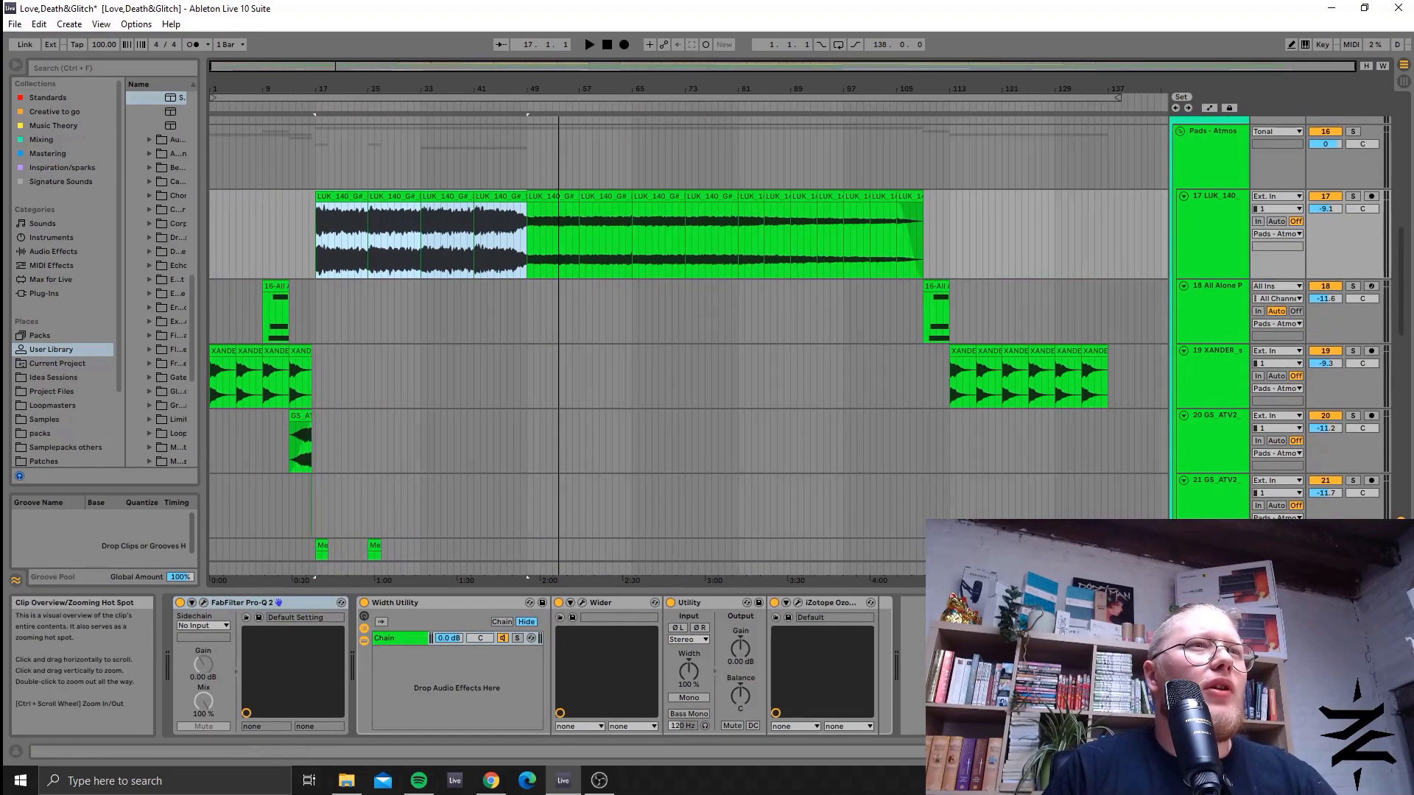
left_click(275, 284)
left_click(275, 285)
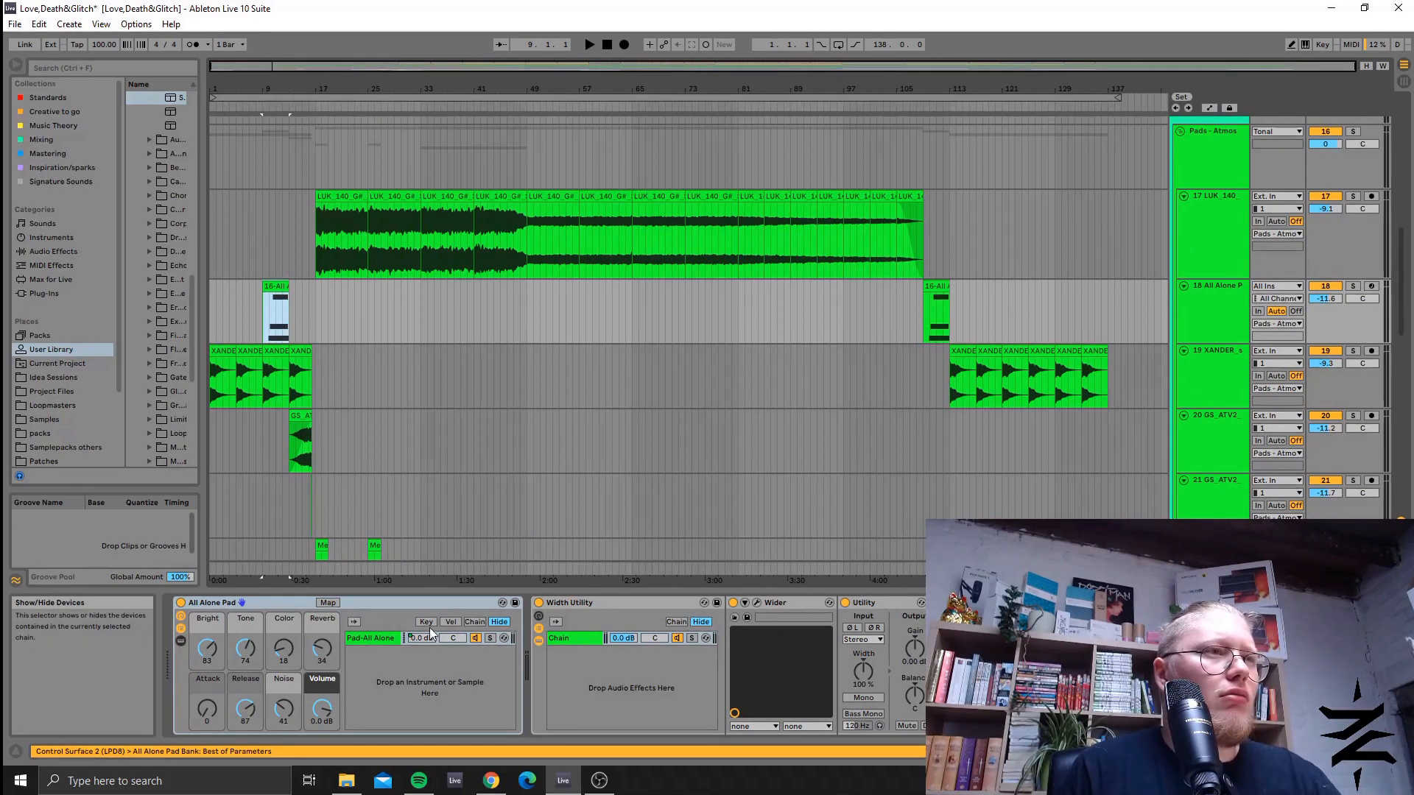
left_click(182, 643)
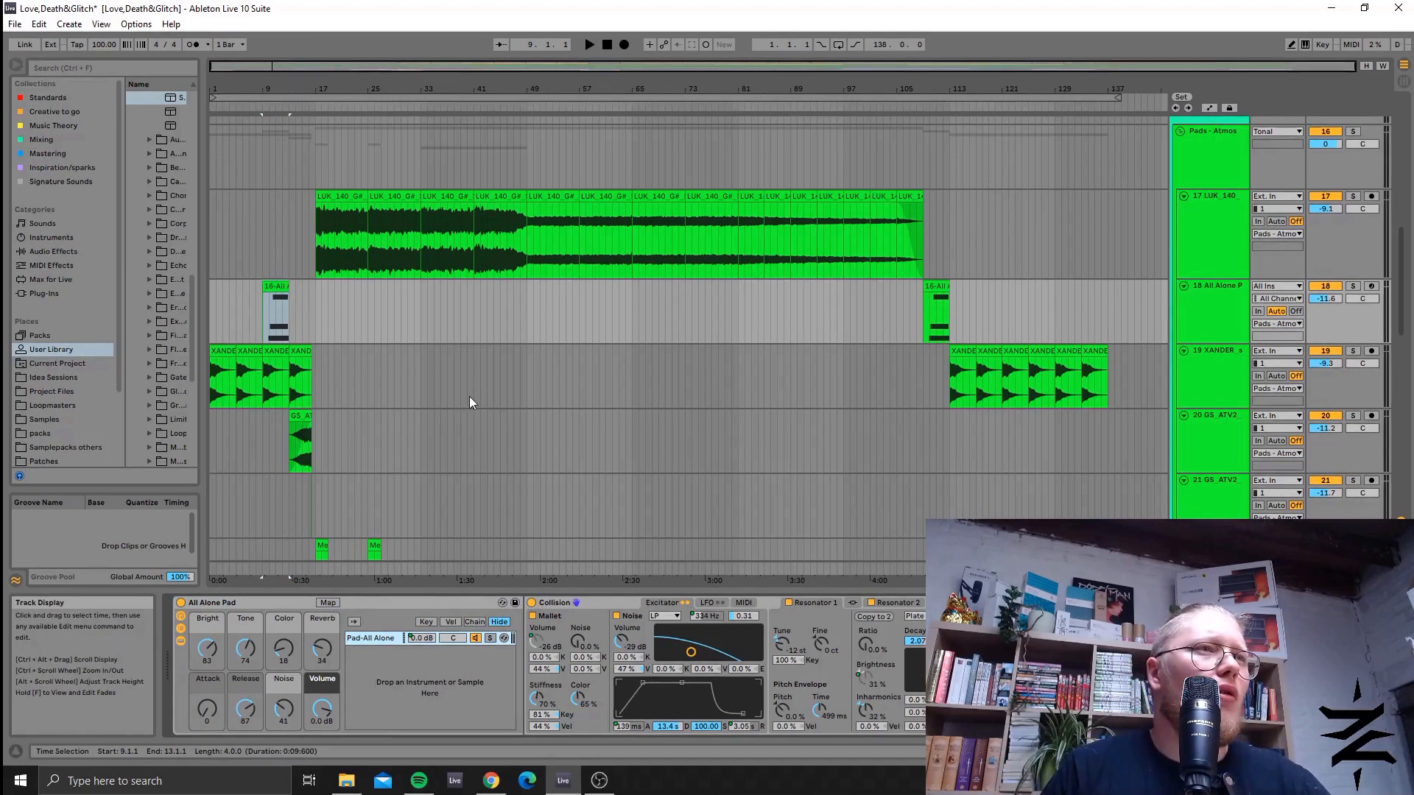
Survey the remaining Pads - Atmos tracks down to the Leads group, and show the device chains of the Serum track and the Strings group.
scroll(506, 365, "down", 3)
scroll(506, 365, "up", 3)
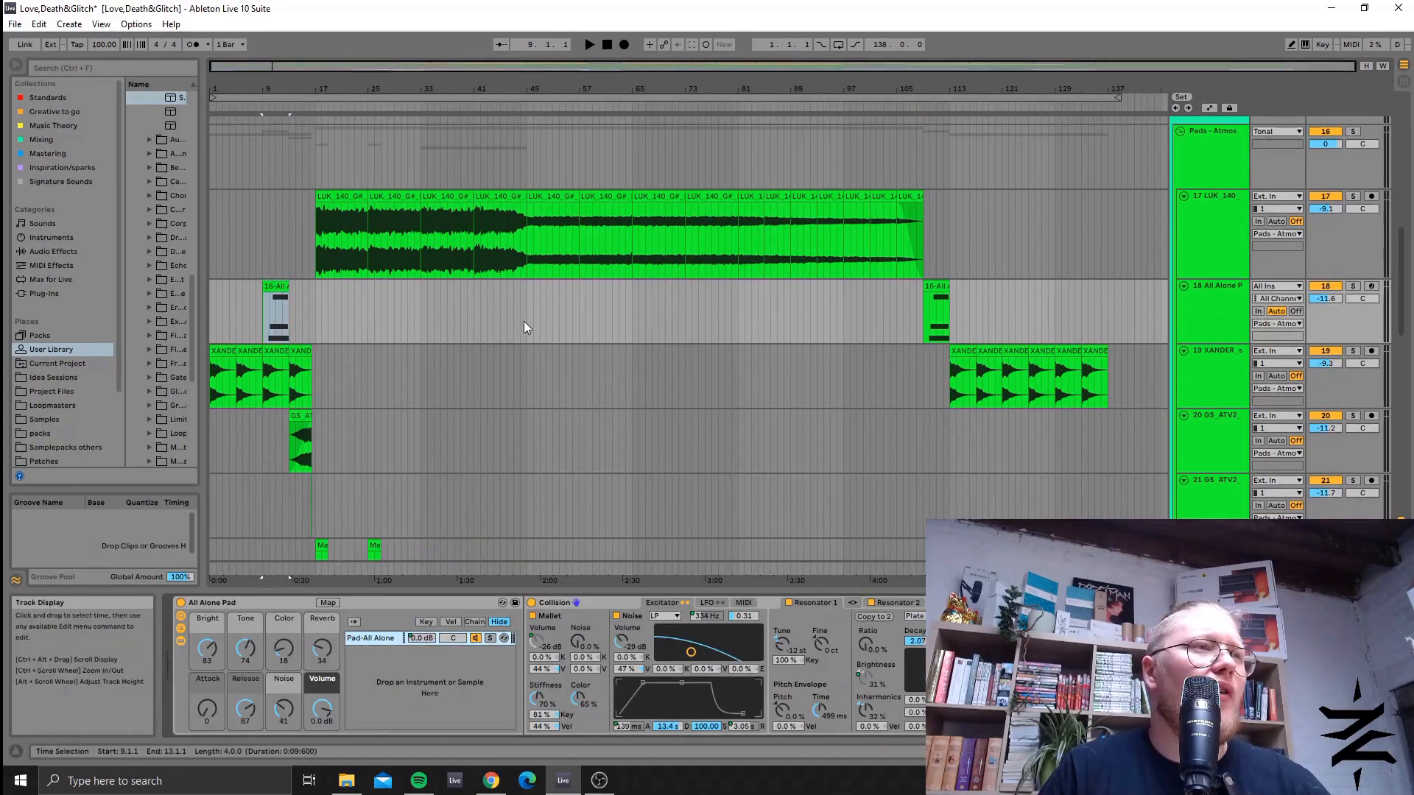
scroll(524, 321, "down", 4)
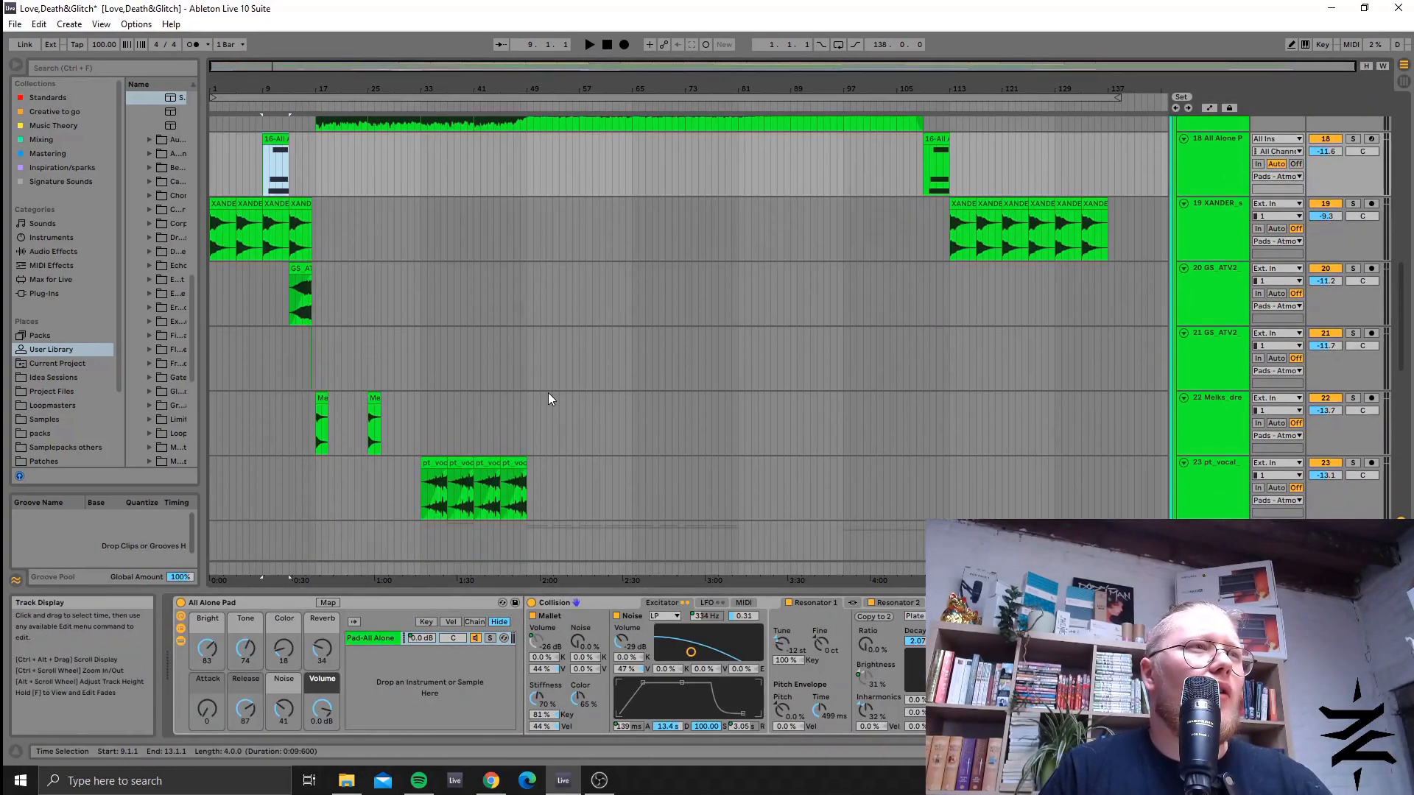
scroll(548, 399, "up", 3)
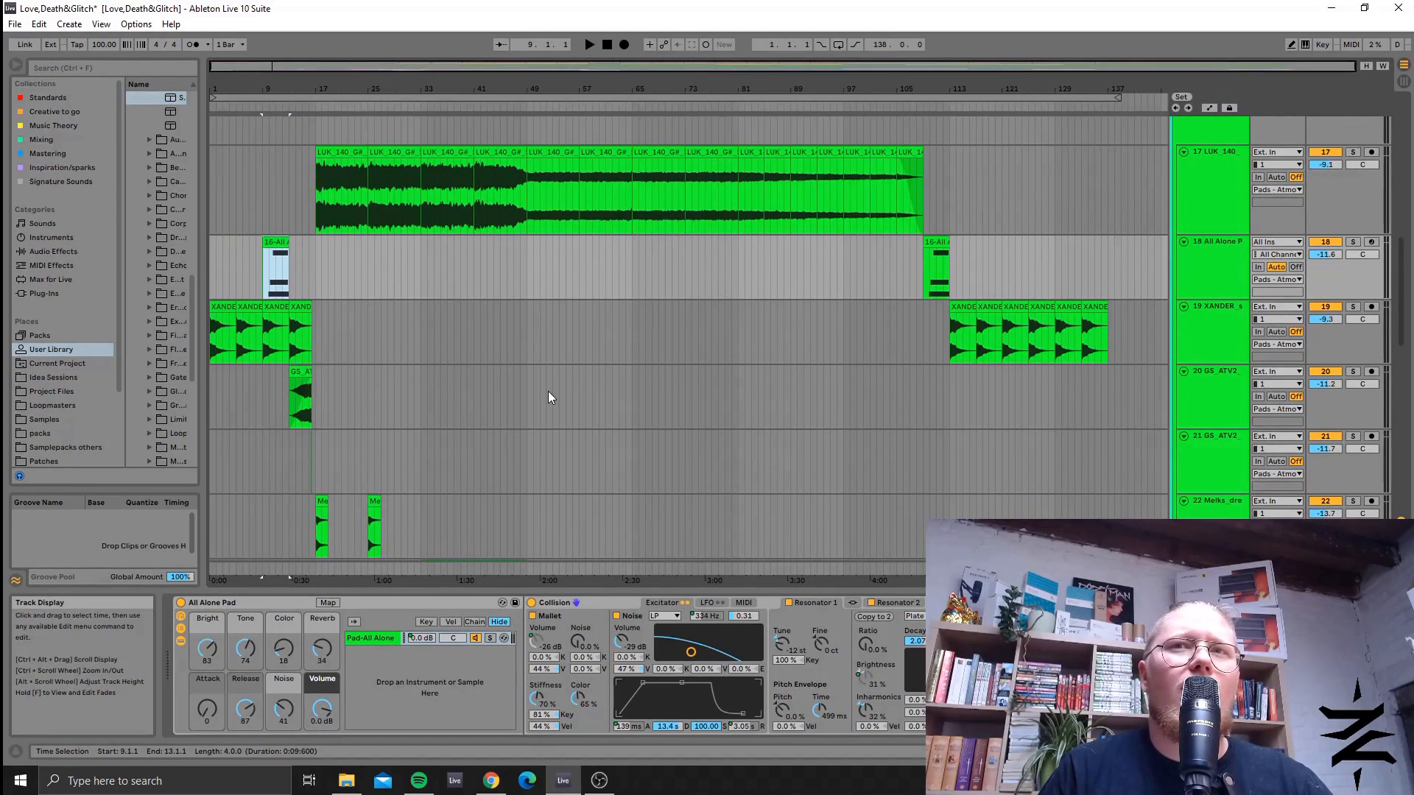
scroll(548, 391, "down", 3)
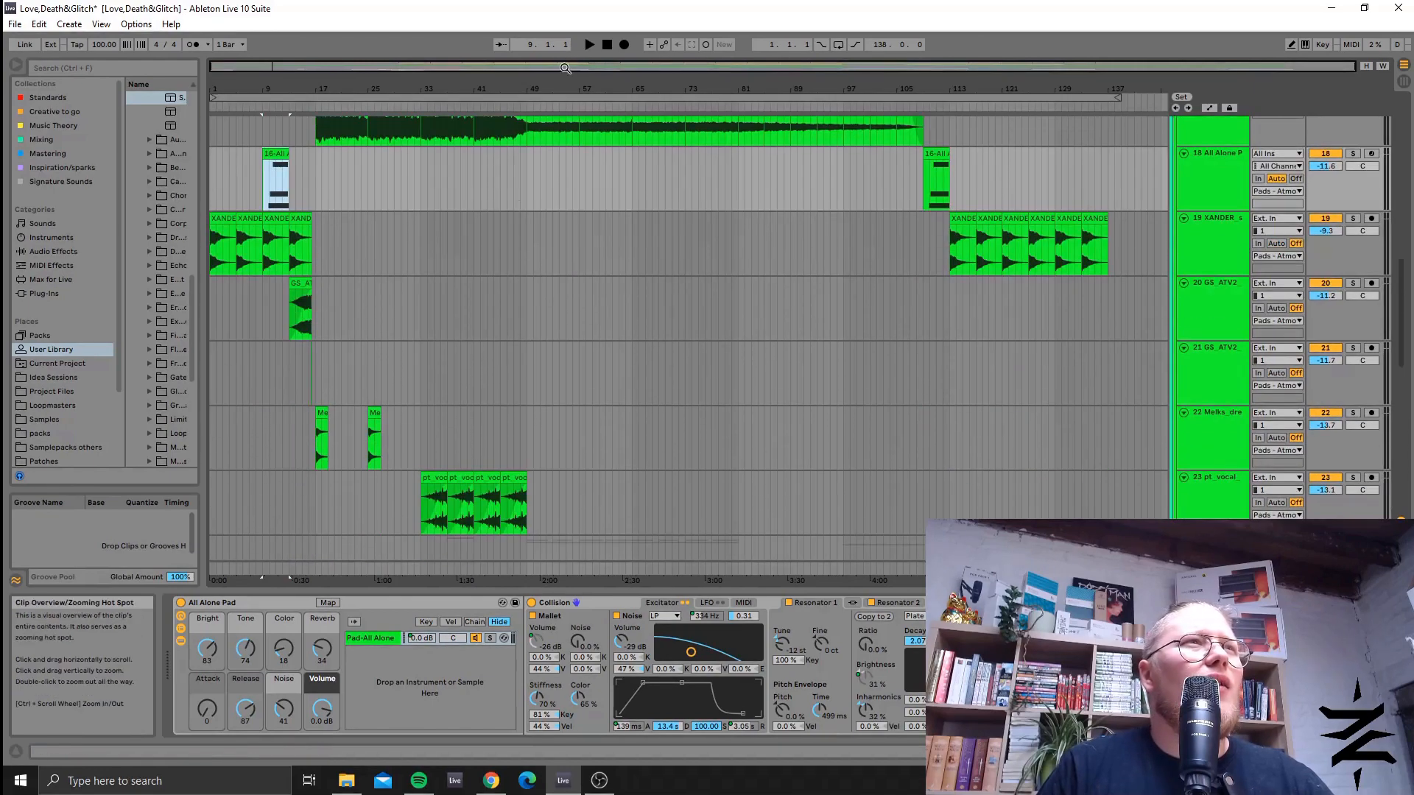
scroll(786, 378, "down", 6)
scroll(786, 379, "down", 3)
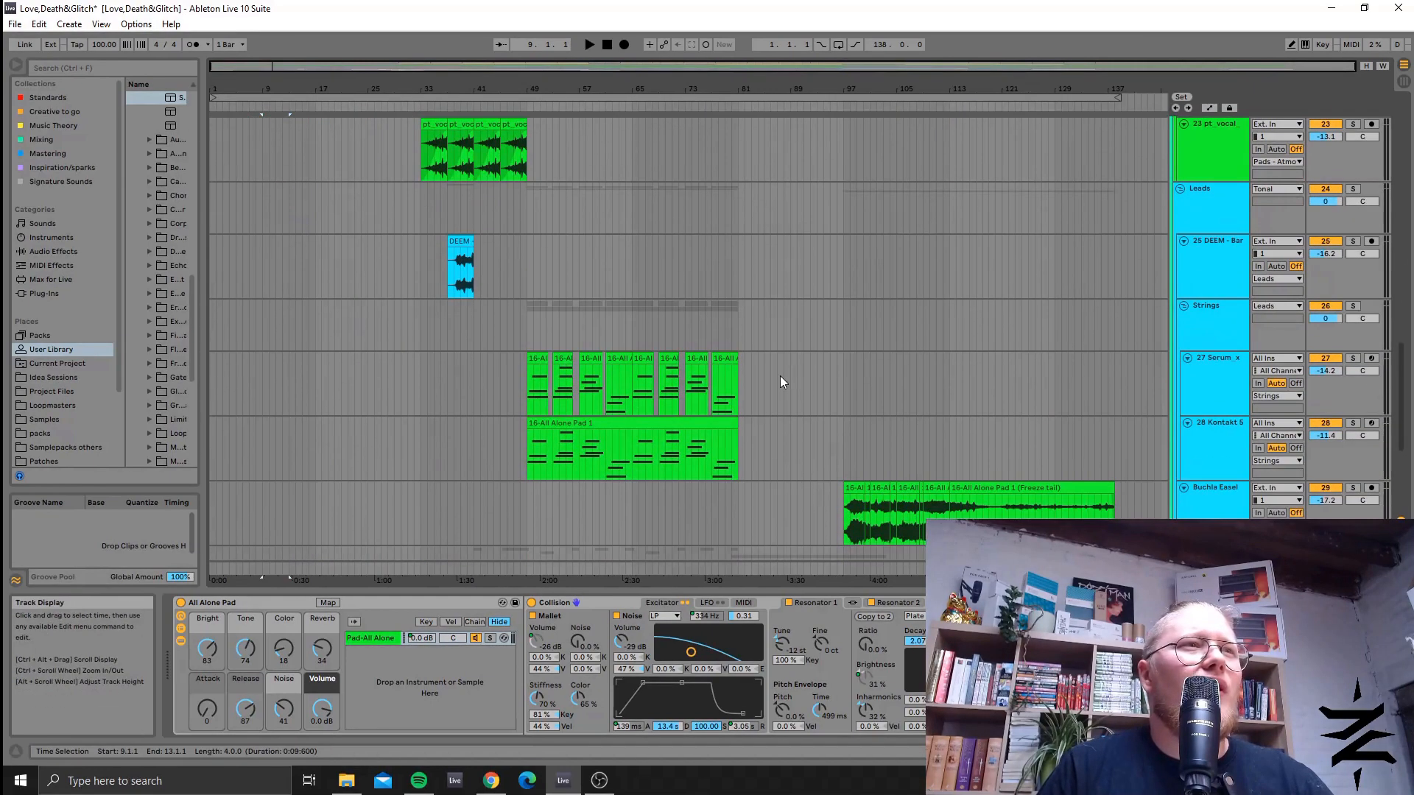
left_click(536, 379)
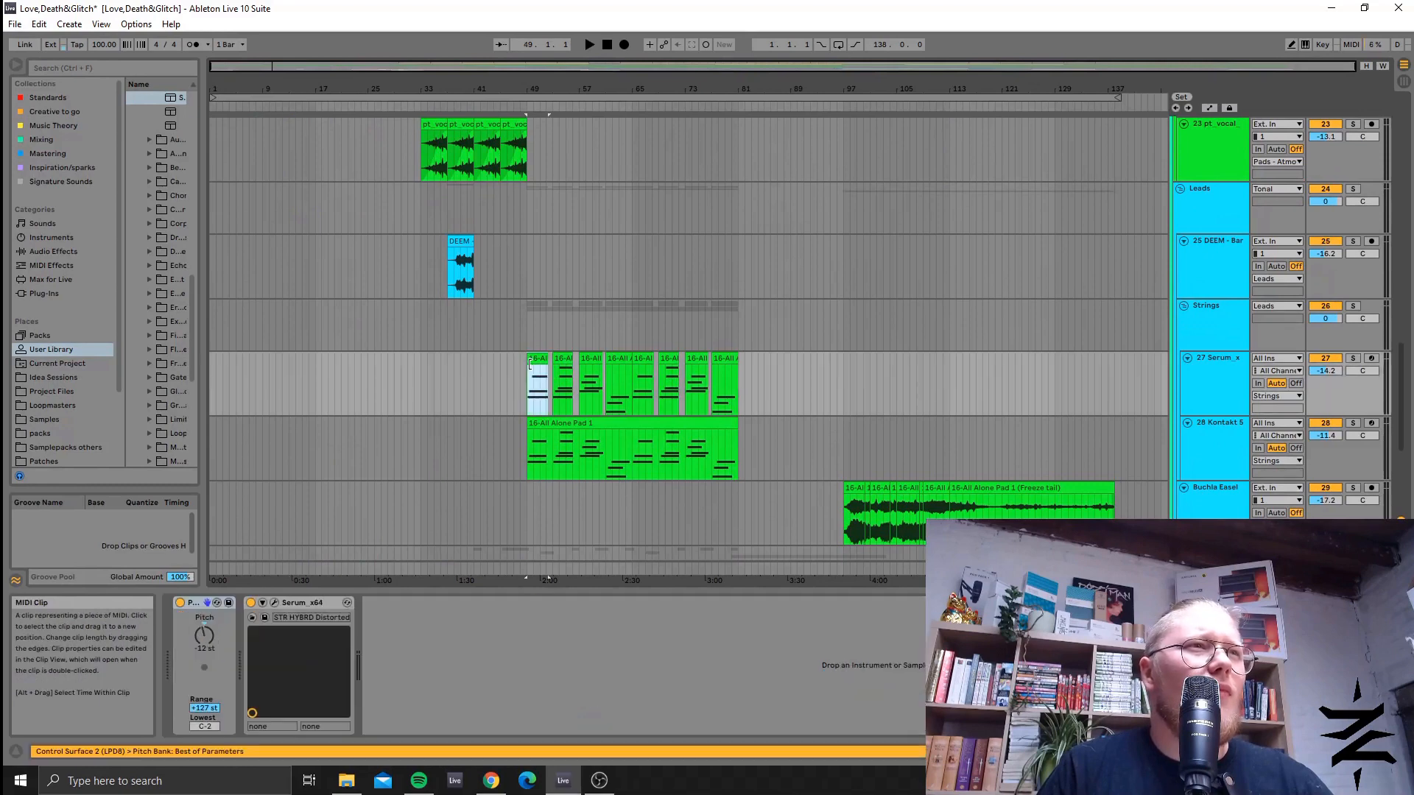
left_click(1222, 343)
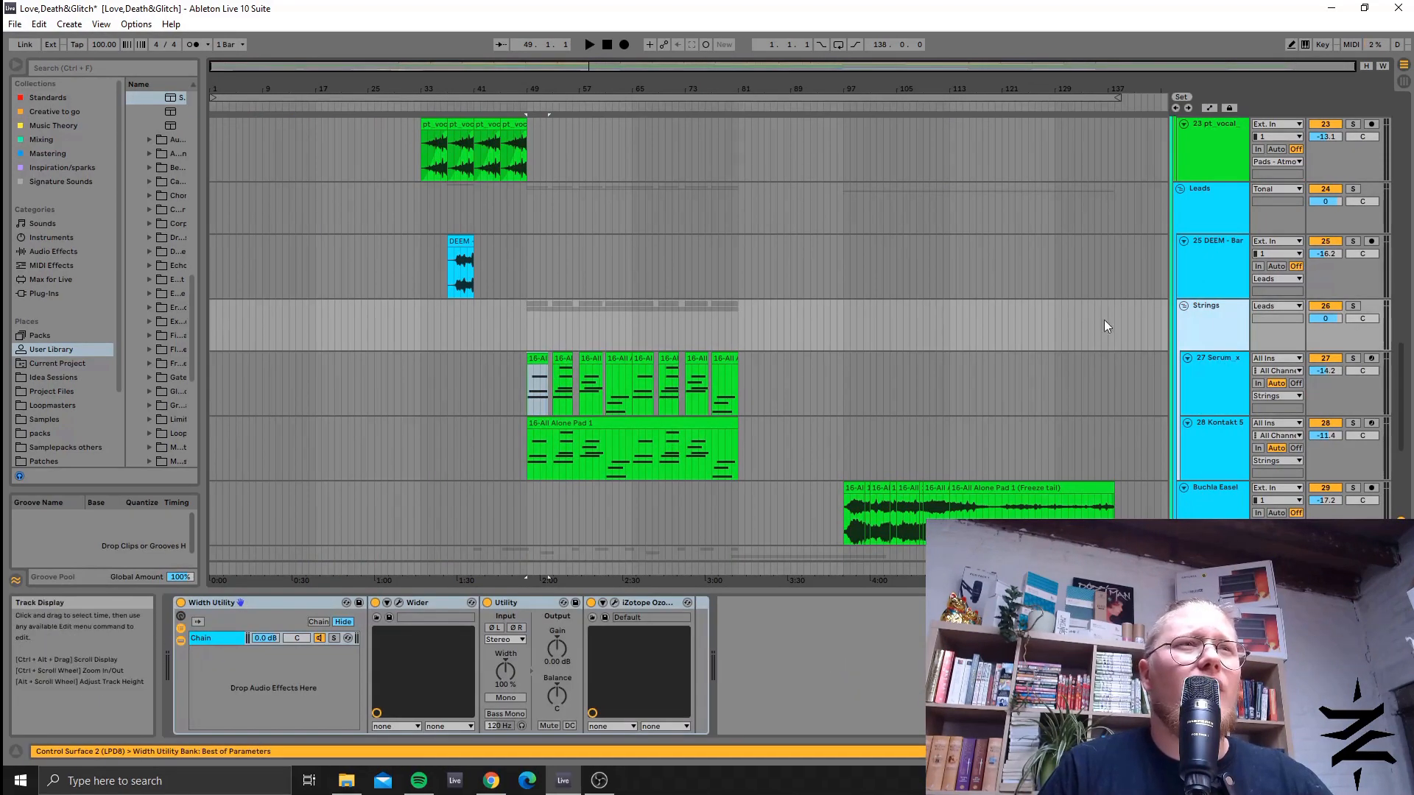
Check the Kontakt strings track, return to the Serum track to inspect its Serum_x64 plug-in window, and close that window.
left_click(1242, 370)
left_click(1216, 463)
left_click(1230, 391)
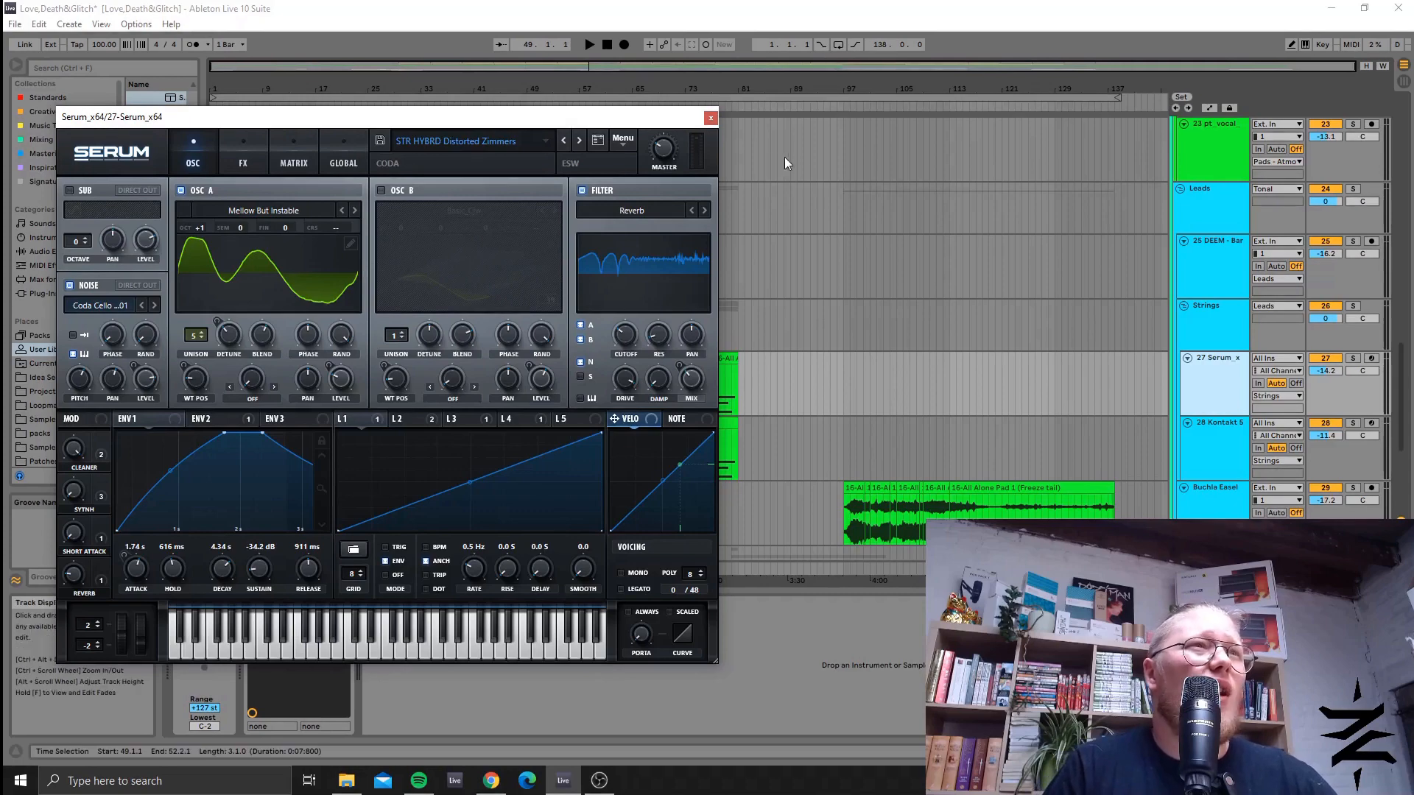
left_click(710, 118)
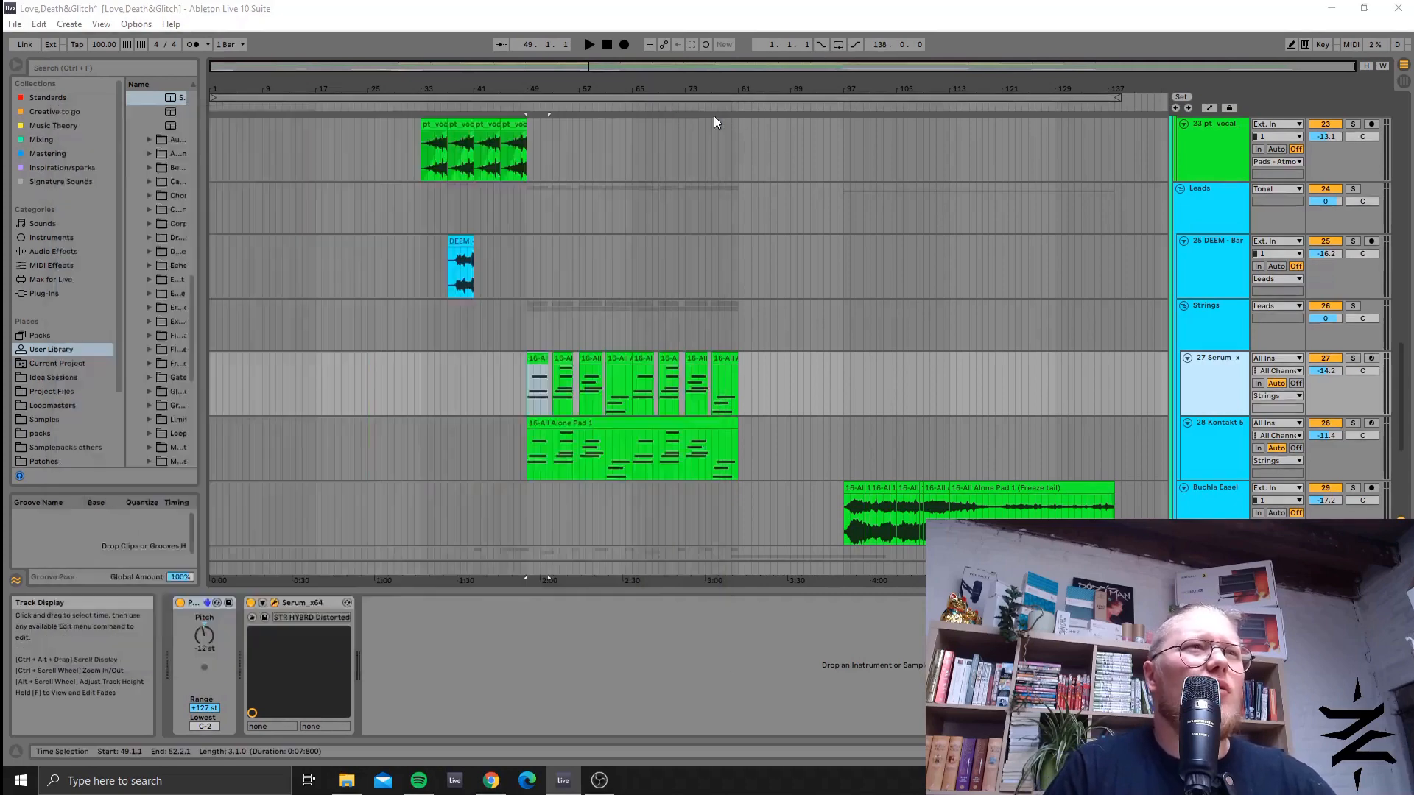
Open the Kontakt 5 window on the Kontakt strings track, look through the instruments in its multi rack, and close the window.
left_click(576, 423)
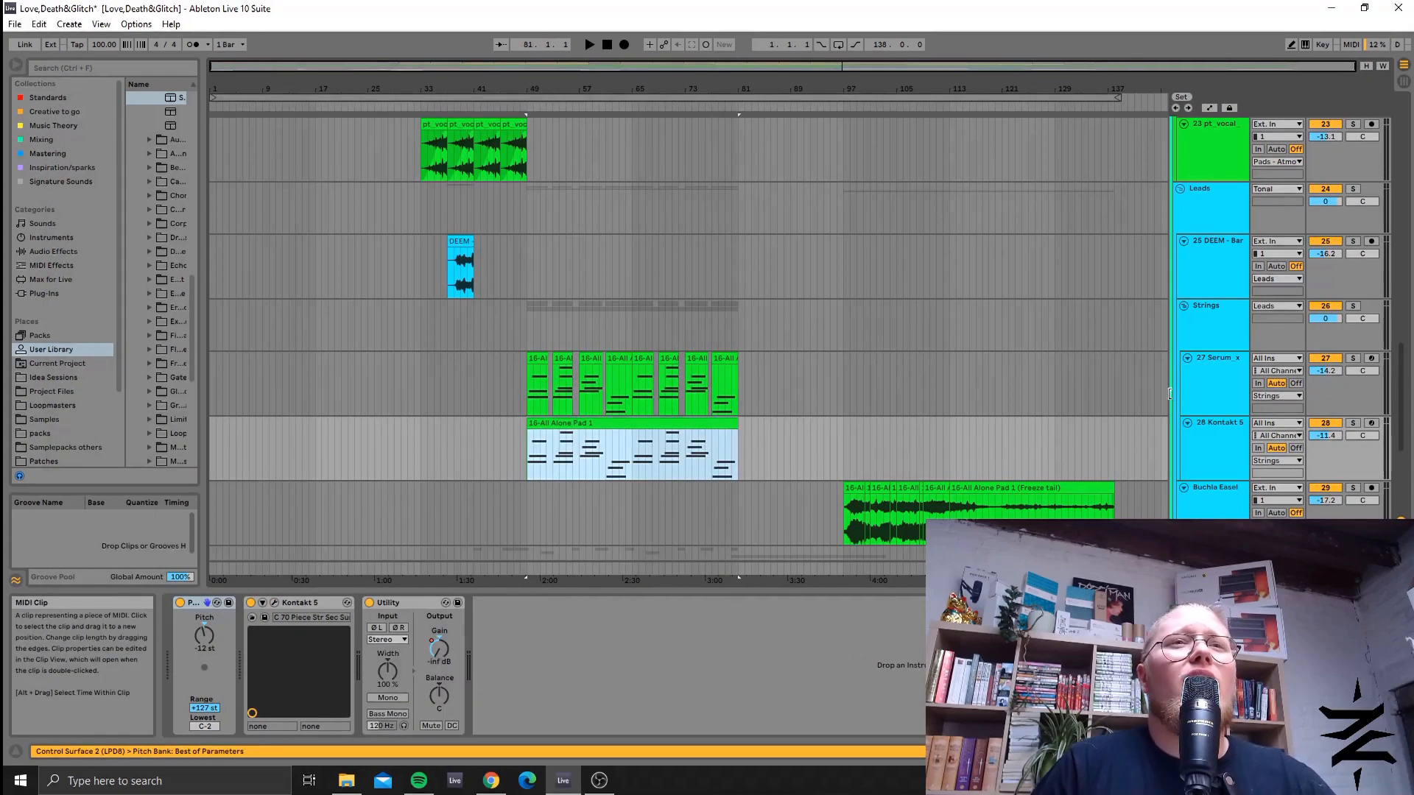
left_click(1194, 463)
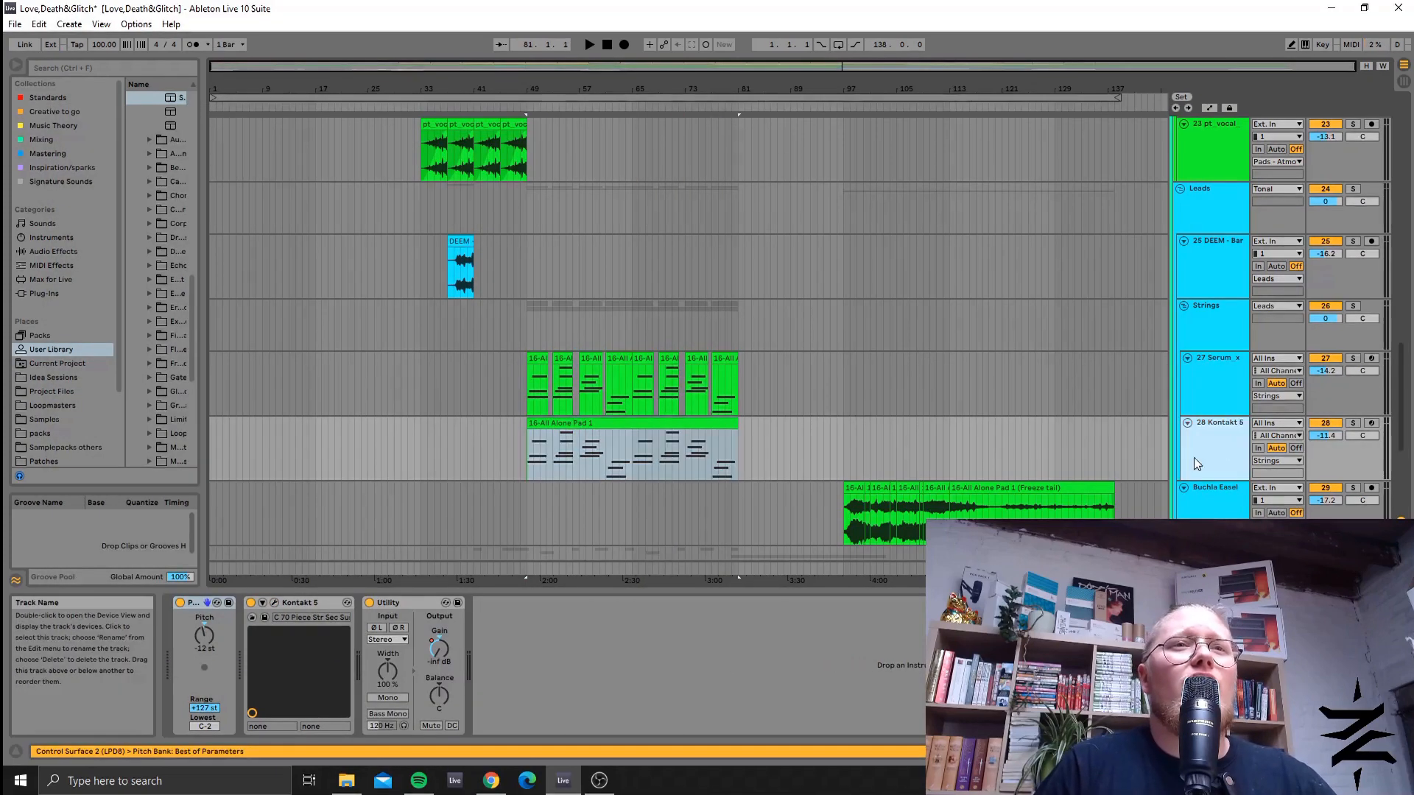
left_click(274, 602)
scroll(667, 352, "down", 5)
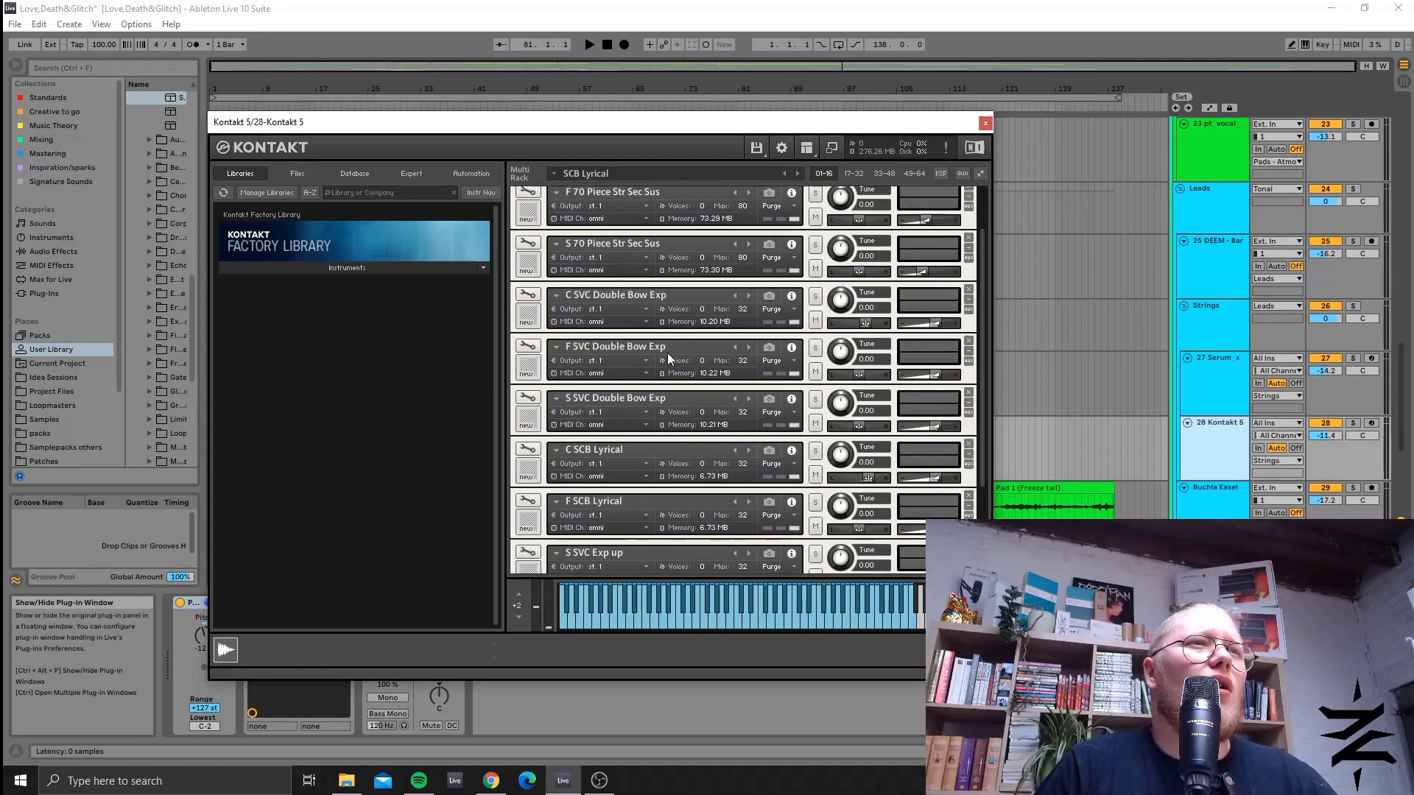
scroll(898, 324, "up", 3)
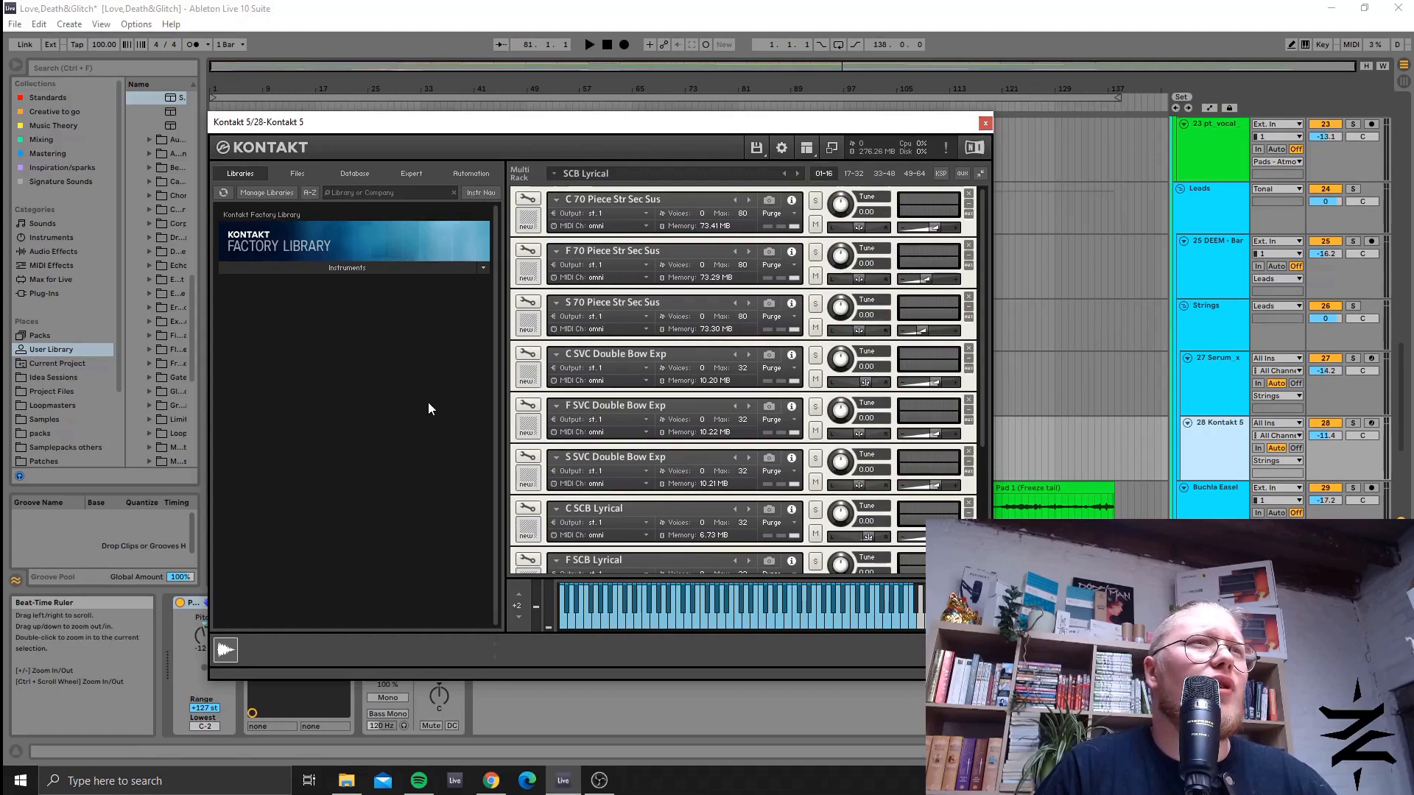
scroll(594, 373, "down", 3)
scroll(610, 452, "up", 3)
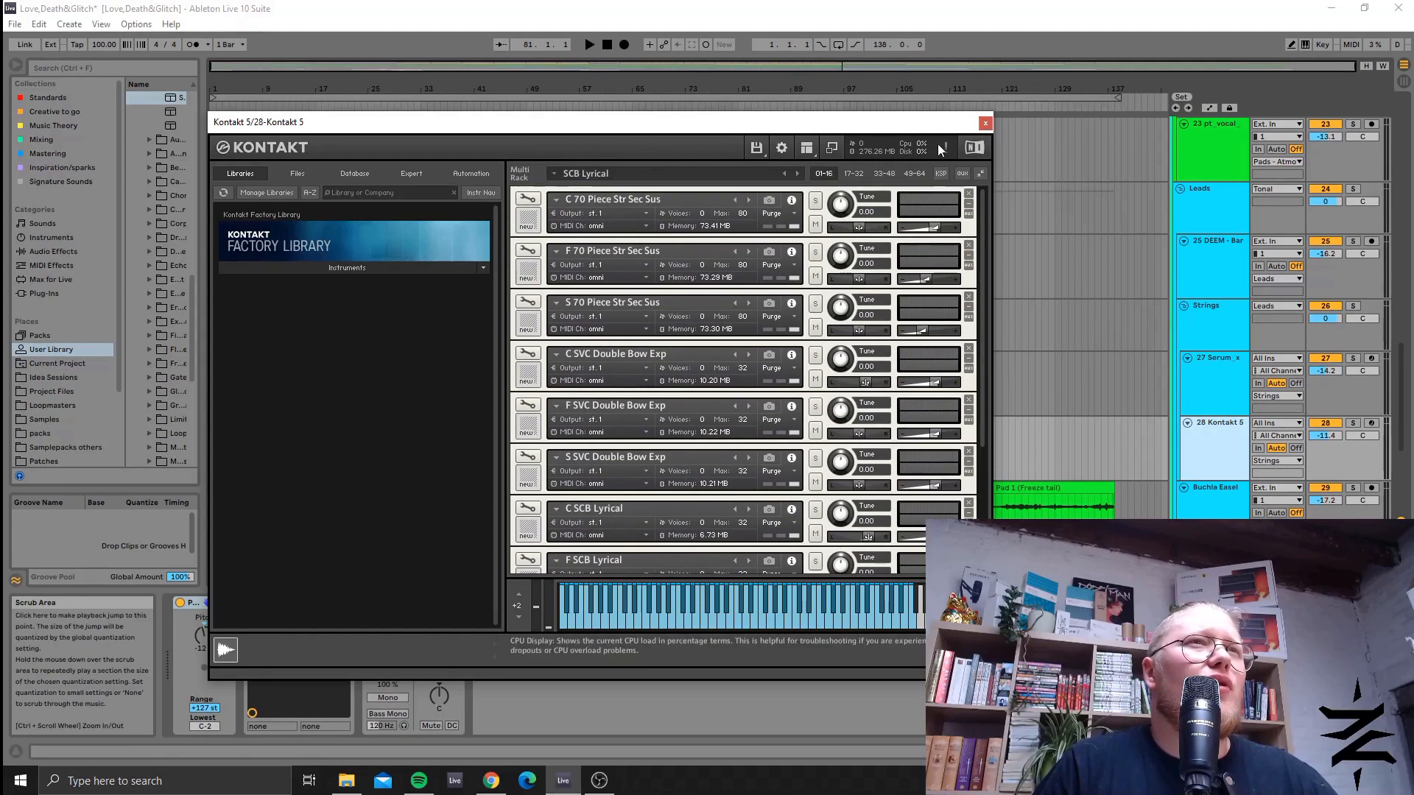
left_click(984, 124)
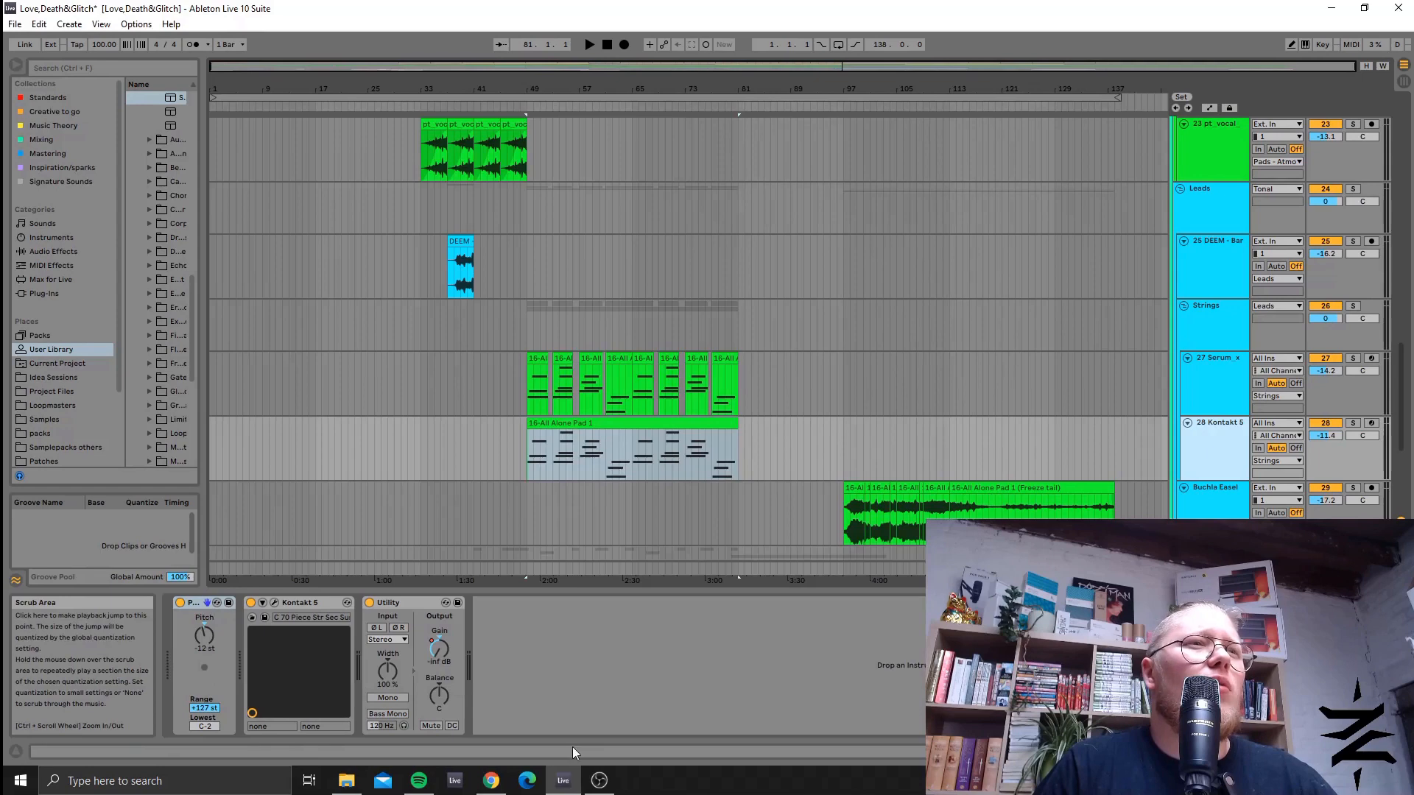
Compare the device chains of the Serum and Kontakt strings tracks, with the insert mark at bar 49 on the Serum track.
left_click(294, 603)
left_click(194, 603)
left_click(530, 393)
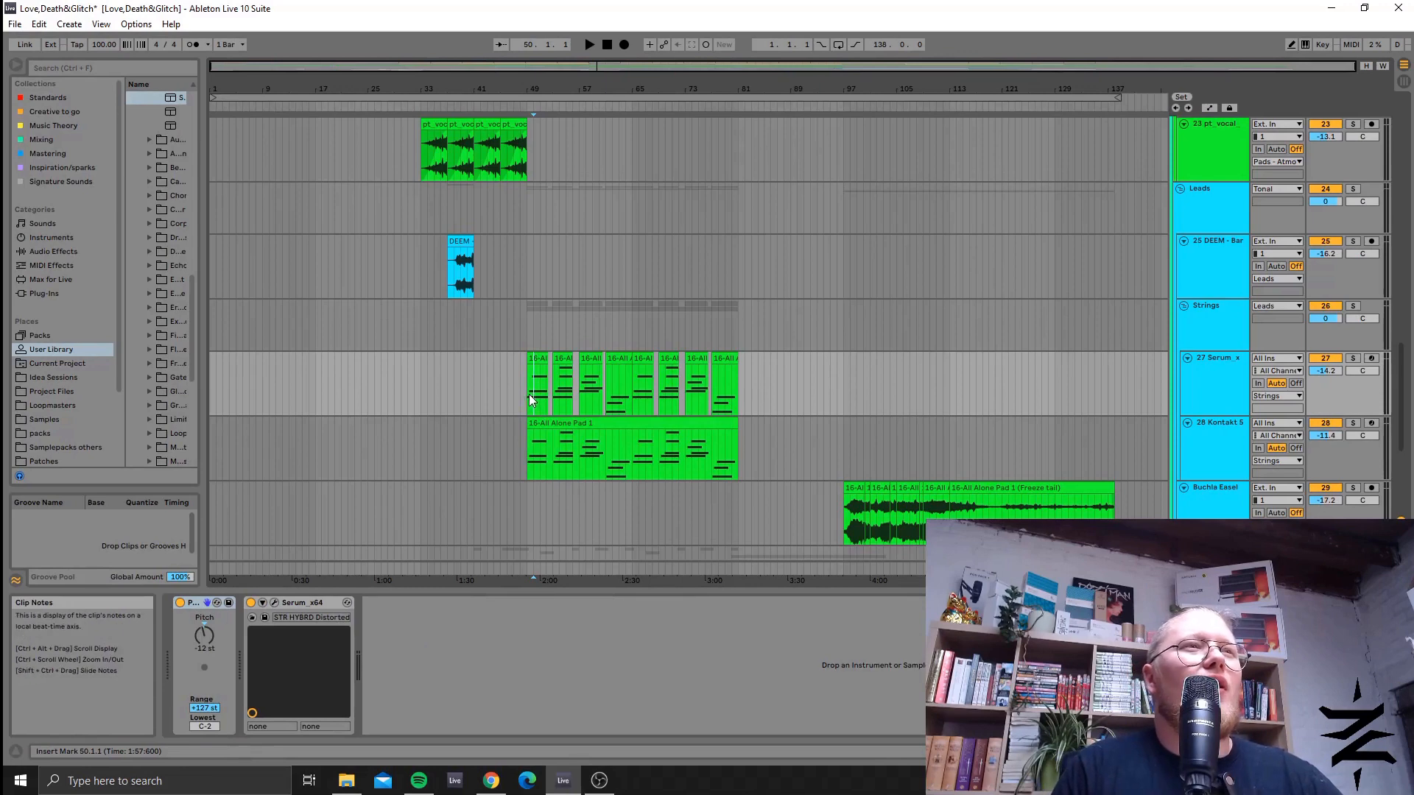
left_click(528, 399)
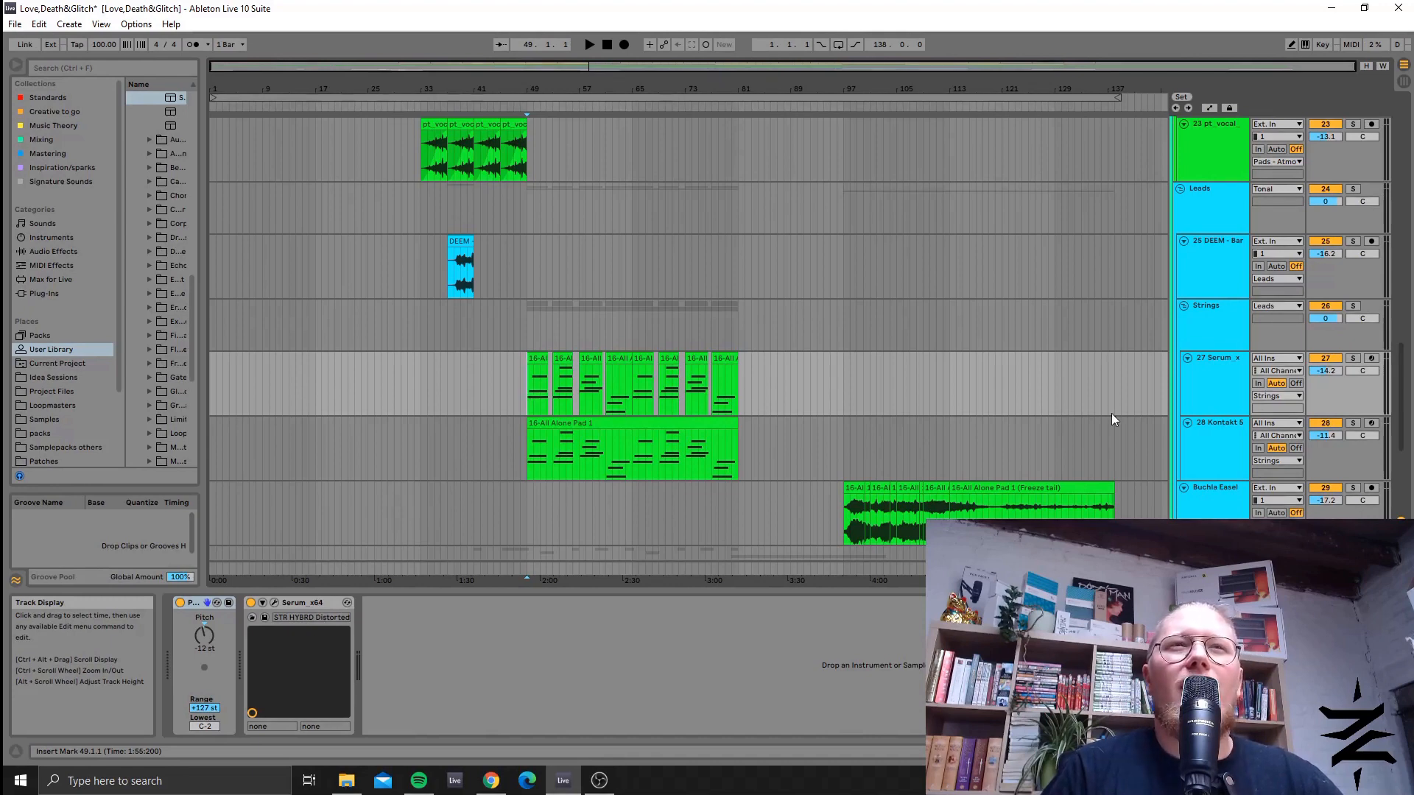
left_click(1205, 389)
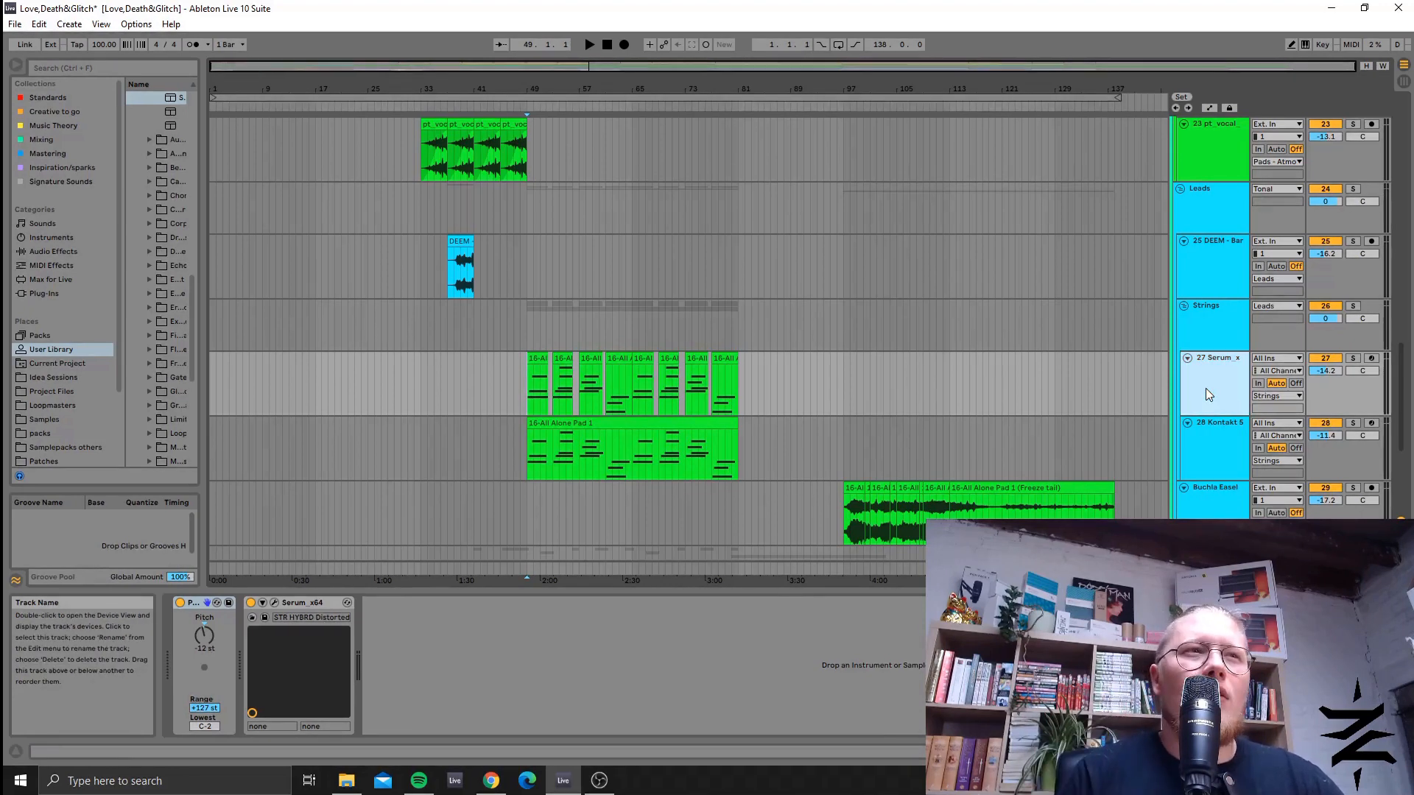
left_click(1201, 459)
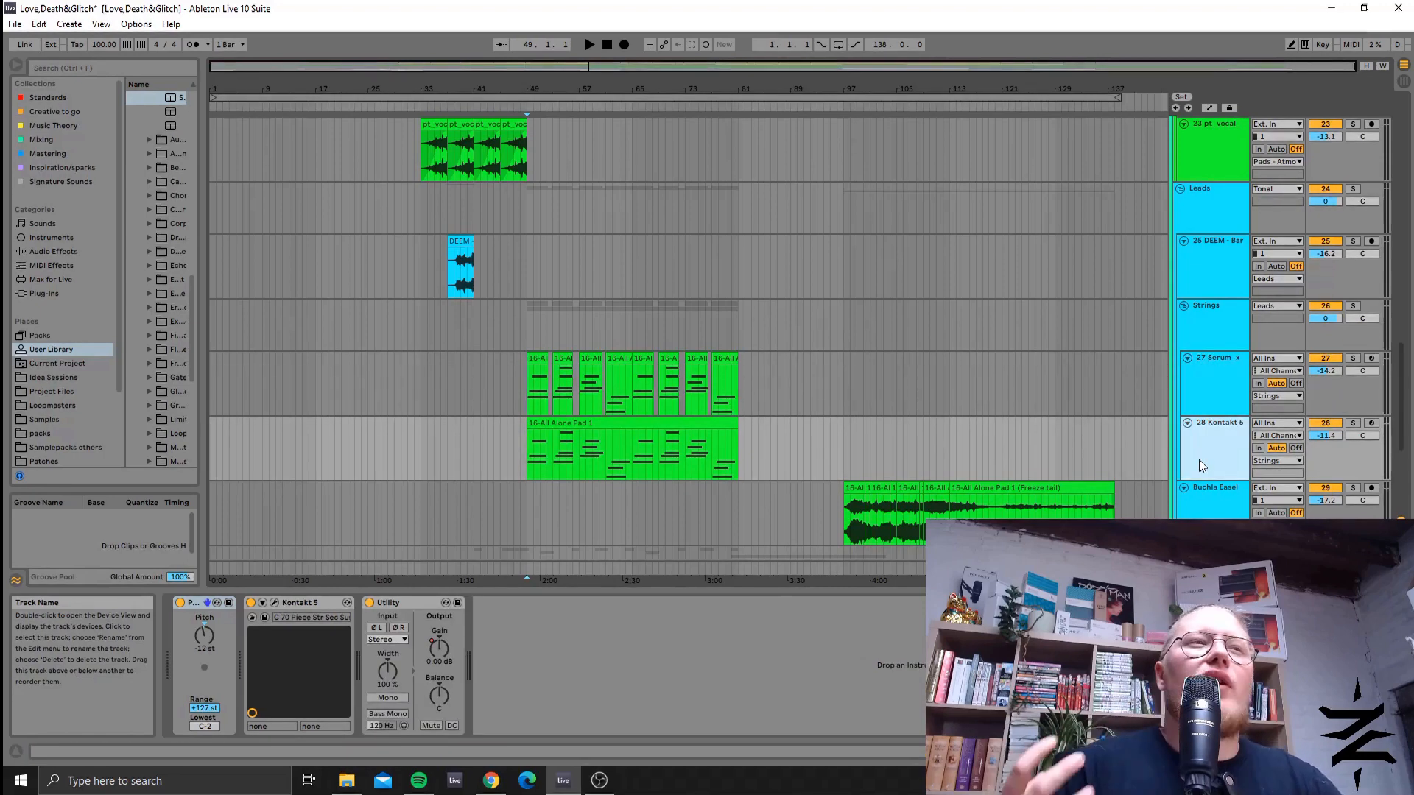
left_click(529, 402)
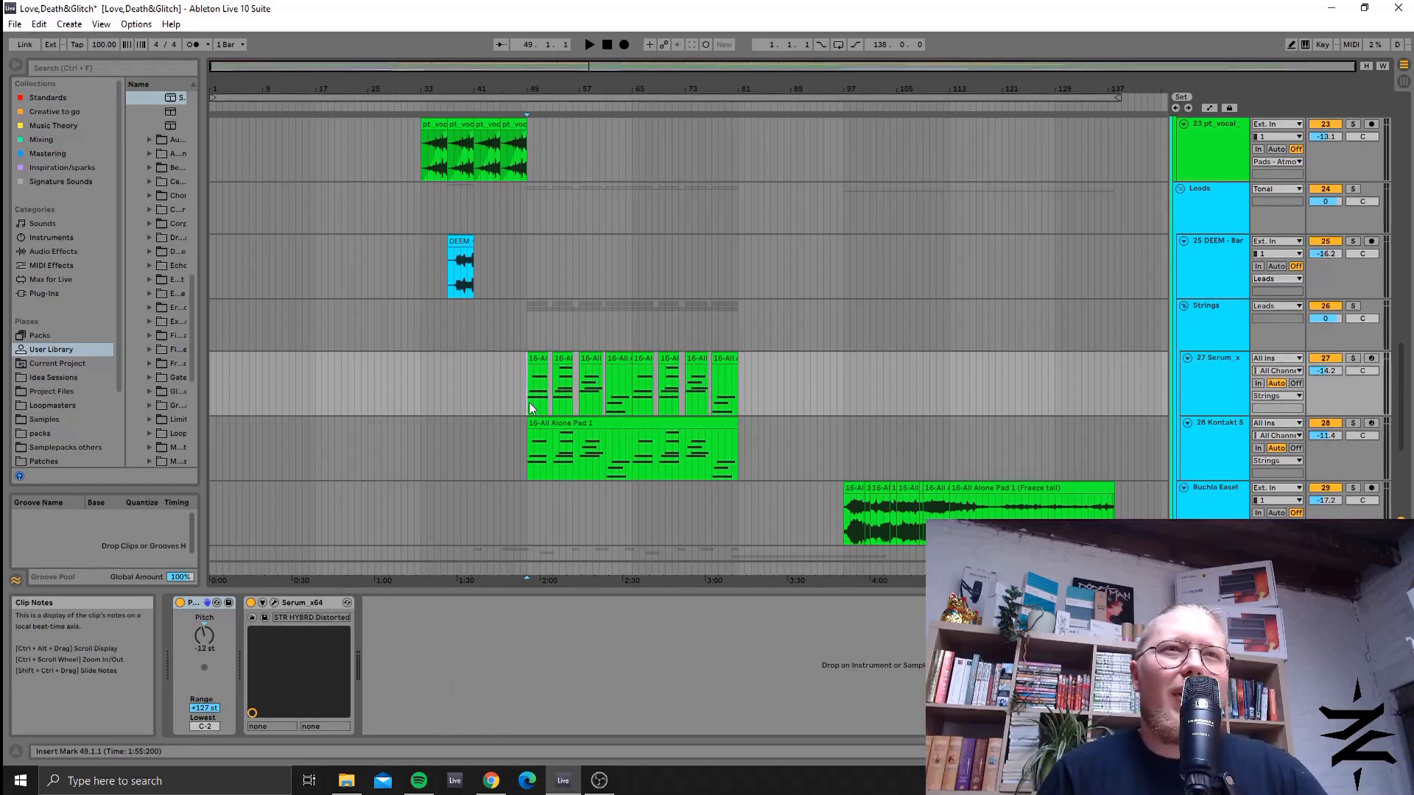
Select the frozen All Alone Pad clips on the Buchla Easel track, and show that track's device chain.
scroll(1031, 217, "down", 3)
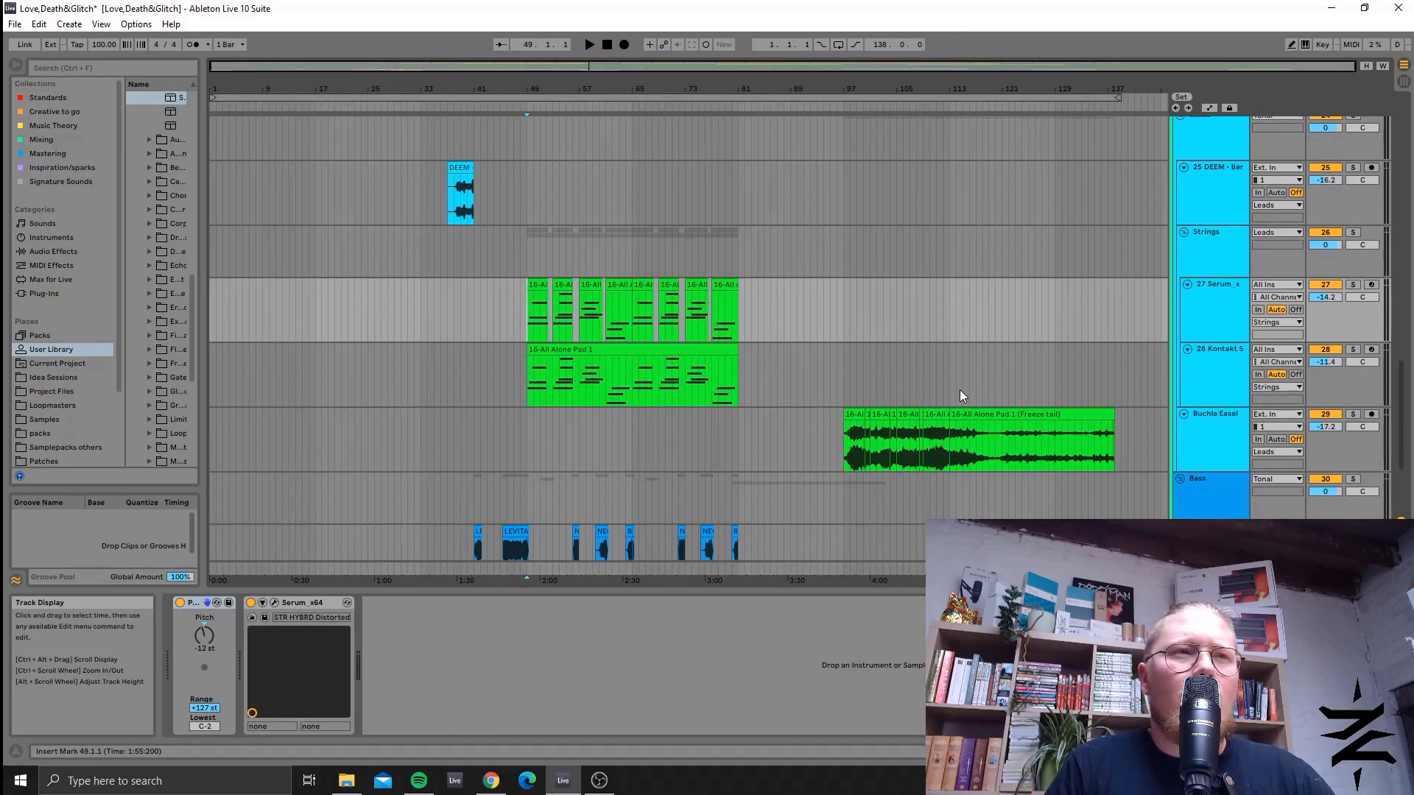
scroll(959, 395, "down", 3)
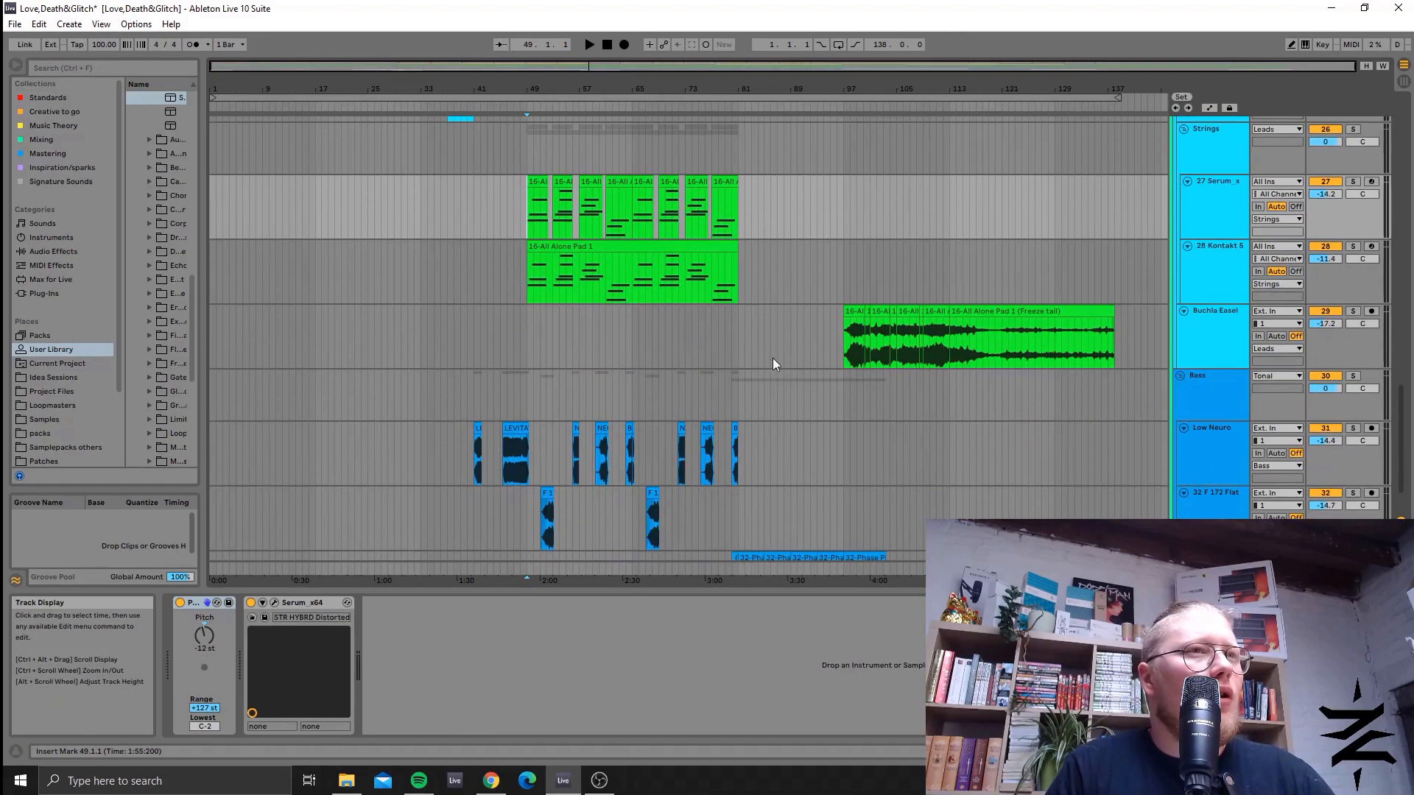
left_click_drag(587, 66, 581, 99)
left_click_drag(452, 212, 689, 296)
left_click_drag(803, 346, 1116, 343)
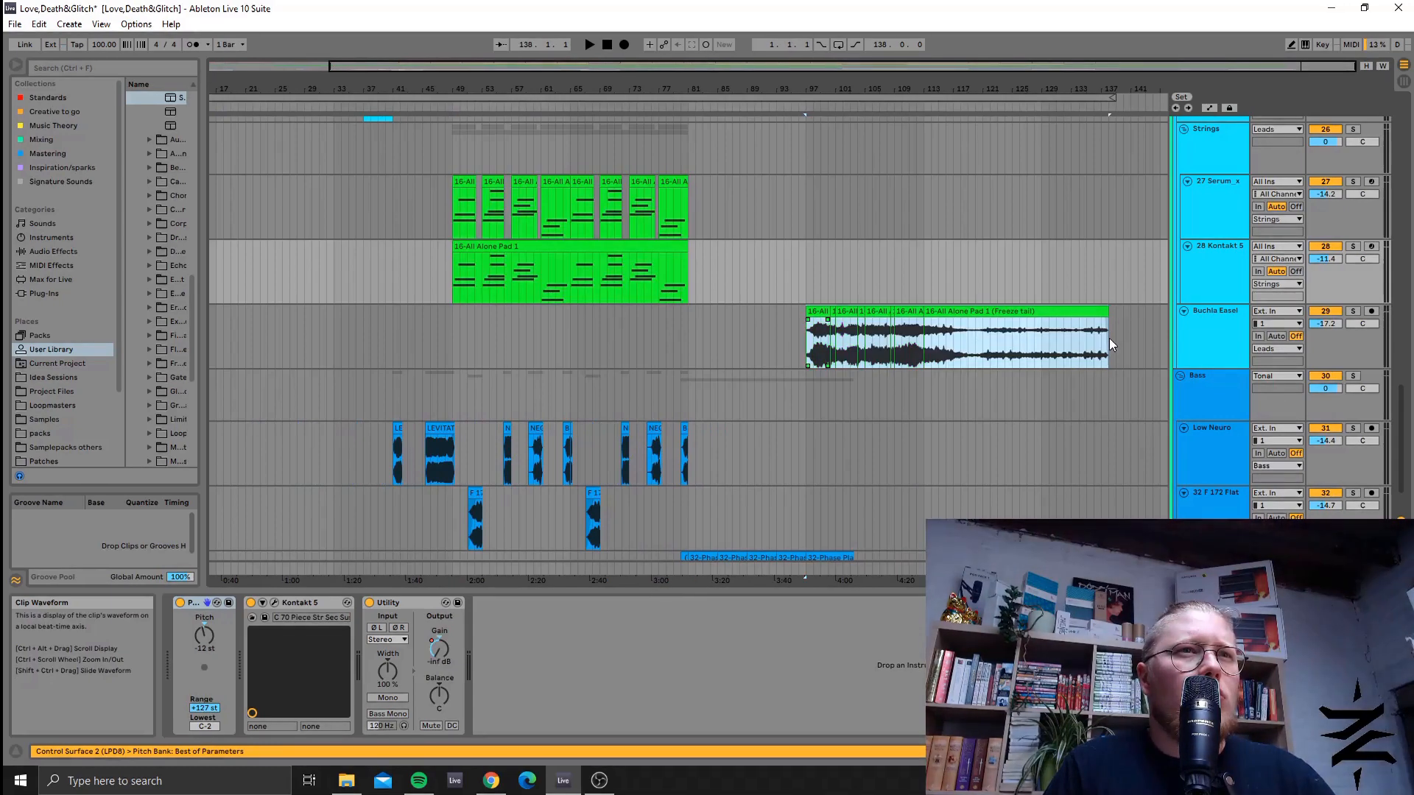
left_click(1175, 324)
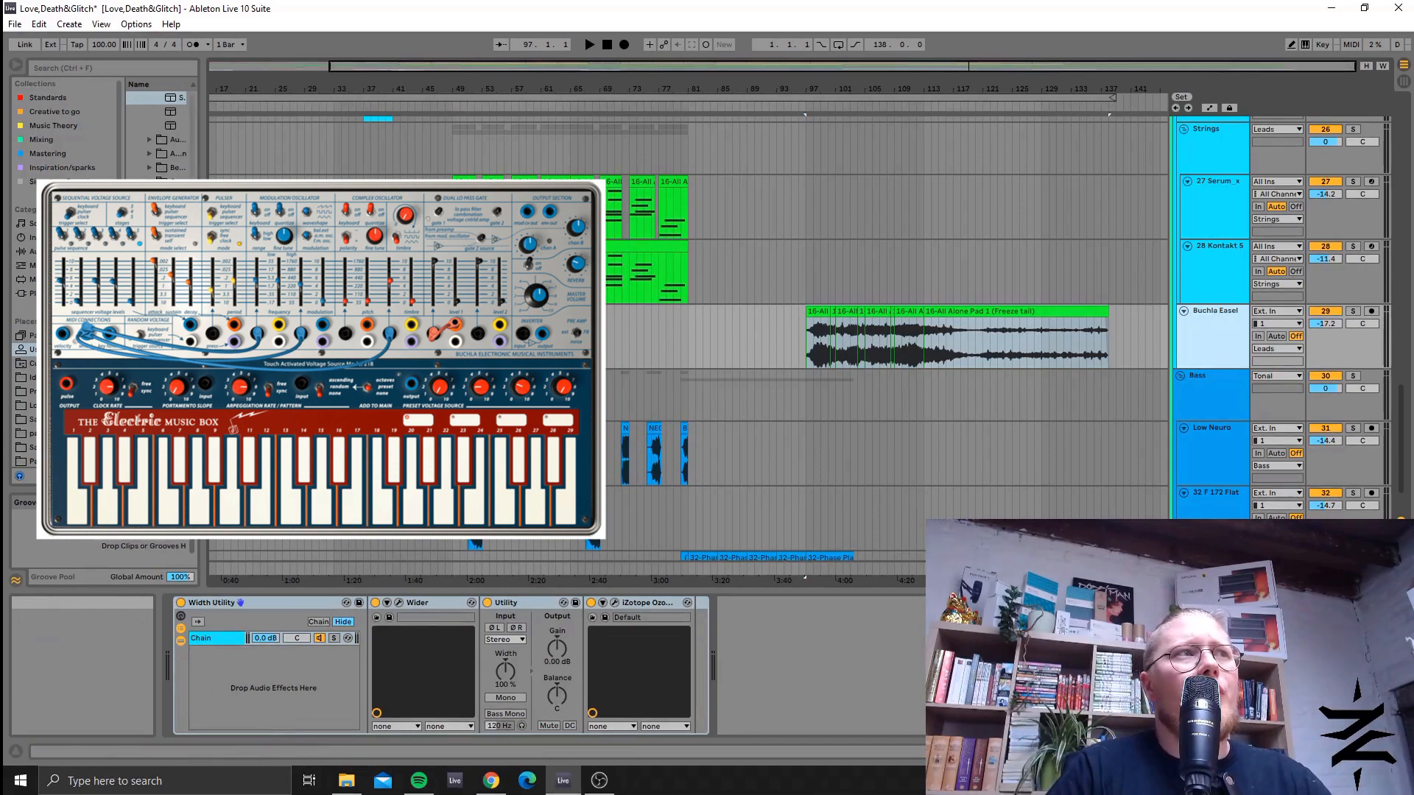
Narrow the browser to widen the arrangement, and select bars 96 to 139 on the Buchla Easel track.
left_click_drag(204, 331, 107, 331)
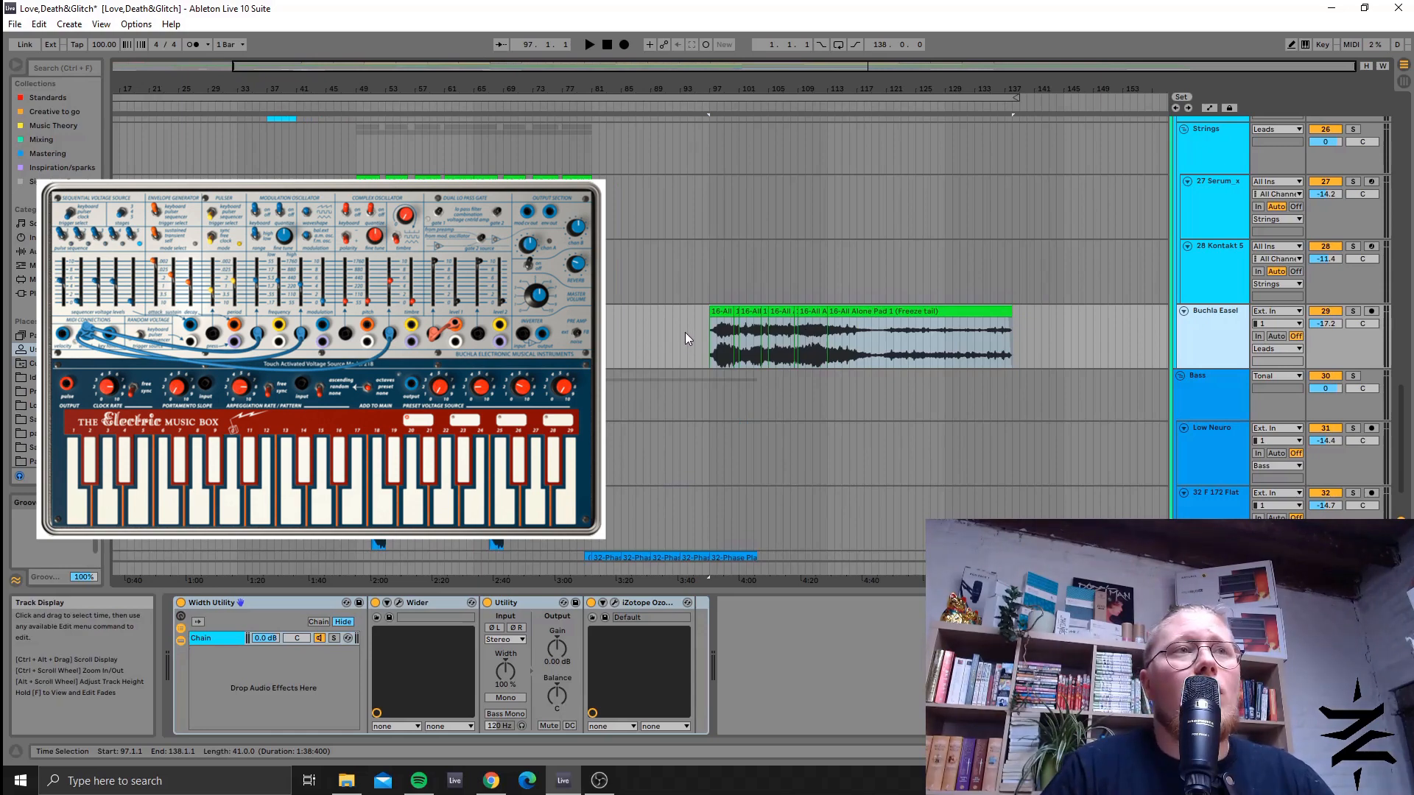
left_click_drag(700, 333, 1025, 331)
left_click_drag(703, 343, 1019, 310)
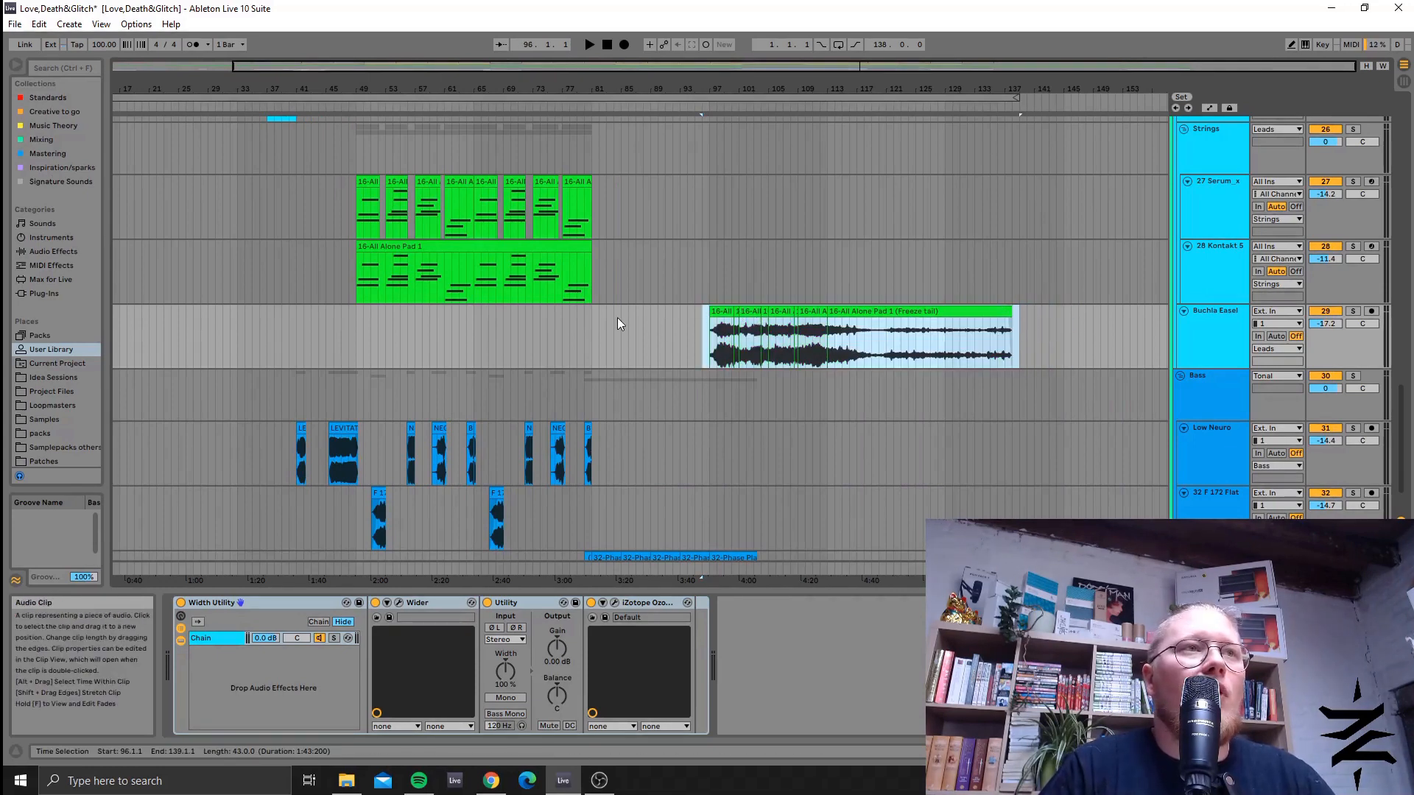
Audition the Buchla Easel track in solo from bar 97, release the solo and stop playback.
scroll(331, 309, "down", 2)
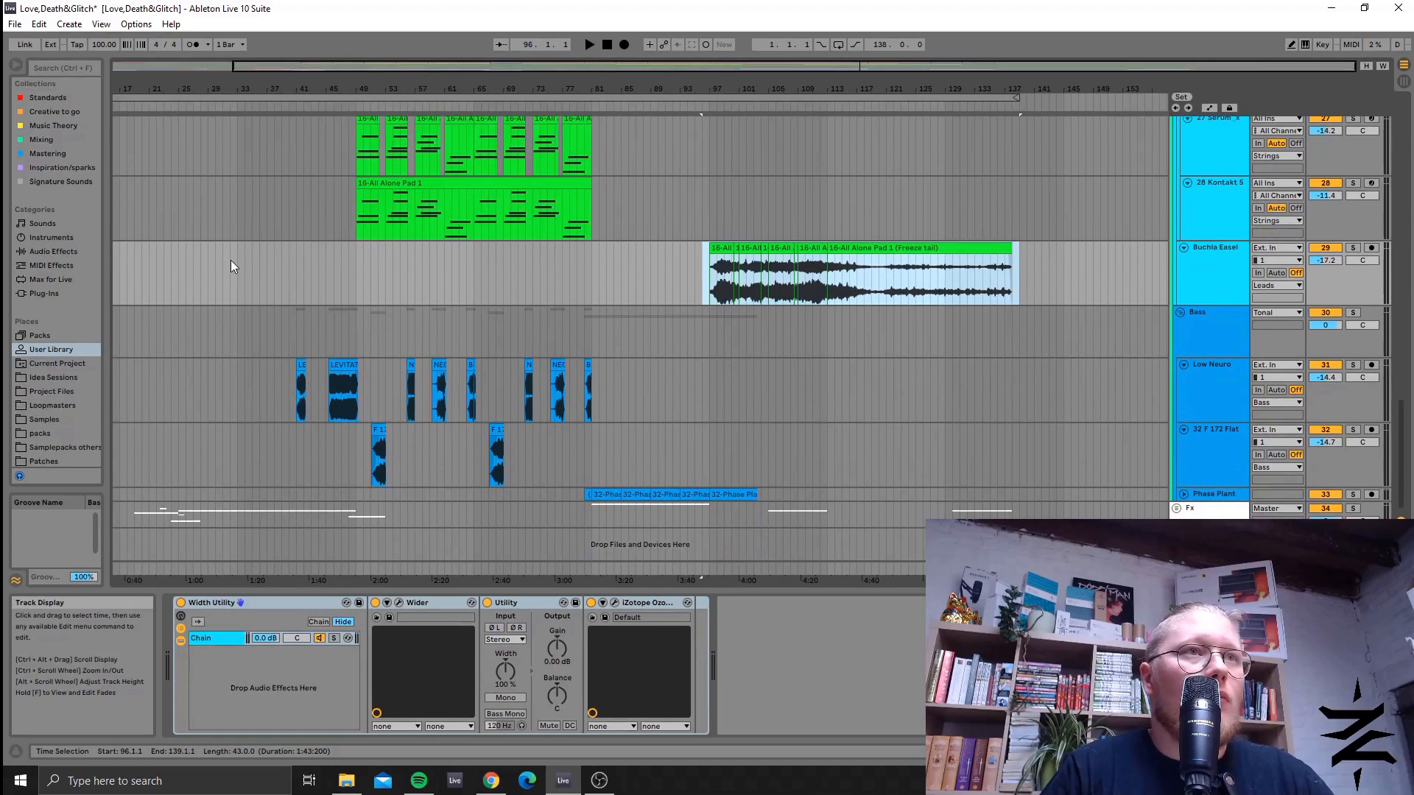
scroll(231, 260, "up", 3)
left_click(711, 394)
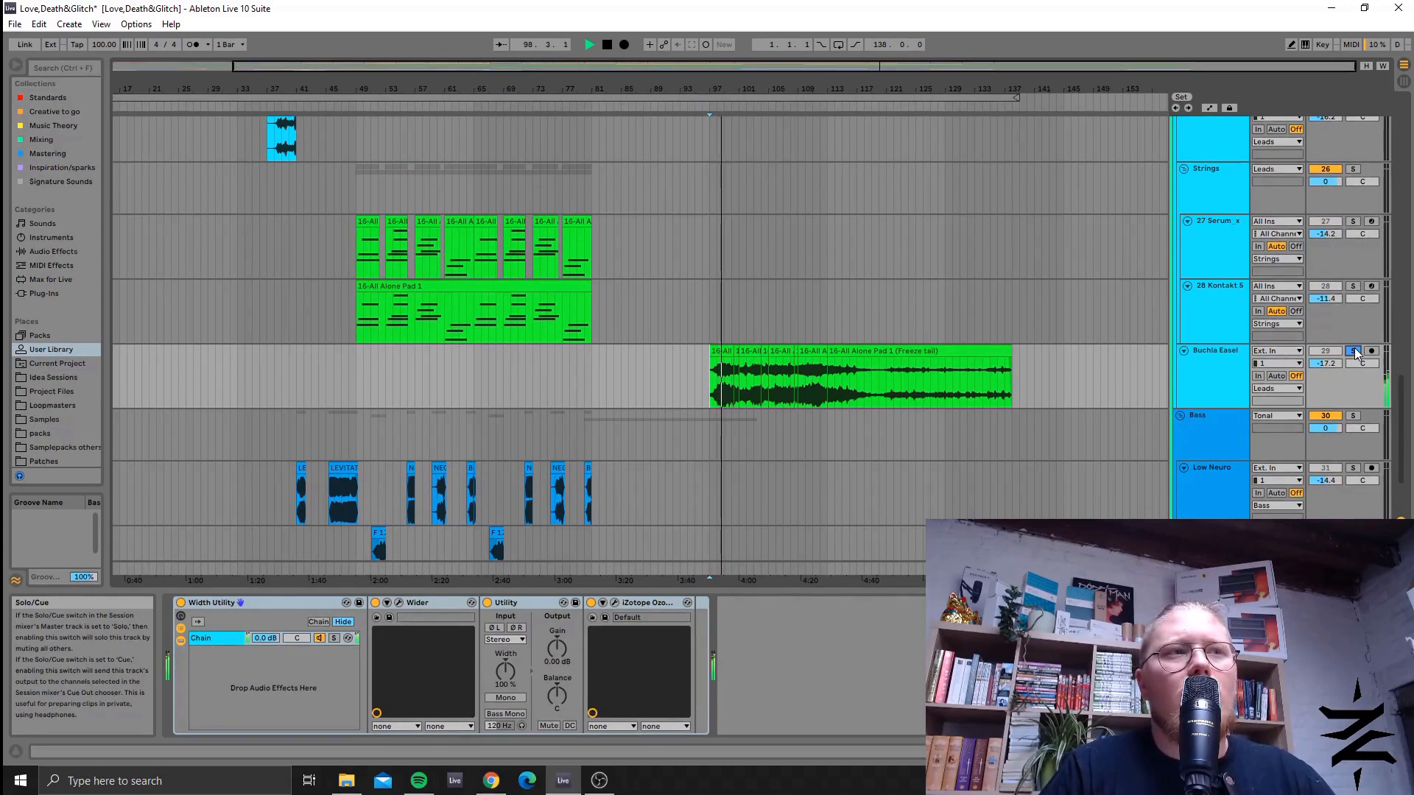
left_click(1354, 351)
key("space")
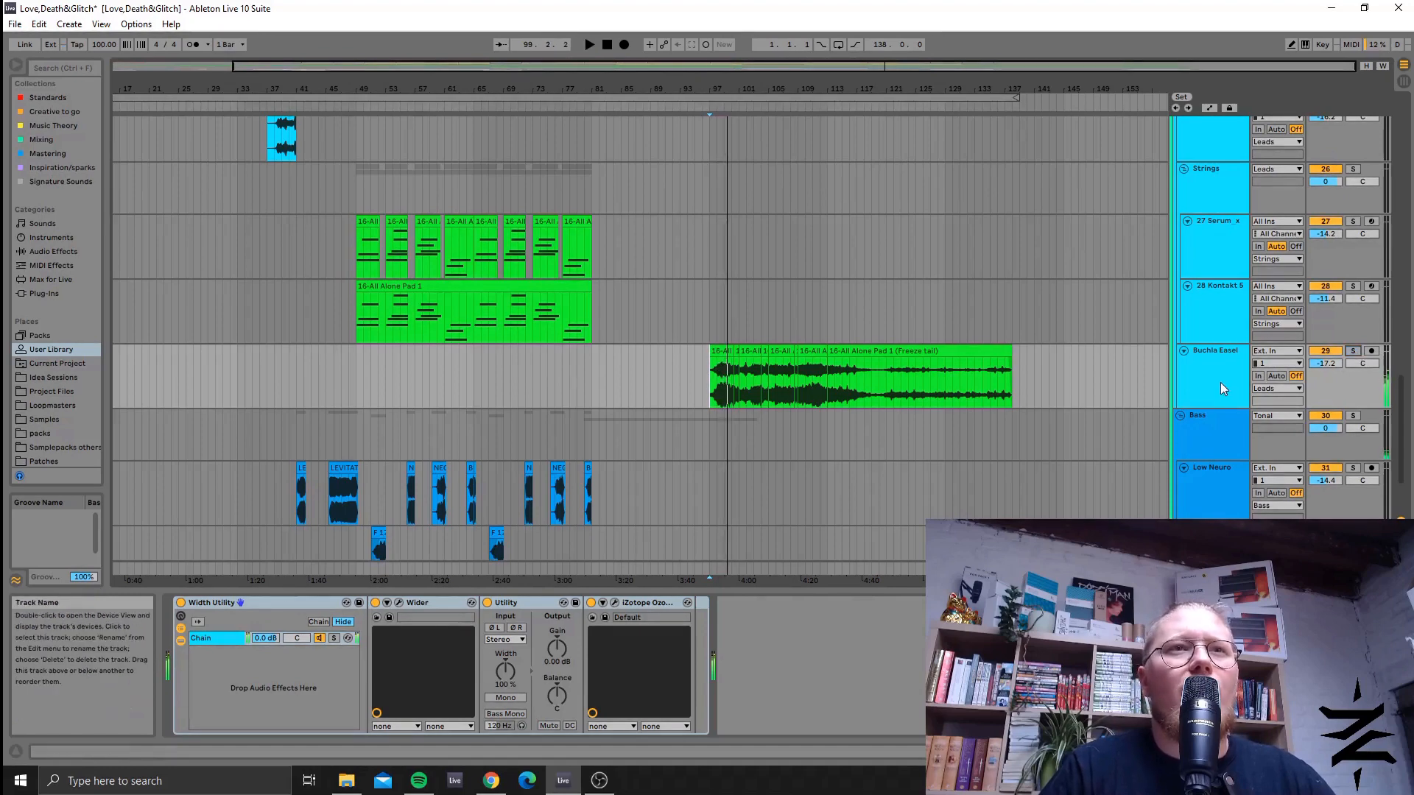
Select bars 96 to 141 on the Buchla Easel track, and survey the whole arrangement down to the Bass group.
left_click_drag(704, 399, 1032, 403)
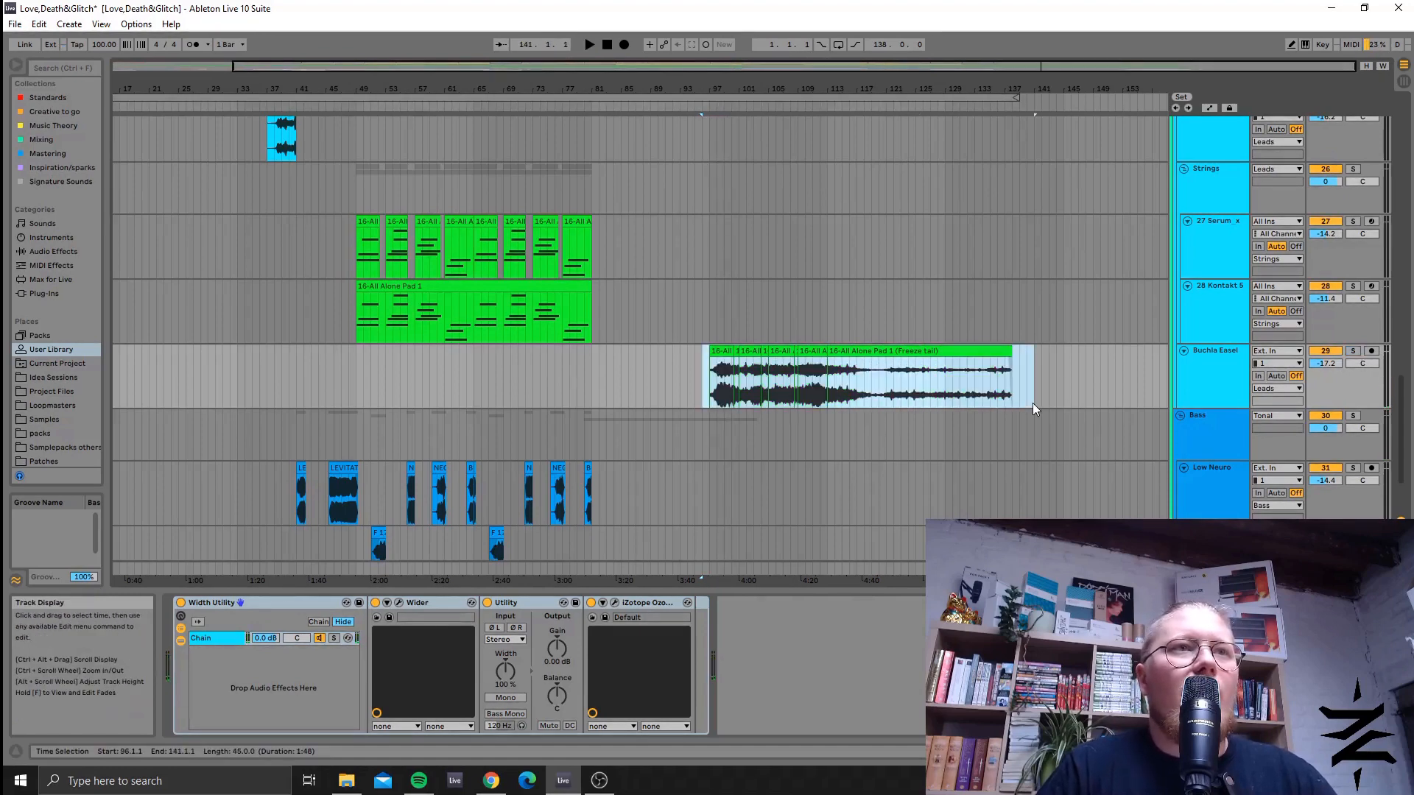
scroll(433, 450, "down", 3)
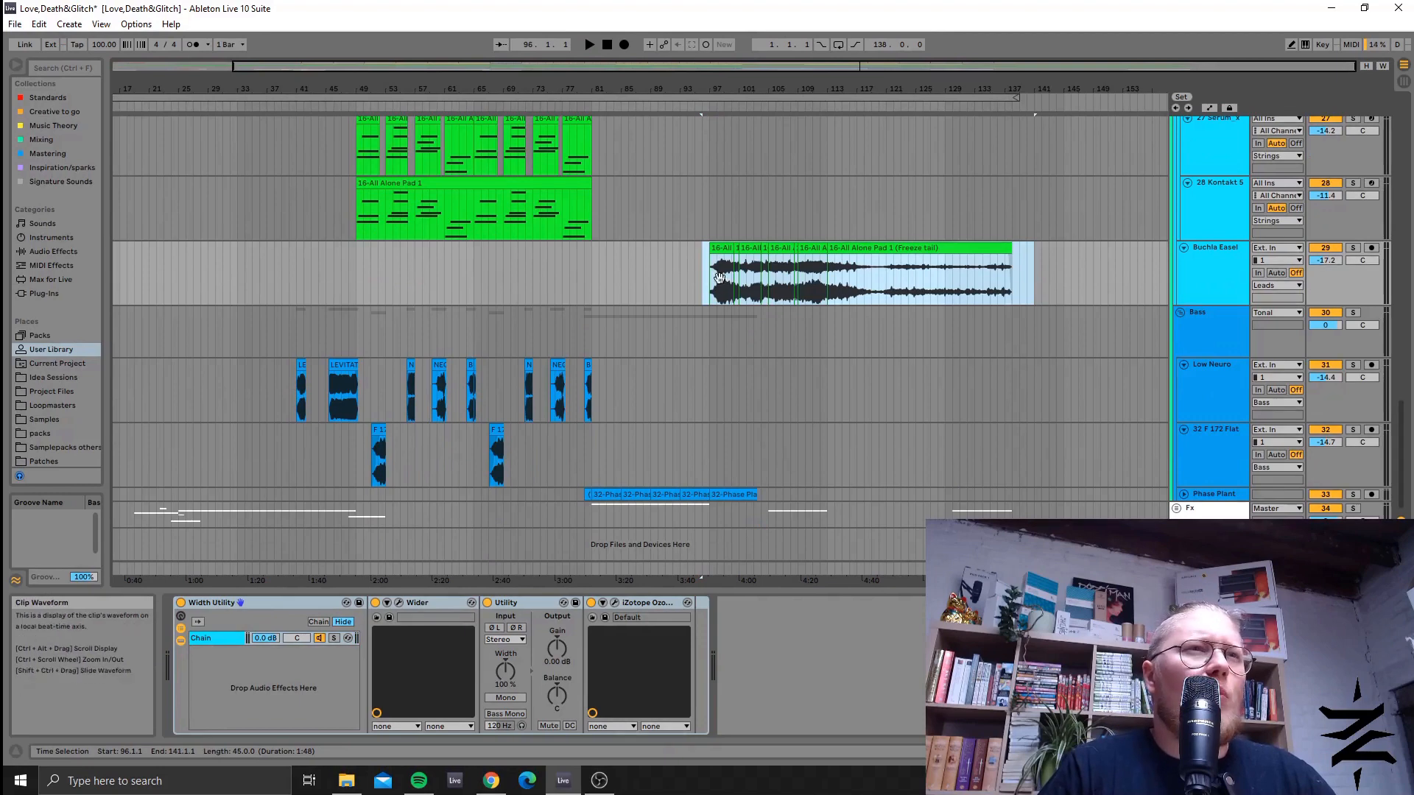
scroll(604, 413, "up", 3)
scroll(782, 377, "down", 3)
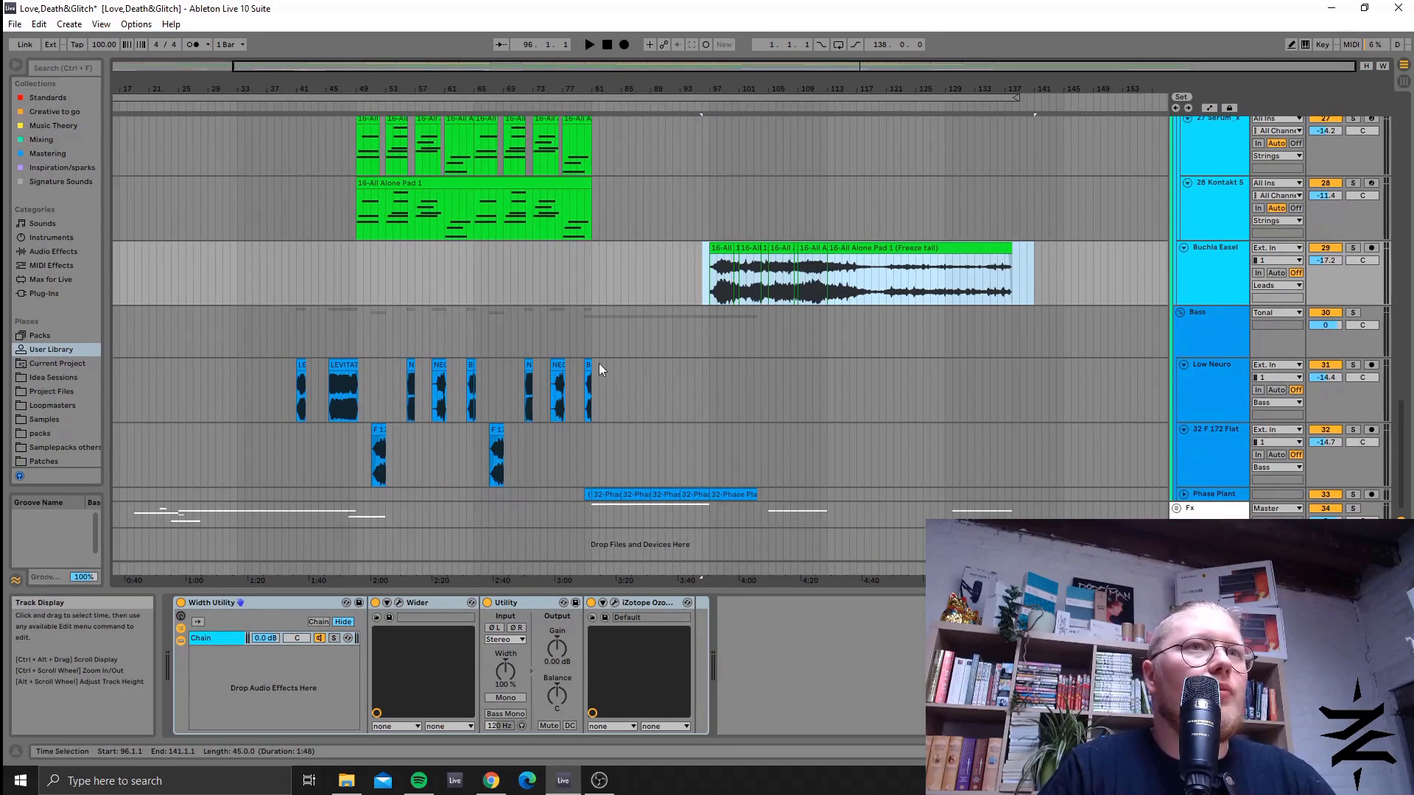
left_click(1187, 319)
mouse_move(414, 67)
left_mouse_down()
mouse_move(421, 92)
mouse_move(421, 67)
left_mouse_up()
scroll(832, 359, "up", 6)
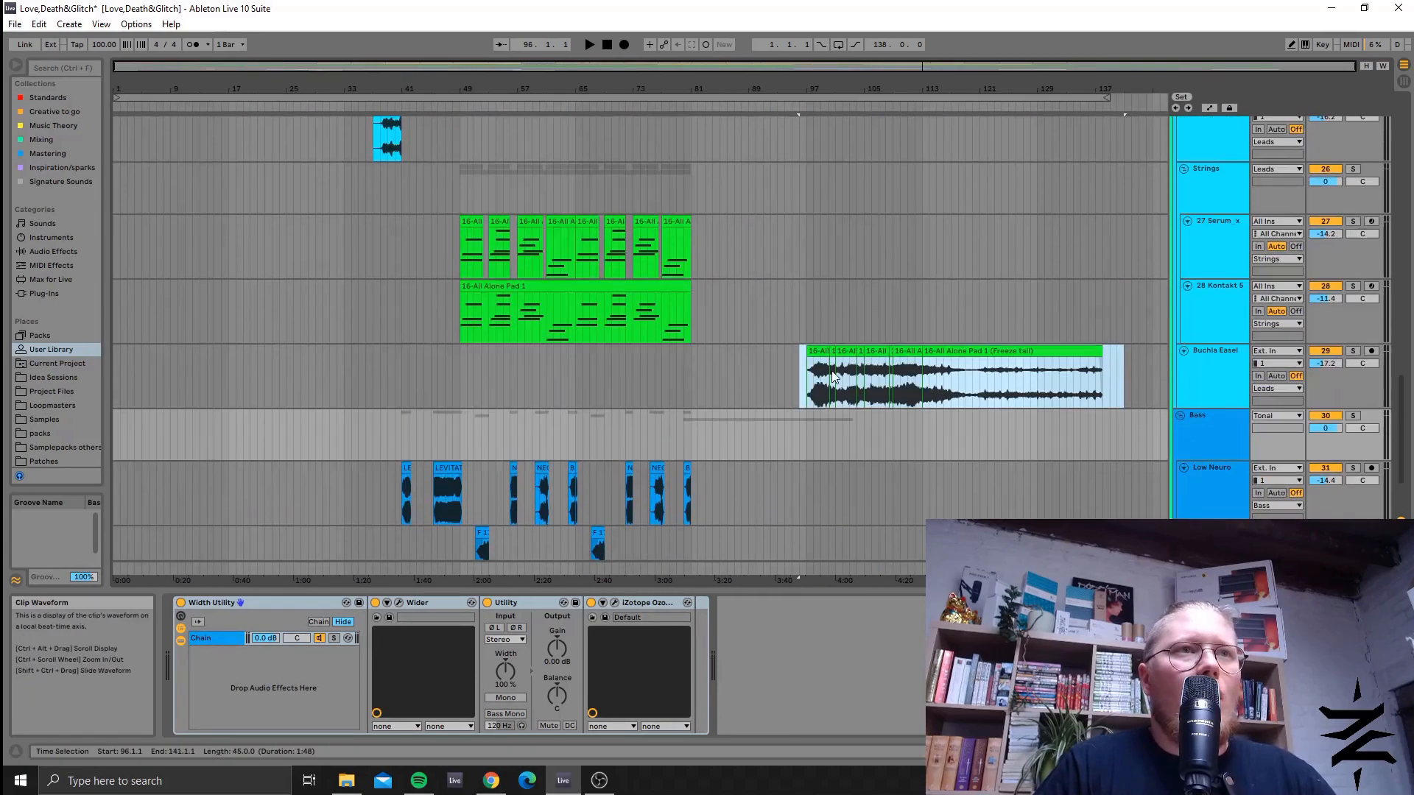
scroll(813, 334, "down", 5)
scroll(799, 329, "down", 1)
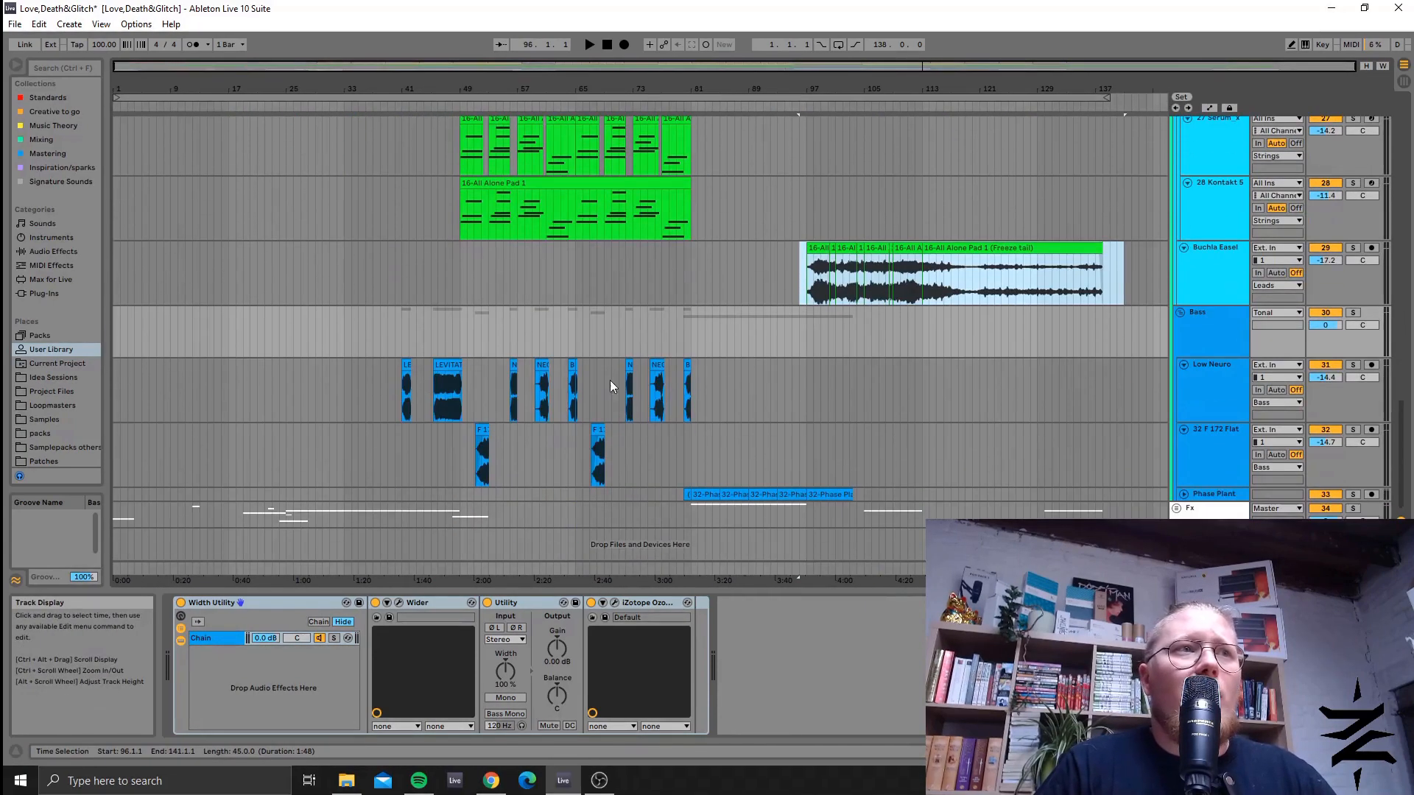
Select bars 34 to 81 across the Low Neuro and F 172 Flat bass tracks, and highlight the Auto Filter in the Low Neuro chain.
left_click_drag(387, 386, 351, 376)
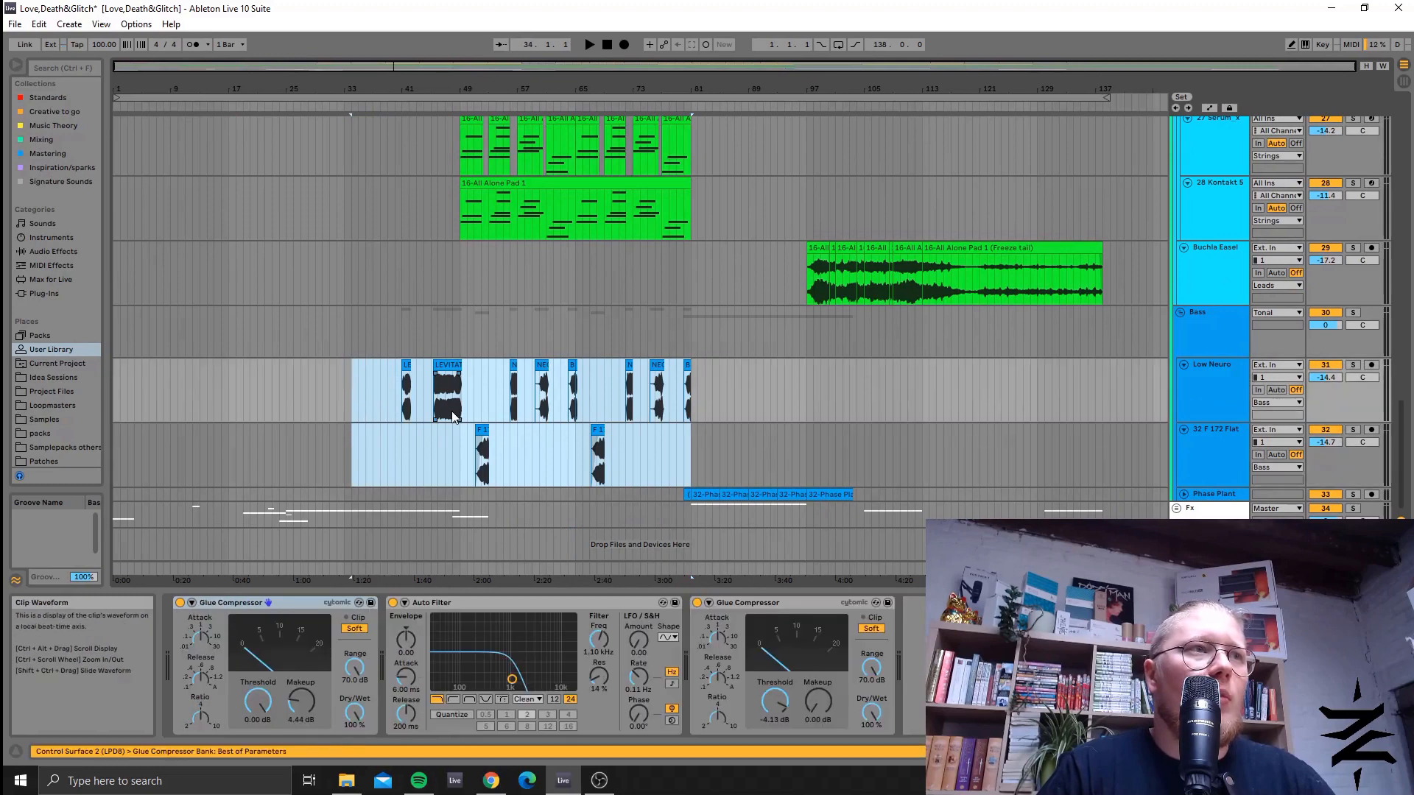
left_click(449, 604)
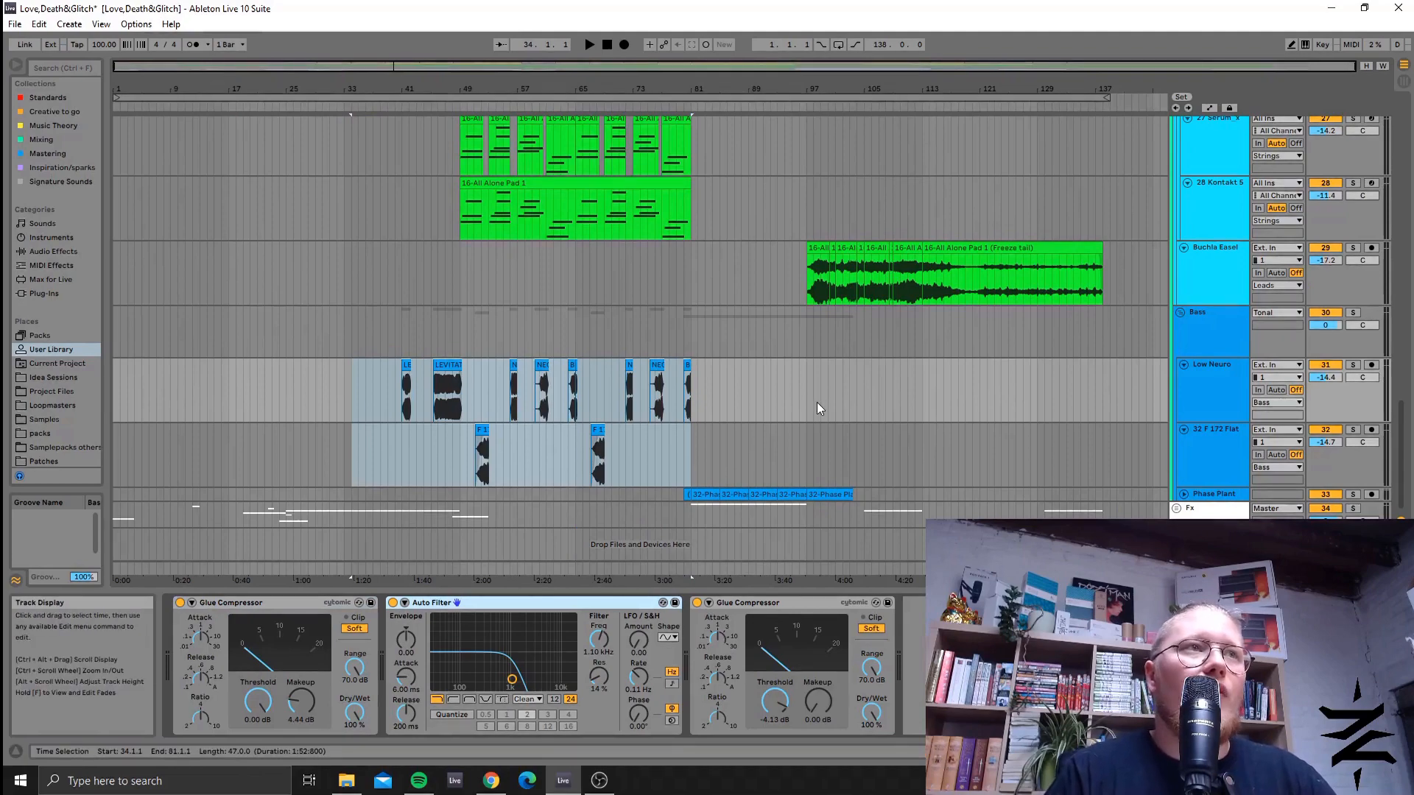
scroll(670, 456, "up", 10)
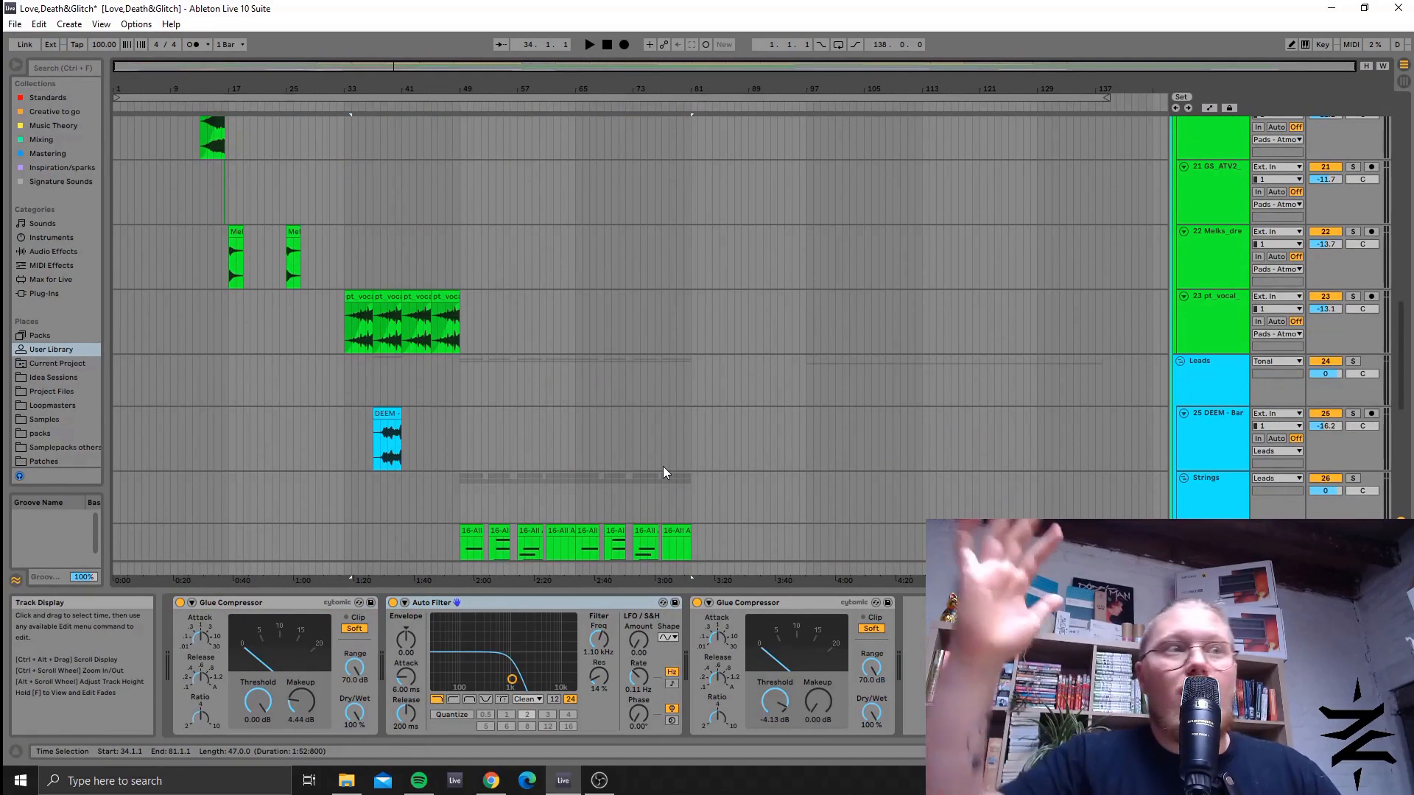
scroll(663, 466, "down", 10)
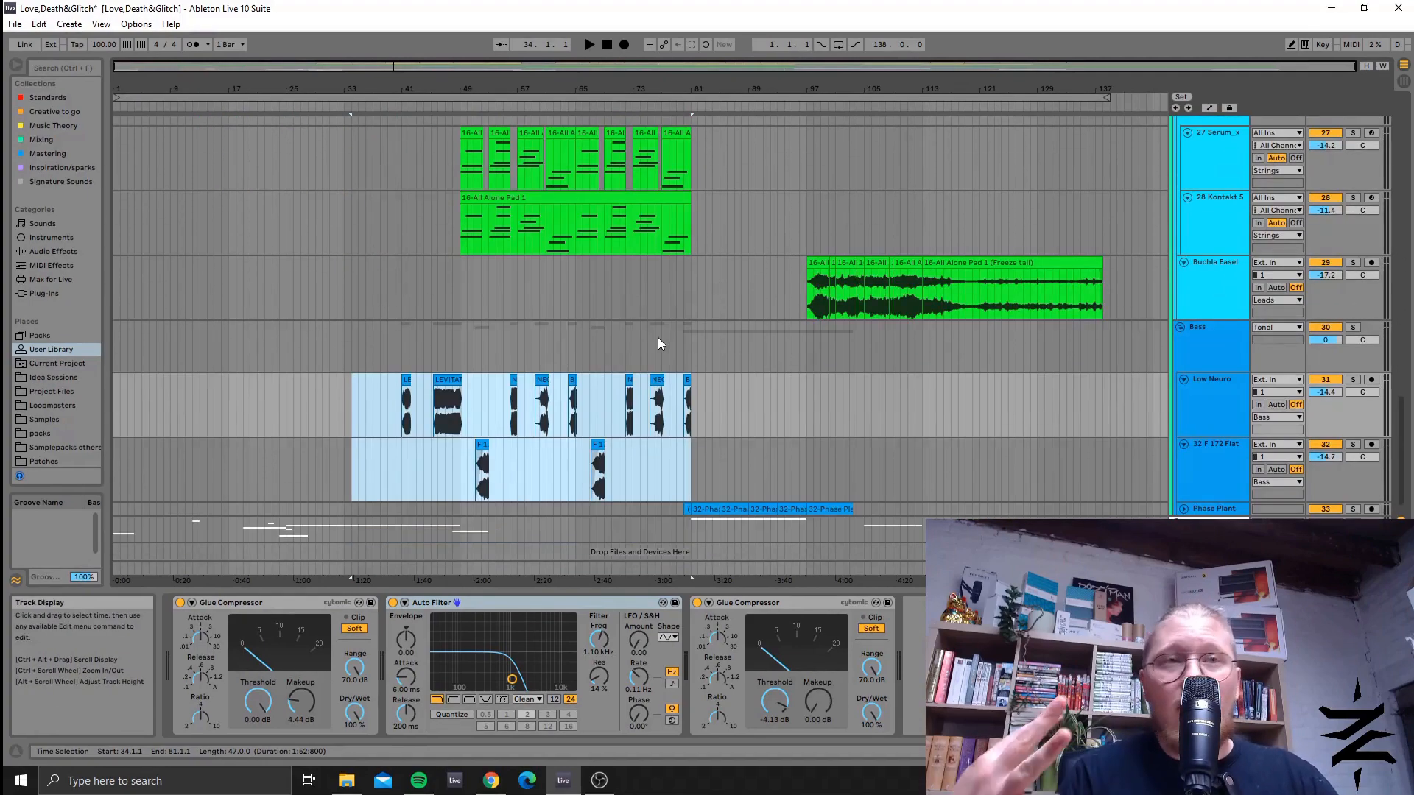
scroll(764, 387, "down", 1)
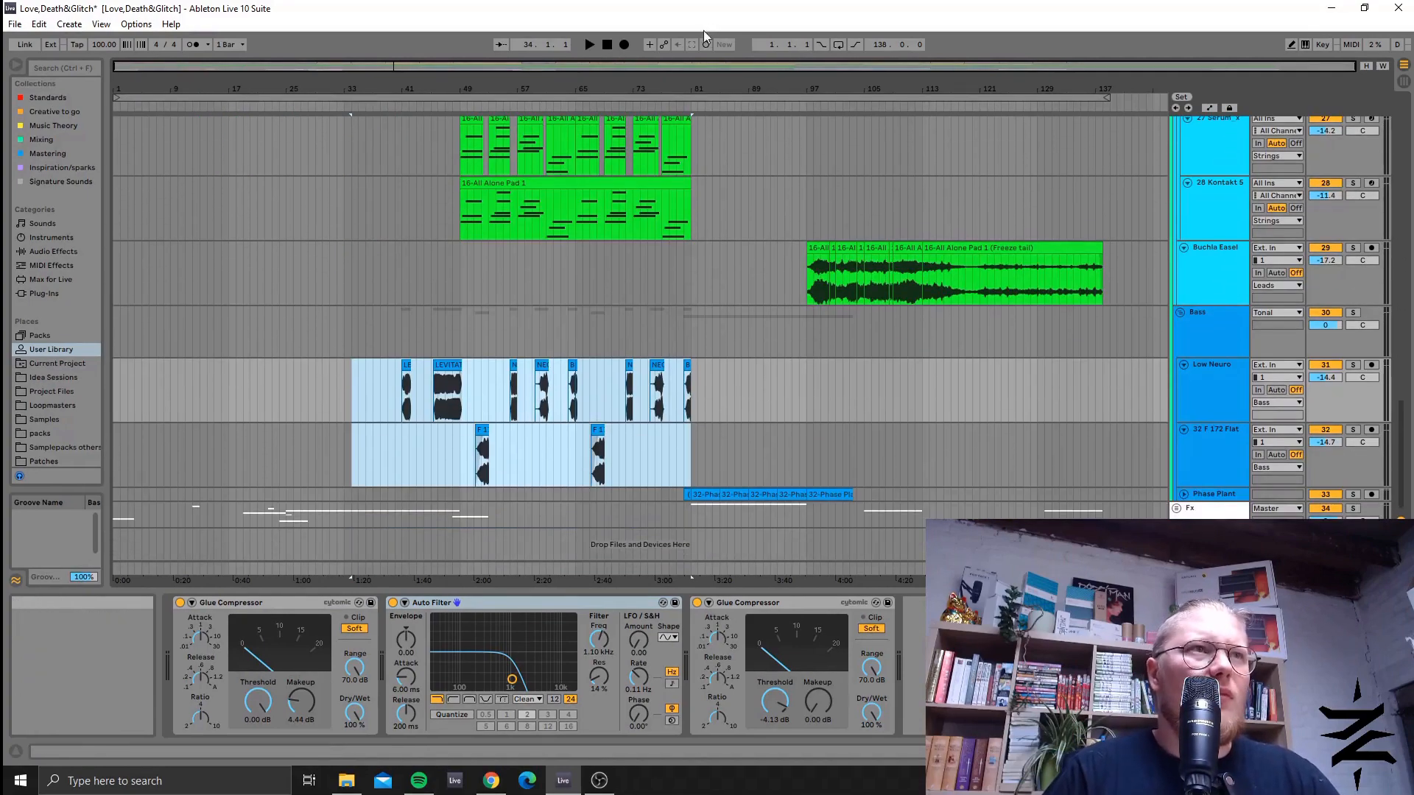
Unfold the Phase Plant bass track, audition it in solo from bar 81, stop playback, and show its device chain.
left_click_drag(631, 66, 661, 68)
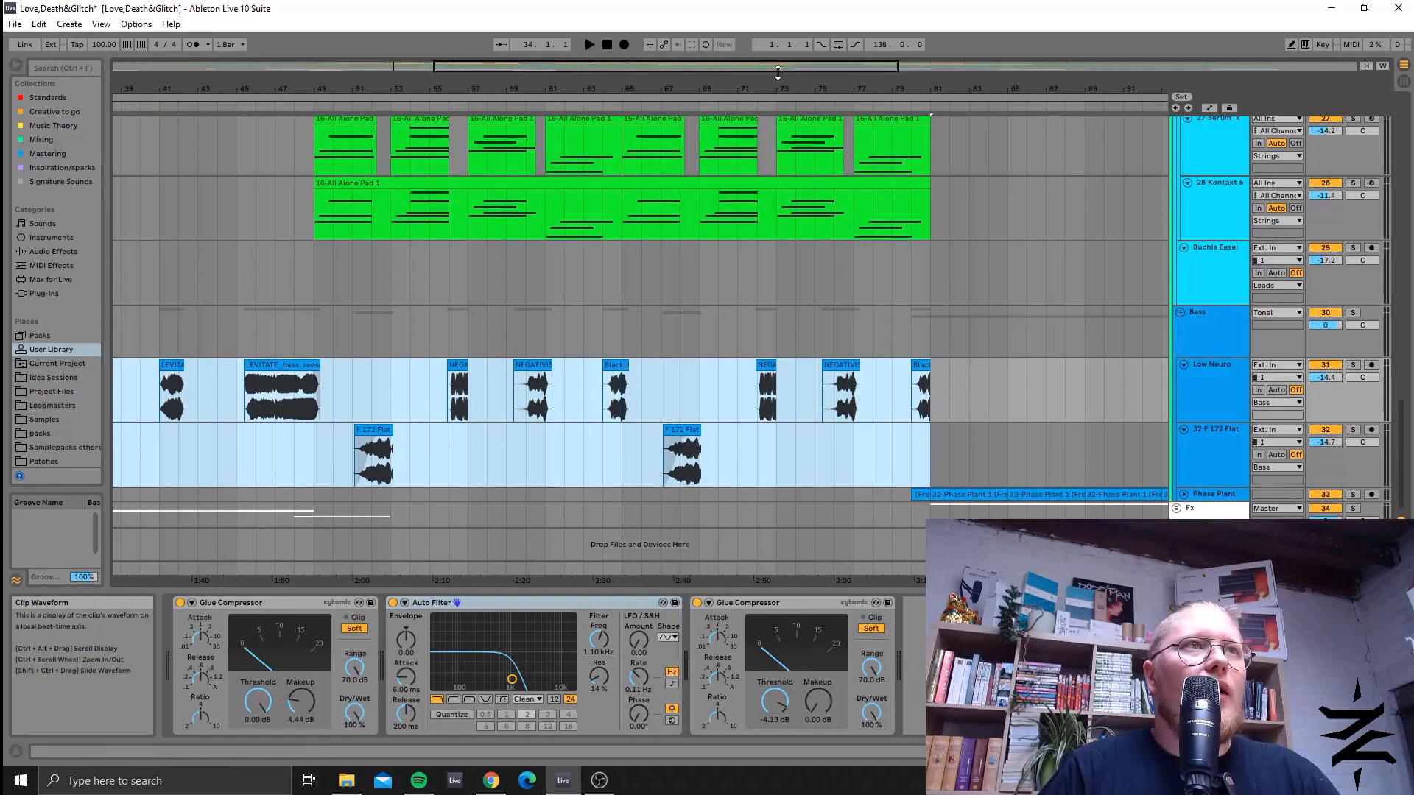
left_click_drag(778, 71, 939, 71)
left_click(558, 474)
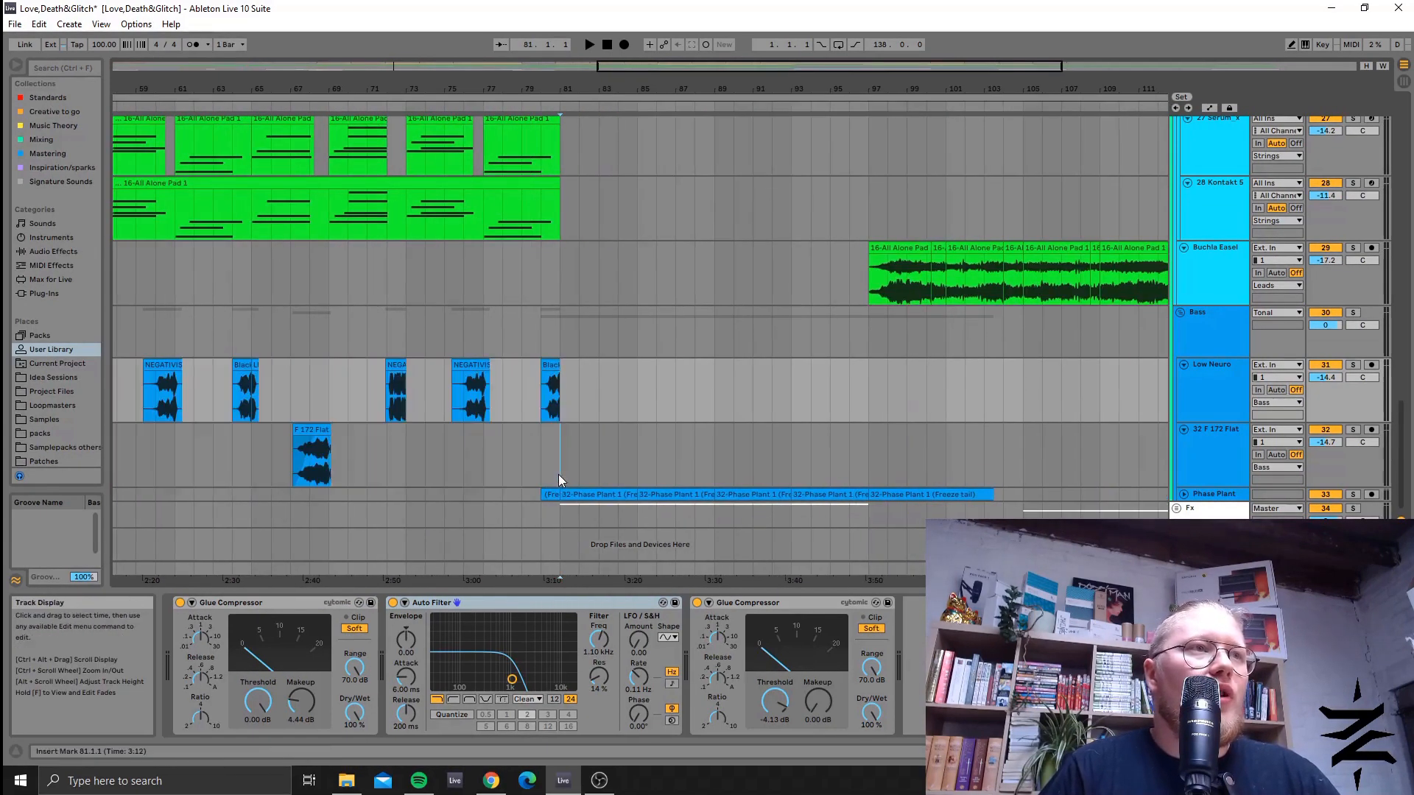
left_click(1354, 494)
key("space")
left_click(1184, 494)
scroll(1163, 471, "down", 2)
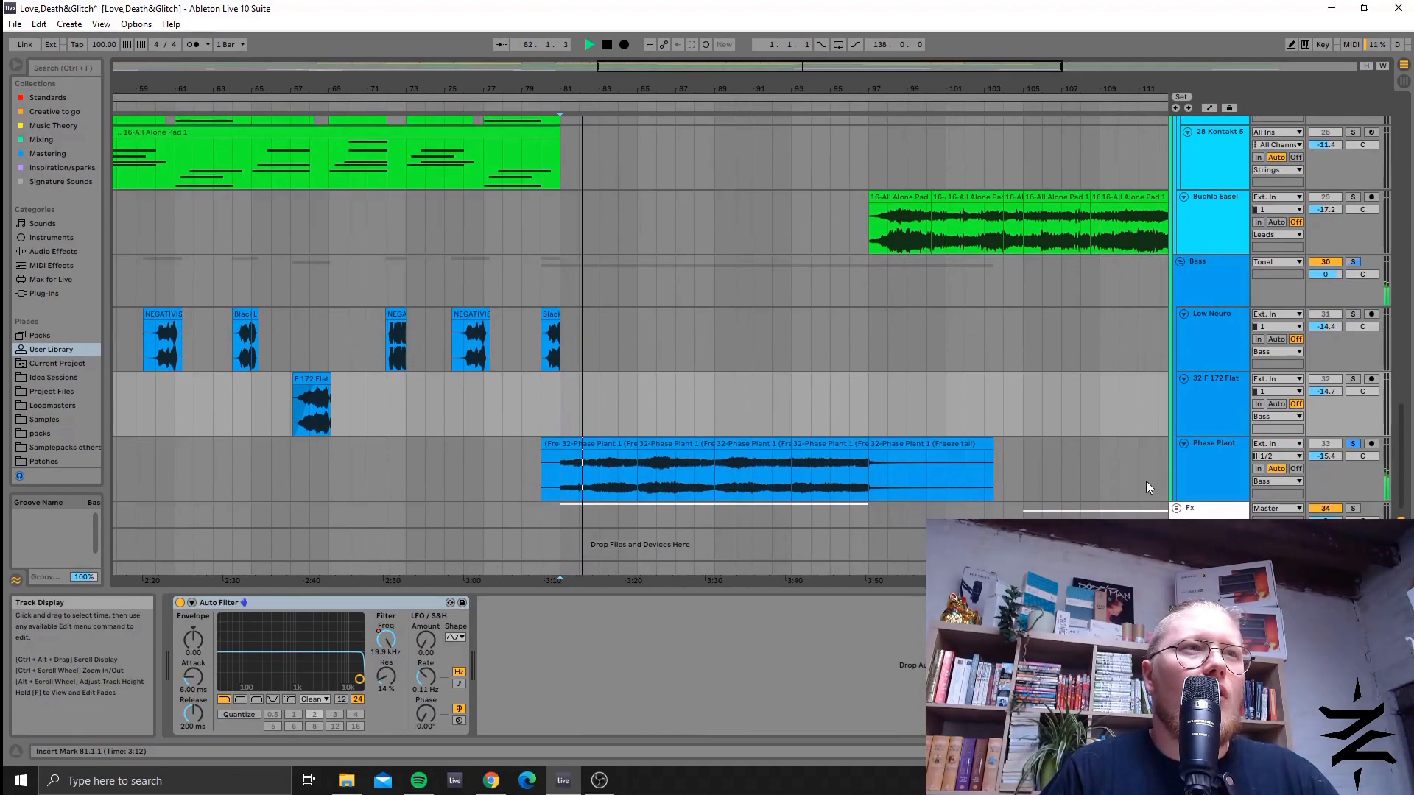
left_click(1353, 444)
key("space")
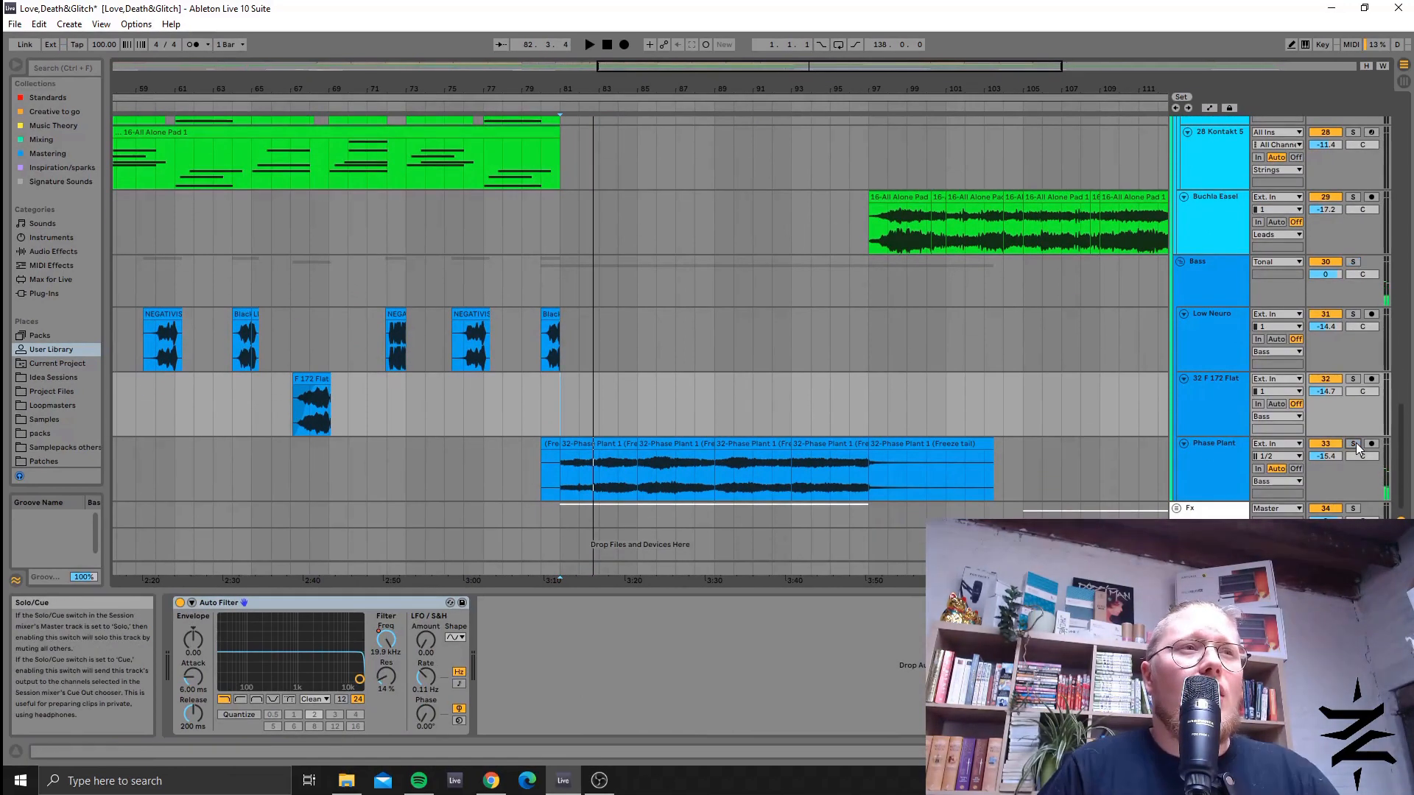
left_click(568, 476)
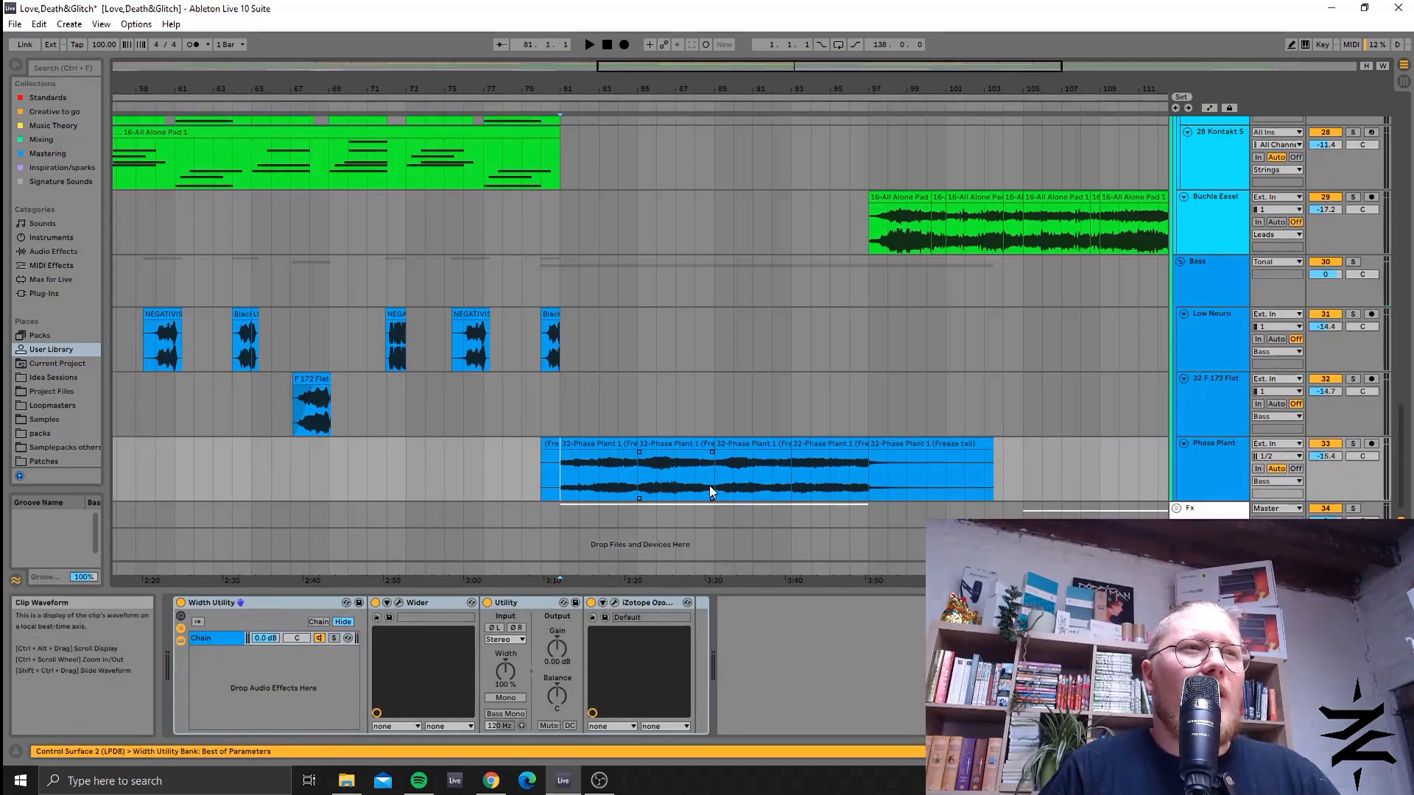
Select bars 81 to 97 on the Phase Plant bass track, and examine the Phase Plant synth window.
left_click_drag(860, 470, 558, 478)
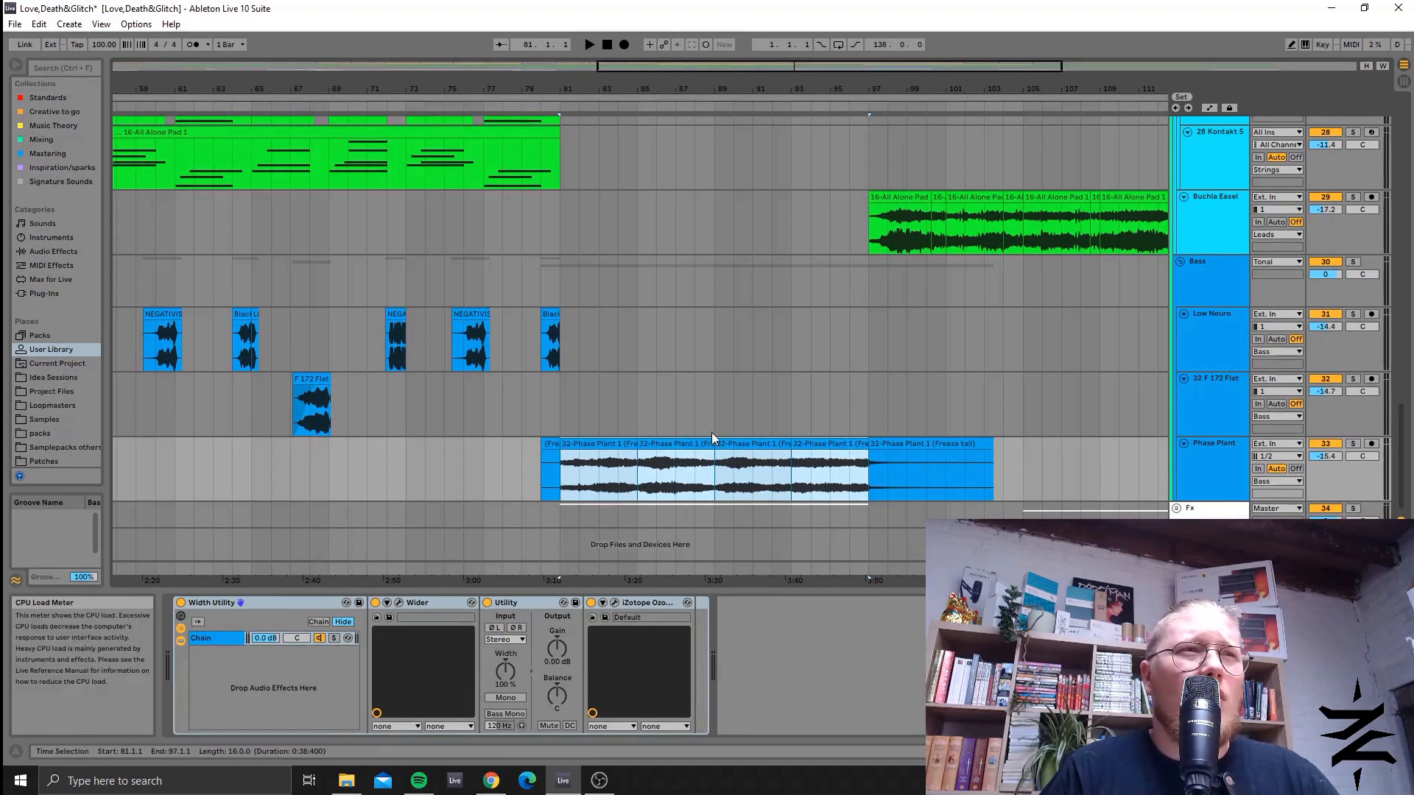
left_click_drag(557, 472, 758, 472)
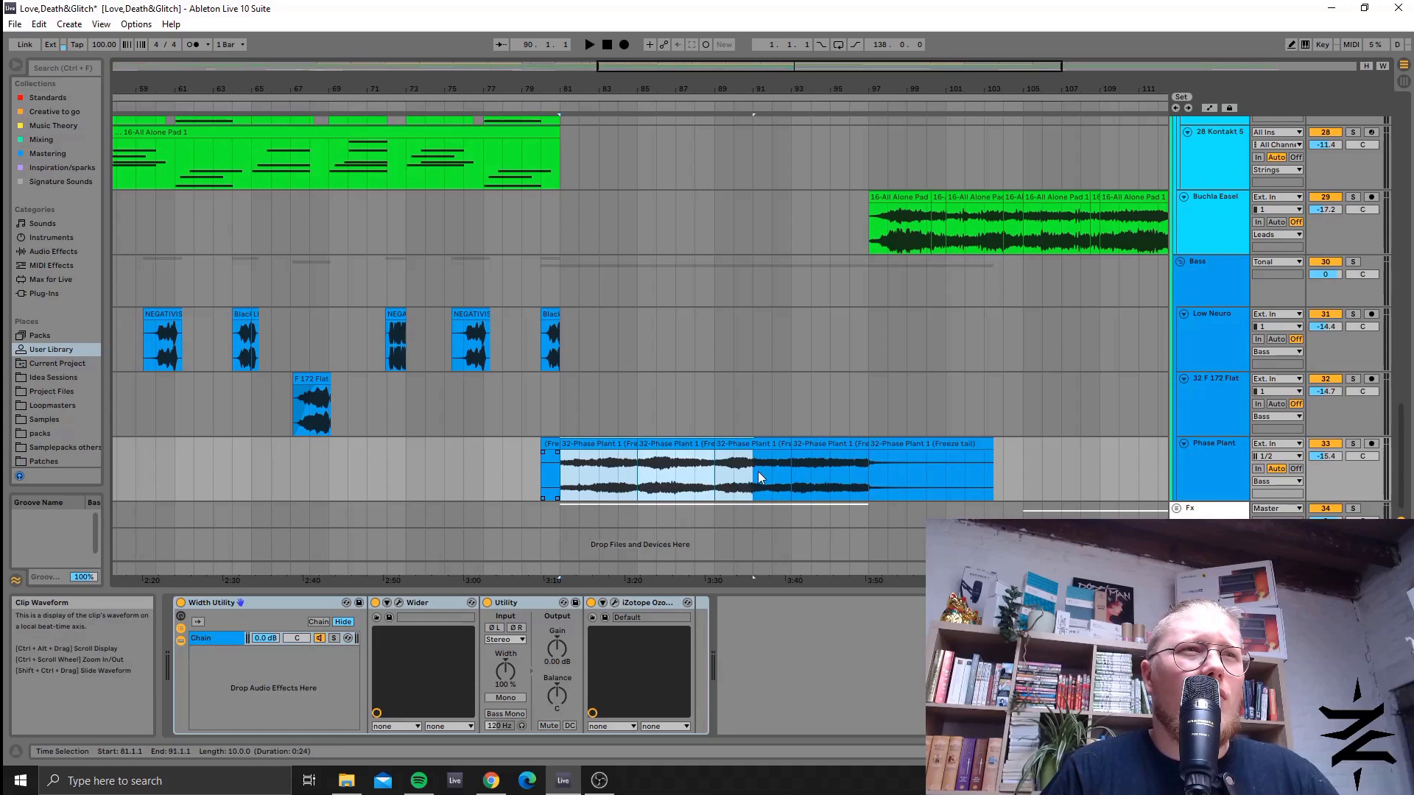
left_click_drag(872, 467, 872, 467)
left_click(555, 471)
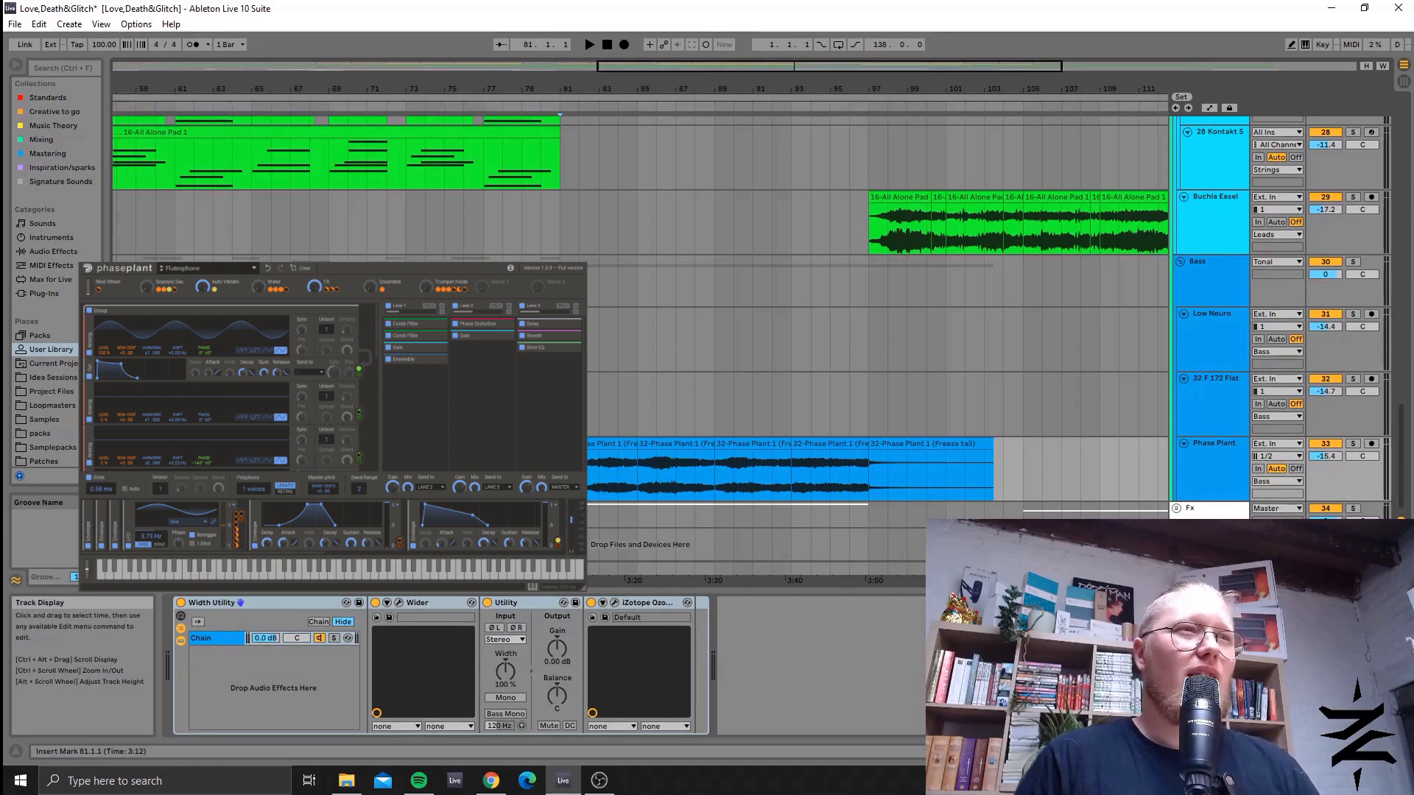
mouse_move(593, 475)
left_mouse_down()
mouse_move(890, 467)
mouse_move(855, 525)
mouse_move(872, 487)
mouse_move(595, 478)
left_mouse_up()
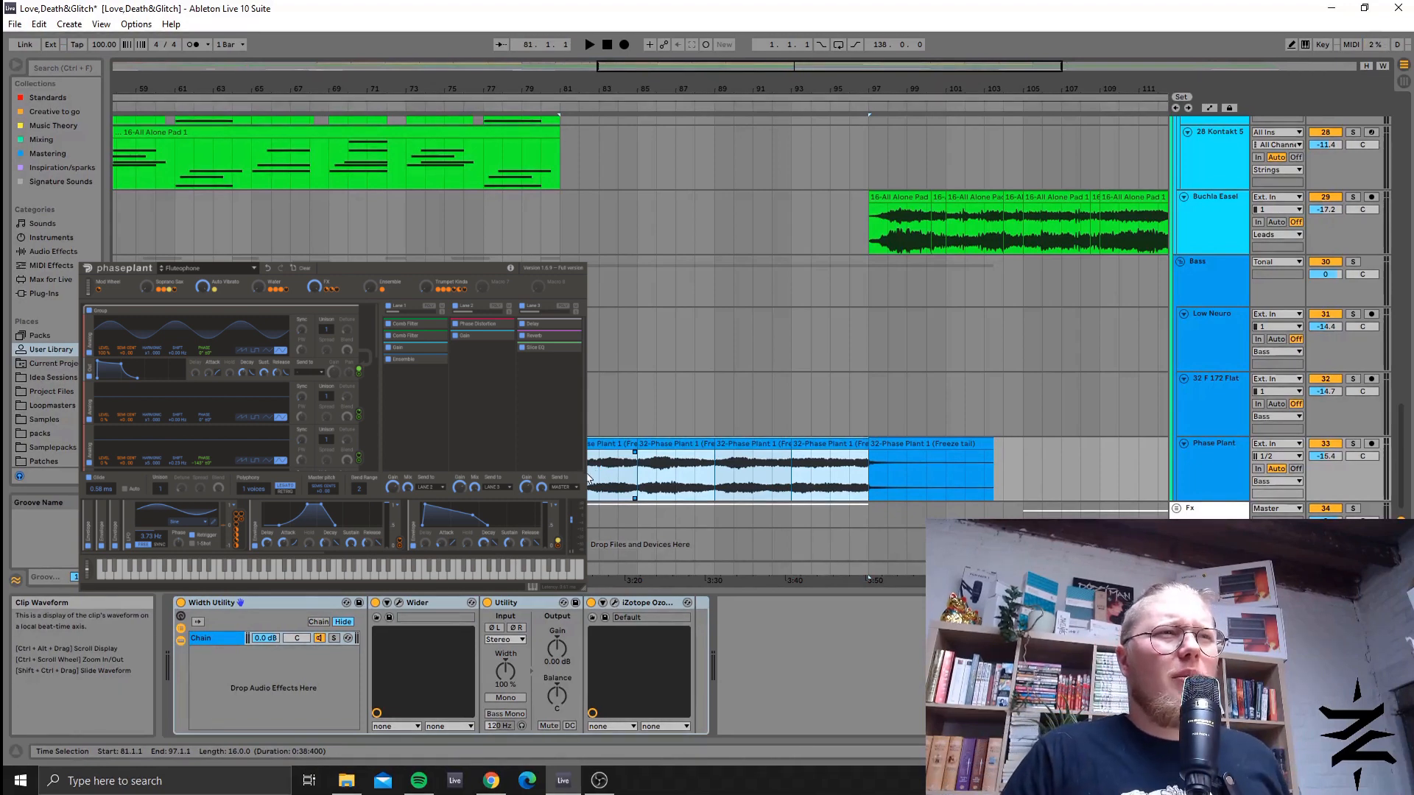
left_click_drag(595, 479, 869, 491)
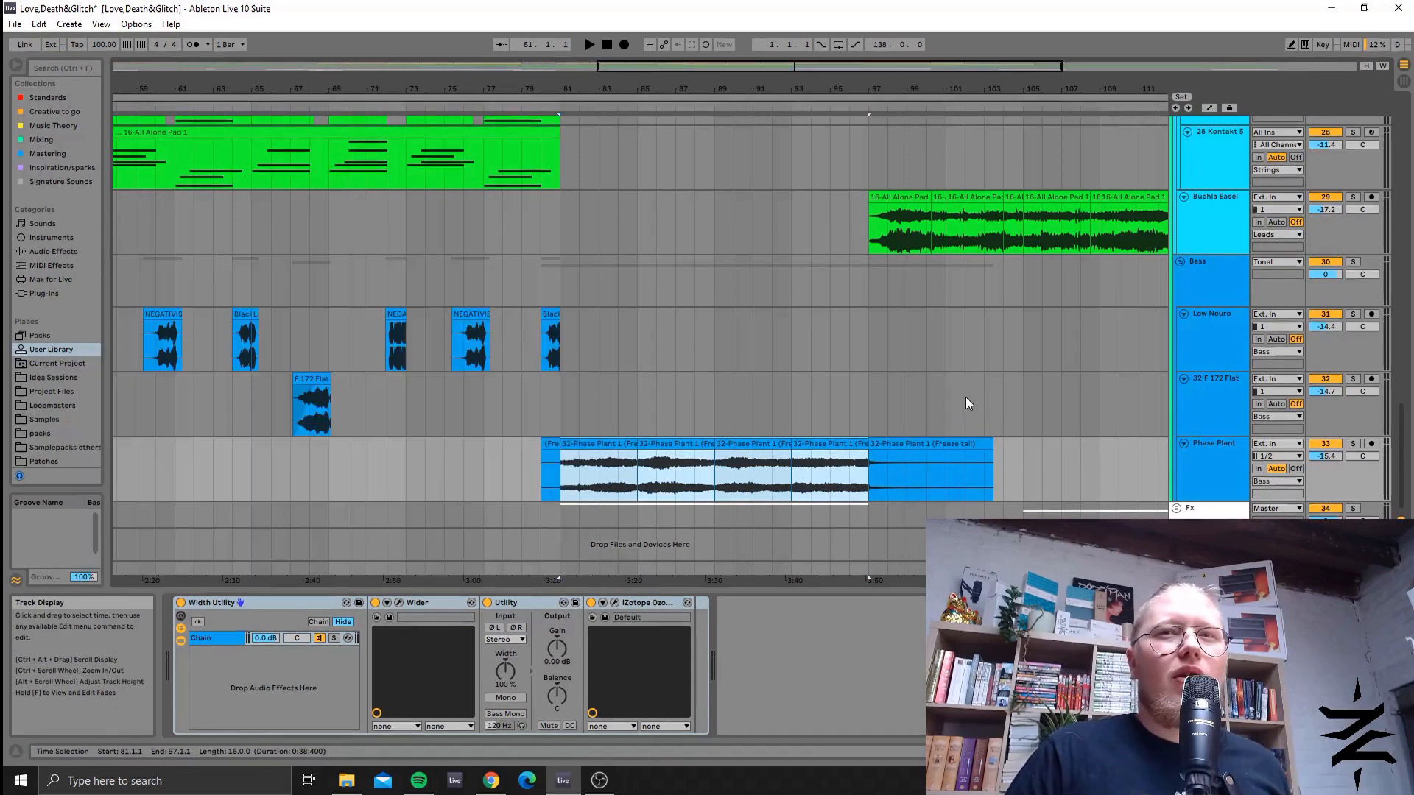
Survey the Fx and Texture group tracks across the full length of the arrangement.
scroll(847, 335, "up", 2)
scroll(869, 331, "down", 2)
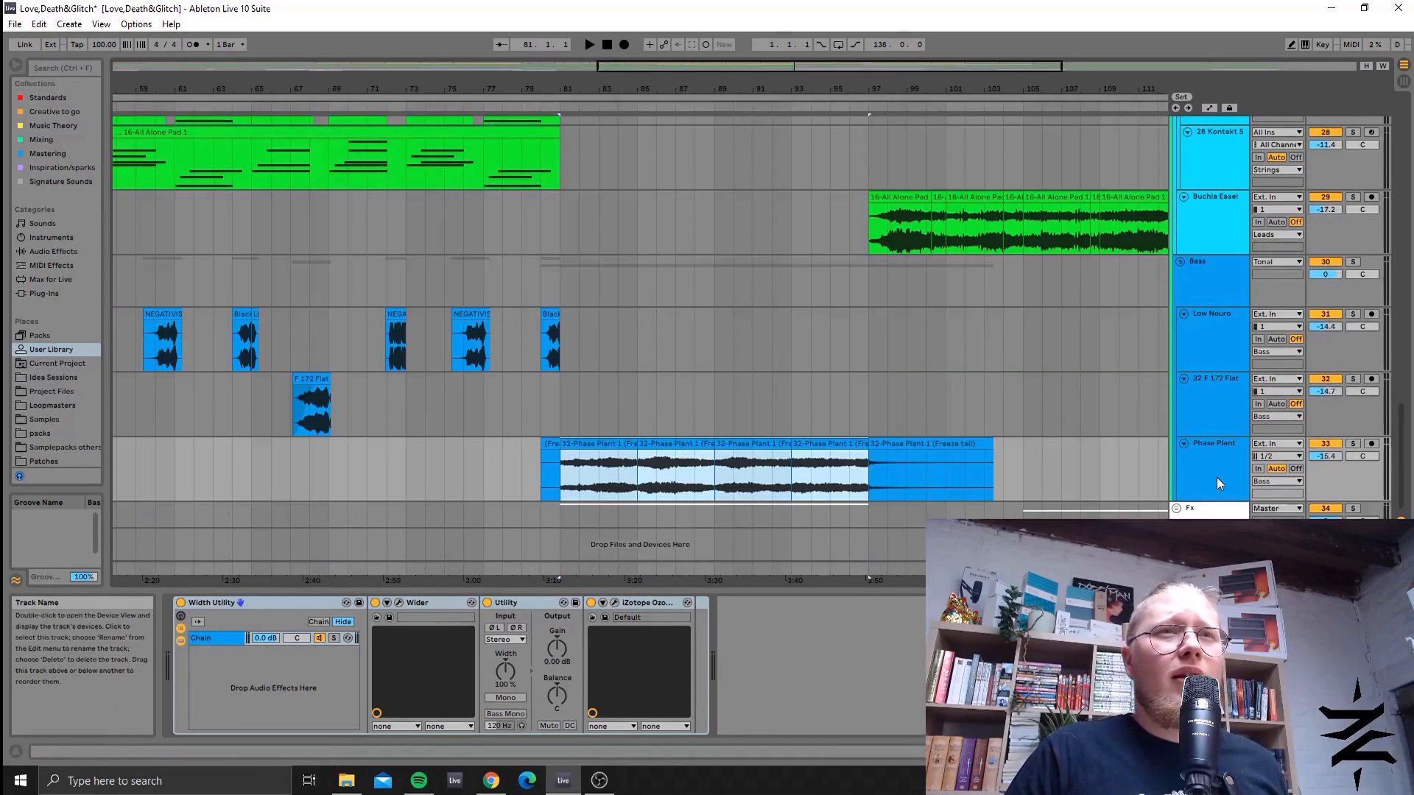
scroll(987, 471, "down", 10)
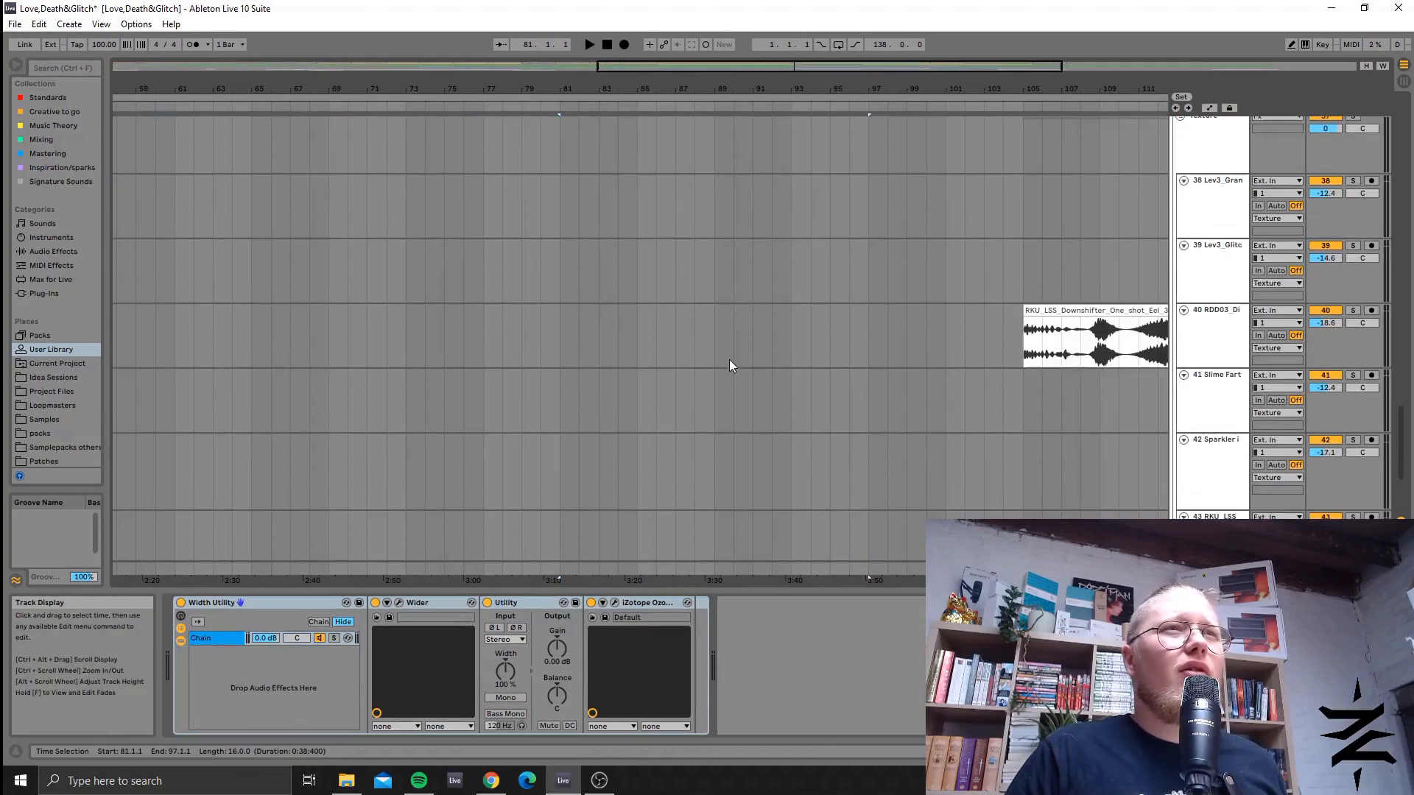
left_click_drag(1003, 88, 1003, 30)
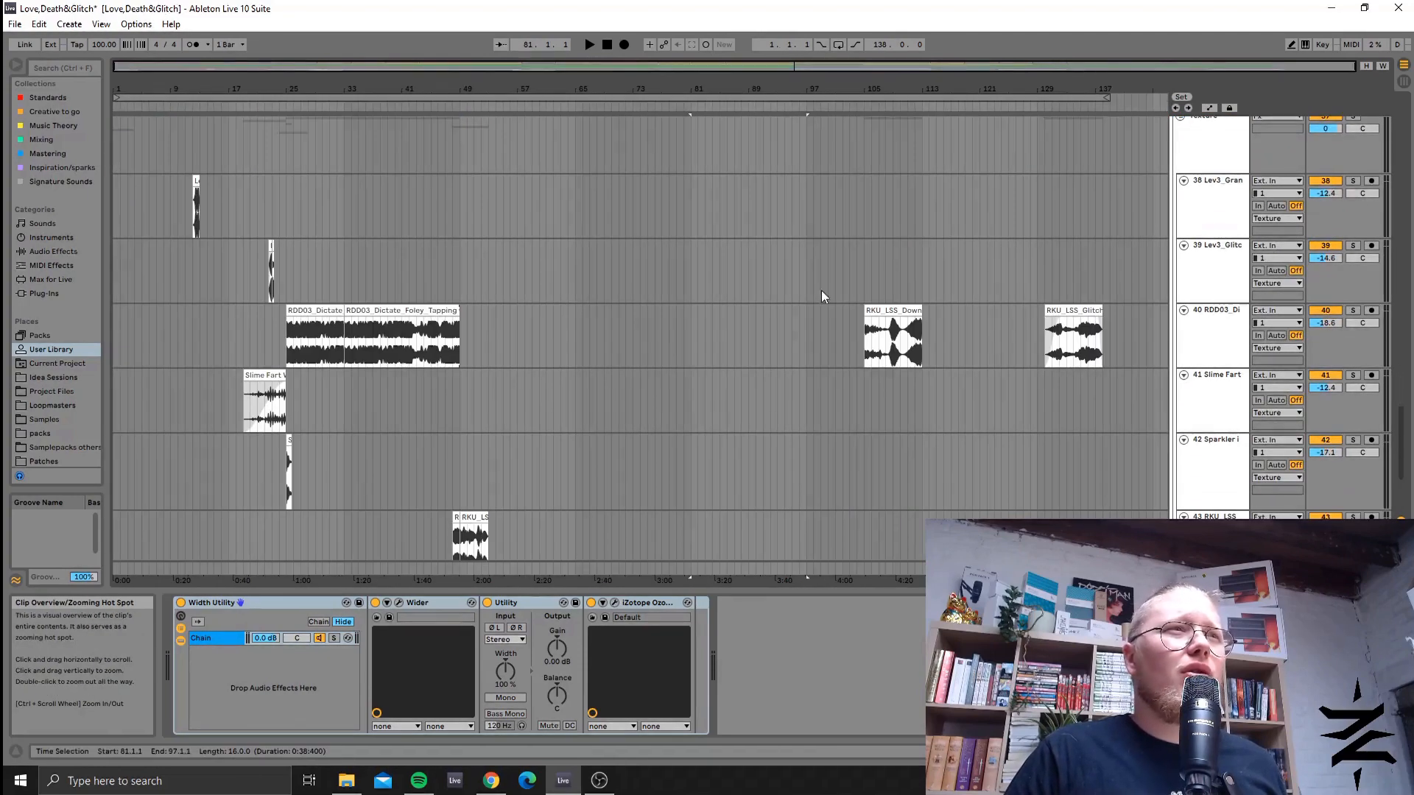
scroll(825, 260, "down", 3)
scroll(226, 461, "up", 6)
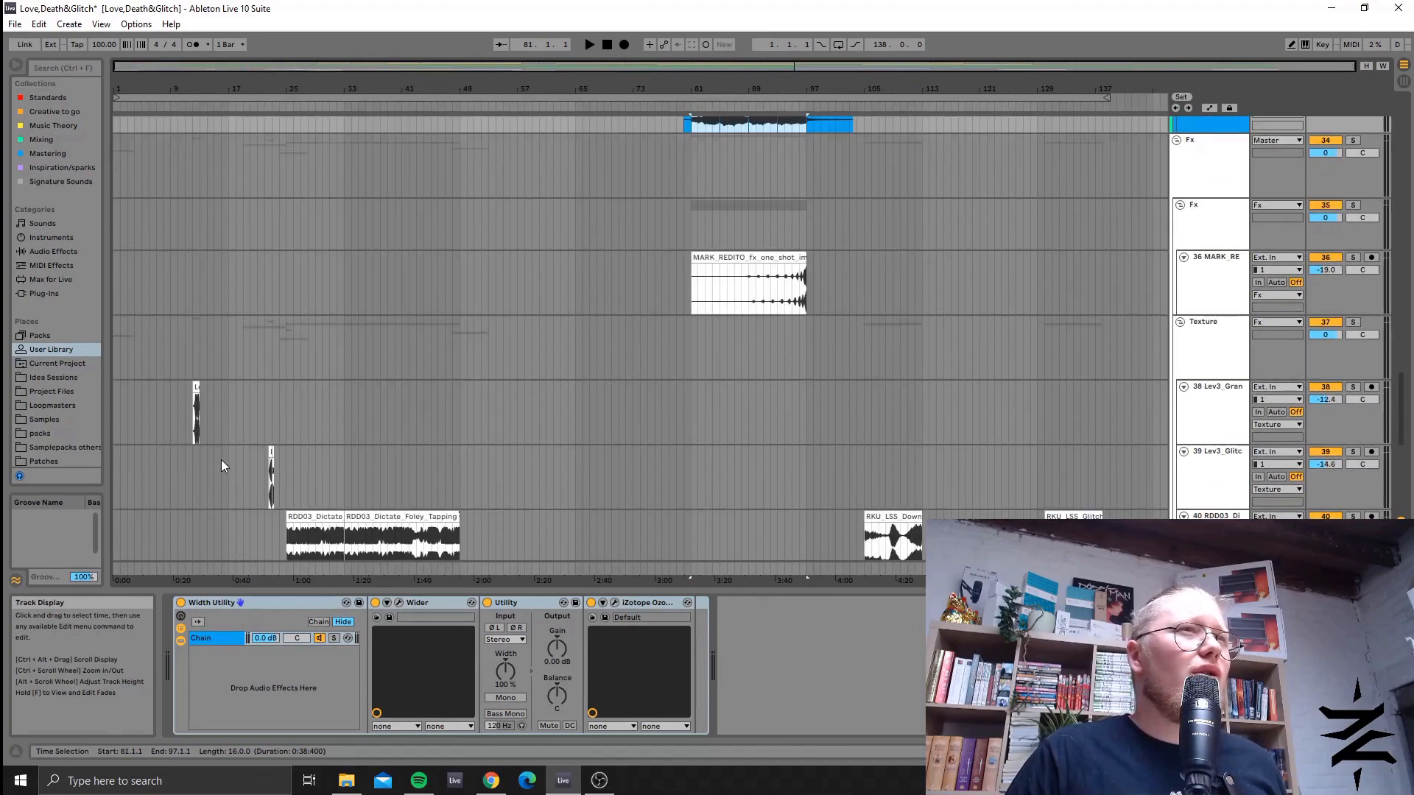
Fold the Tonal, Drums and Fx groups, and select the whole arrangement from bar 1 to bar 141.
scroll(222, 461, "up", 10)
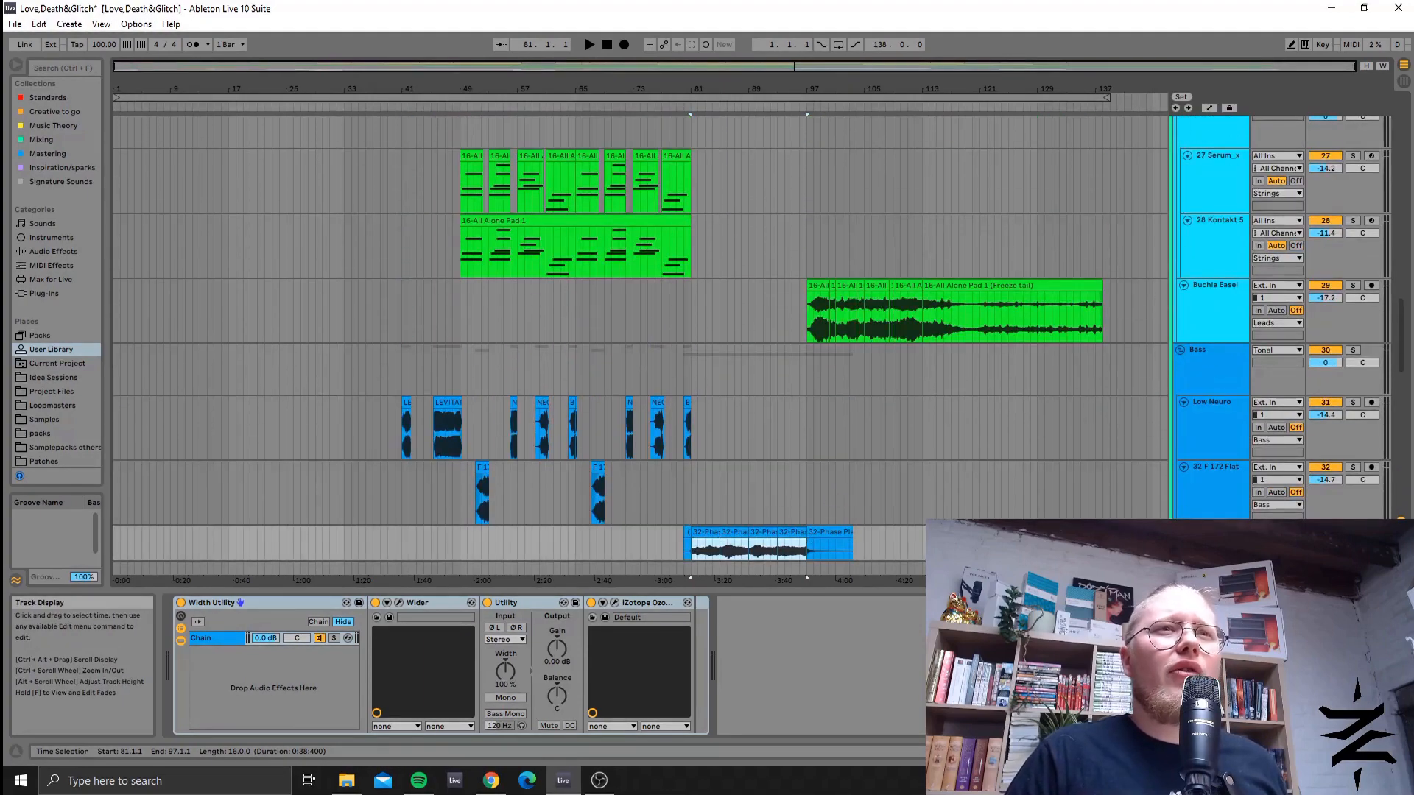
scroll(1184, 360, "up", 5)
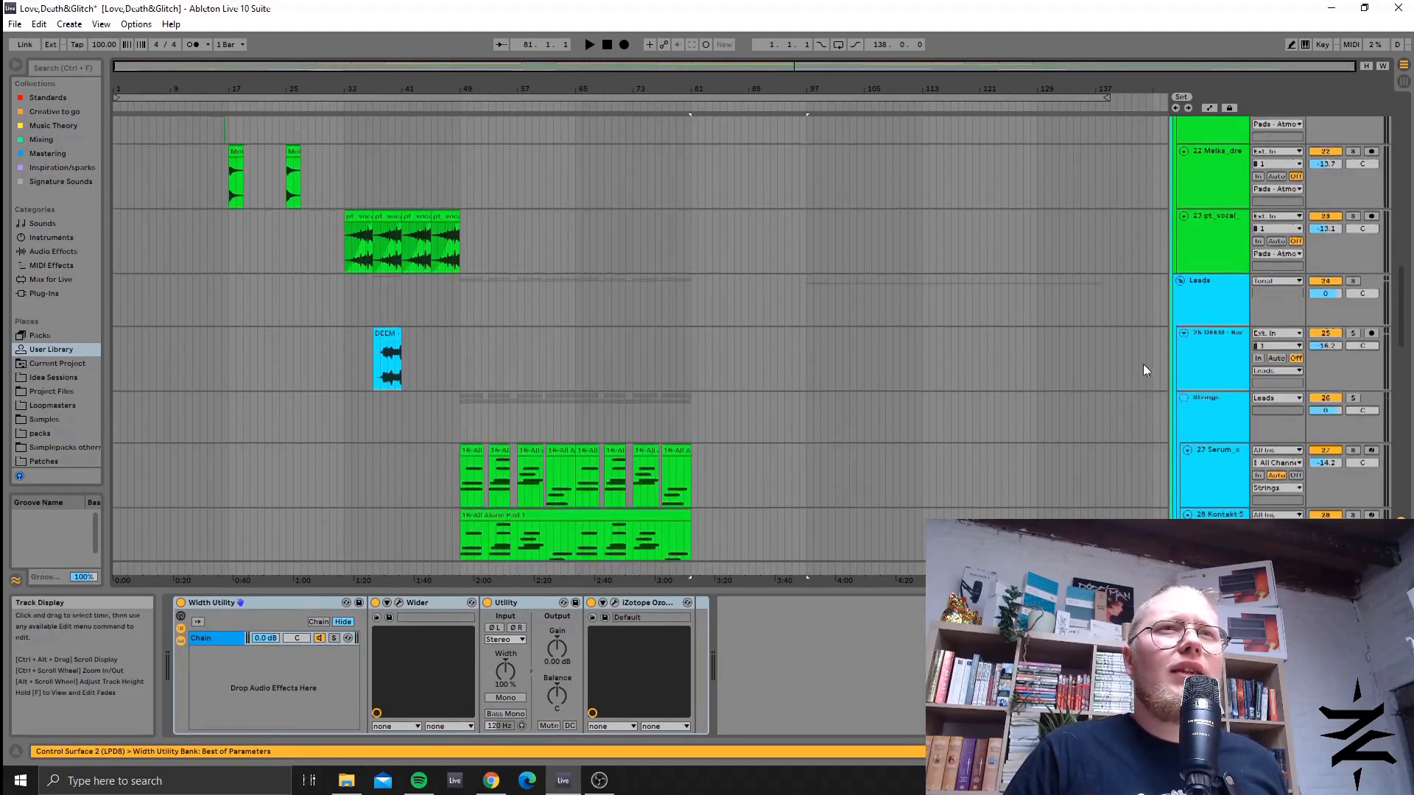
scroll(1142, 360, "up", 6)
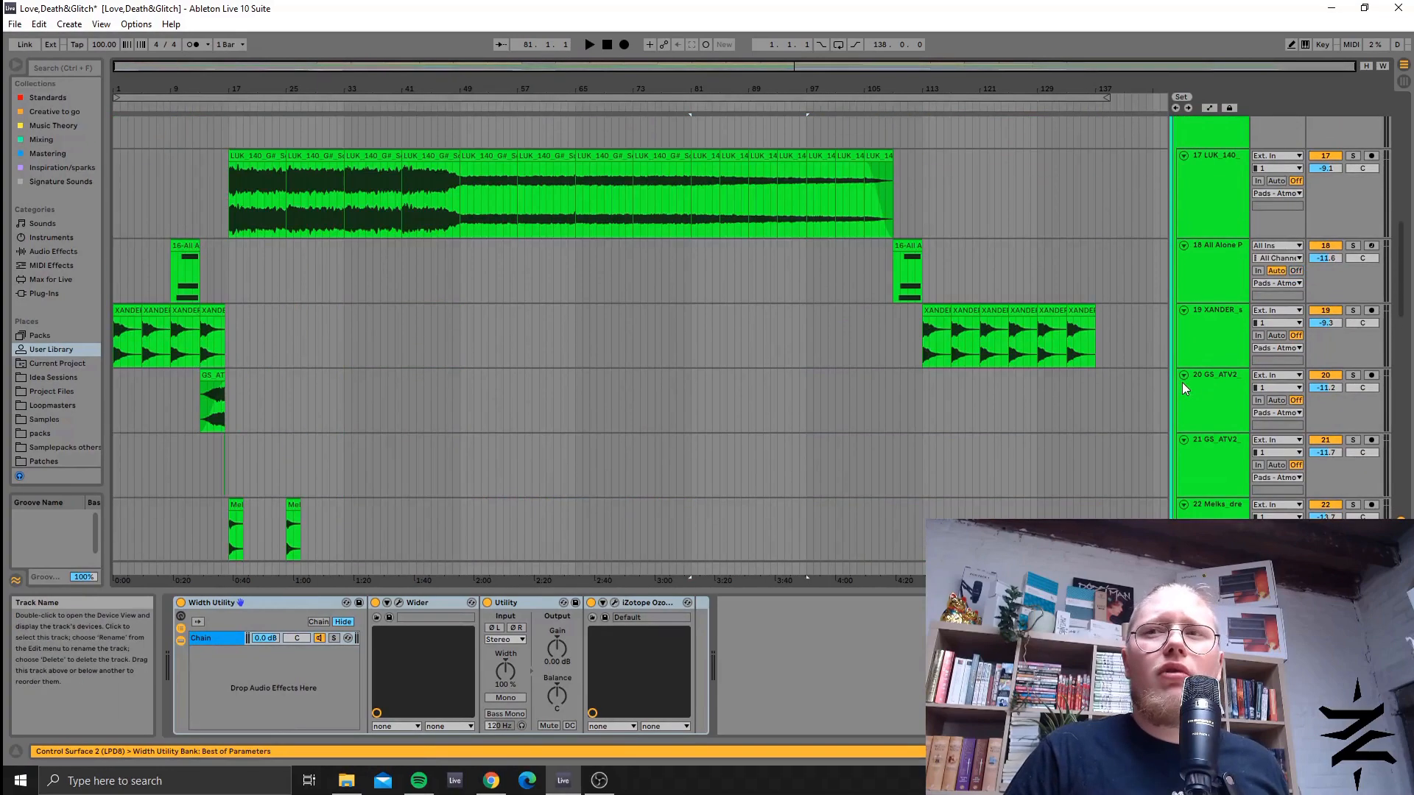
scroll(1181, 381, "up", 8)
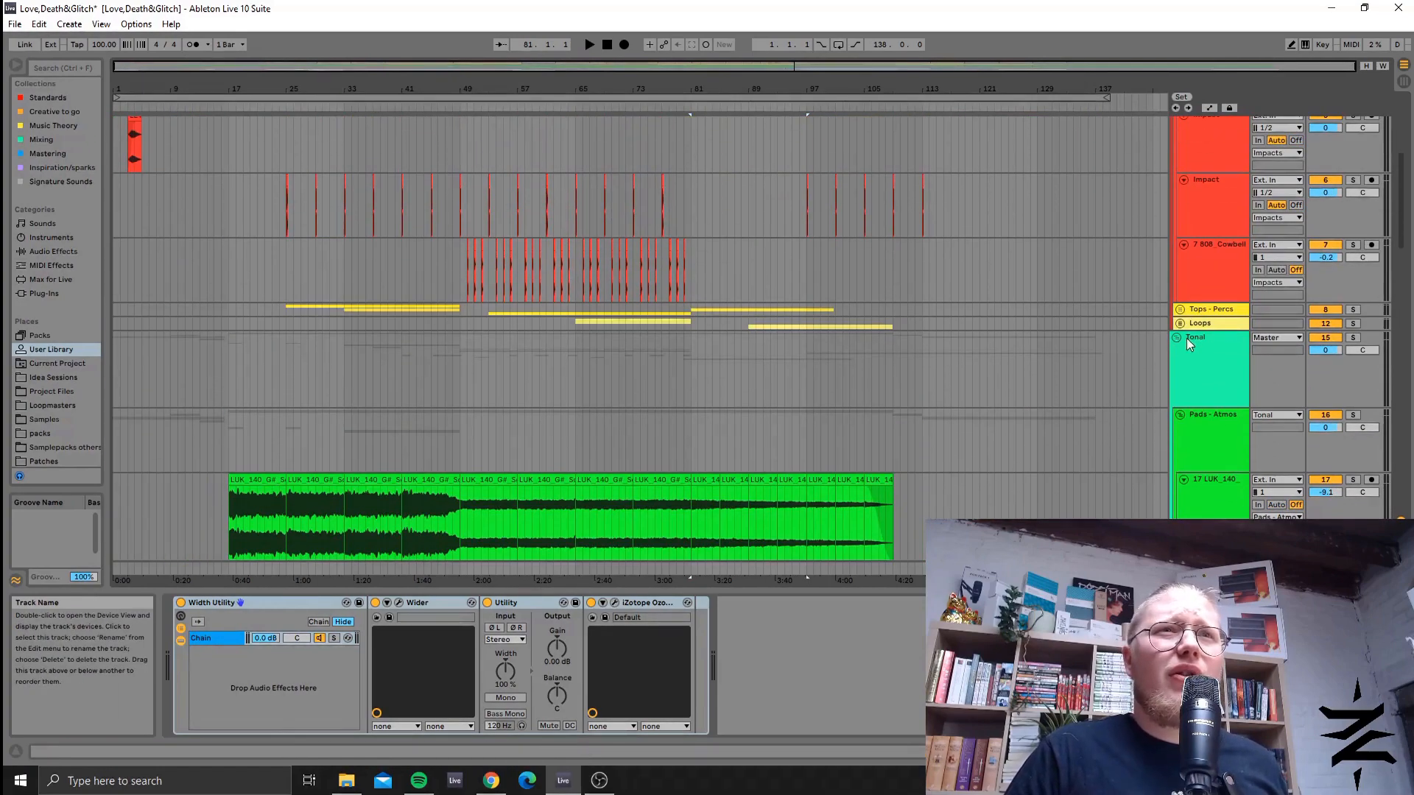
left_click(1186, 341)
scroll(1178, 346, "up", 5)
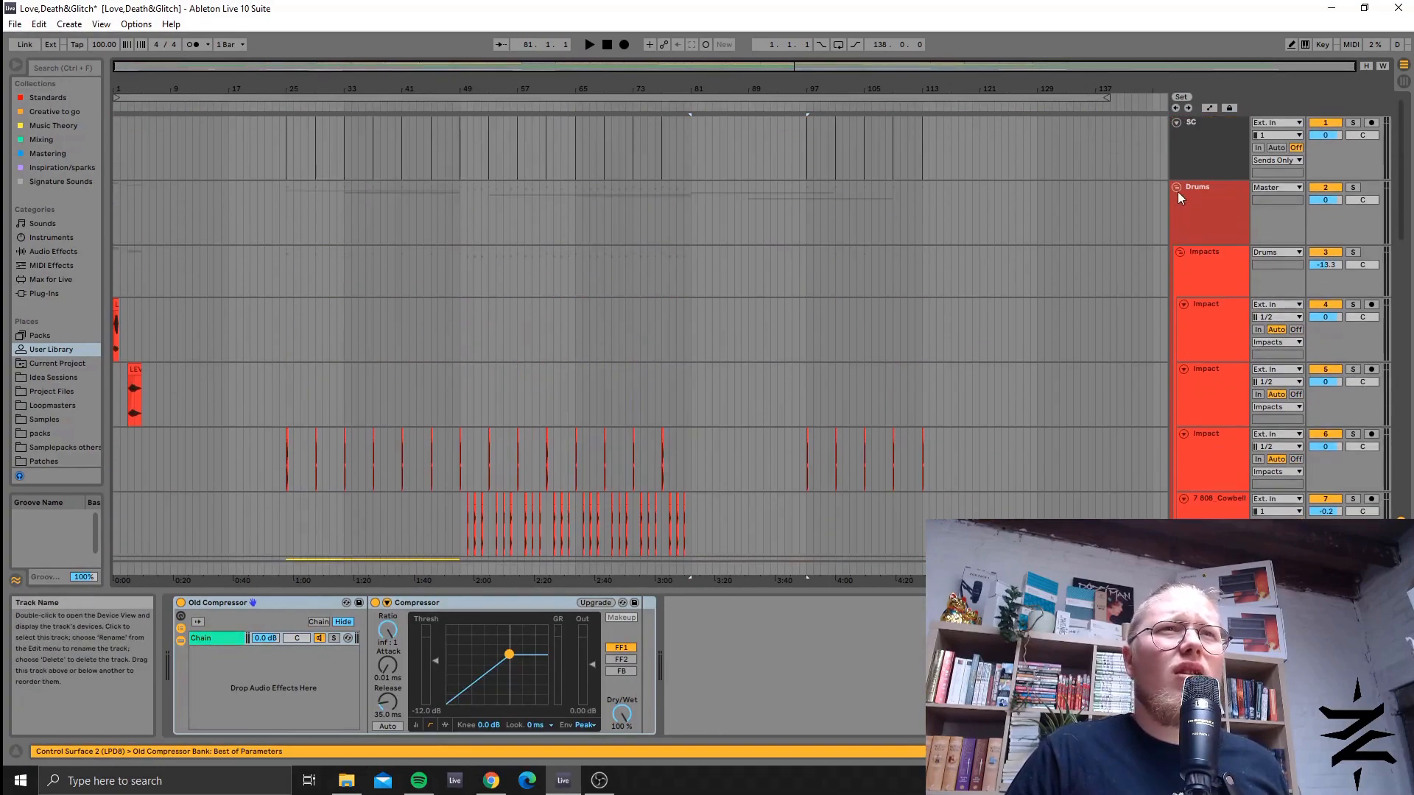
left_click(1176, 187)
left_click(1177, 254)
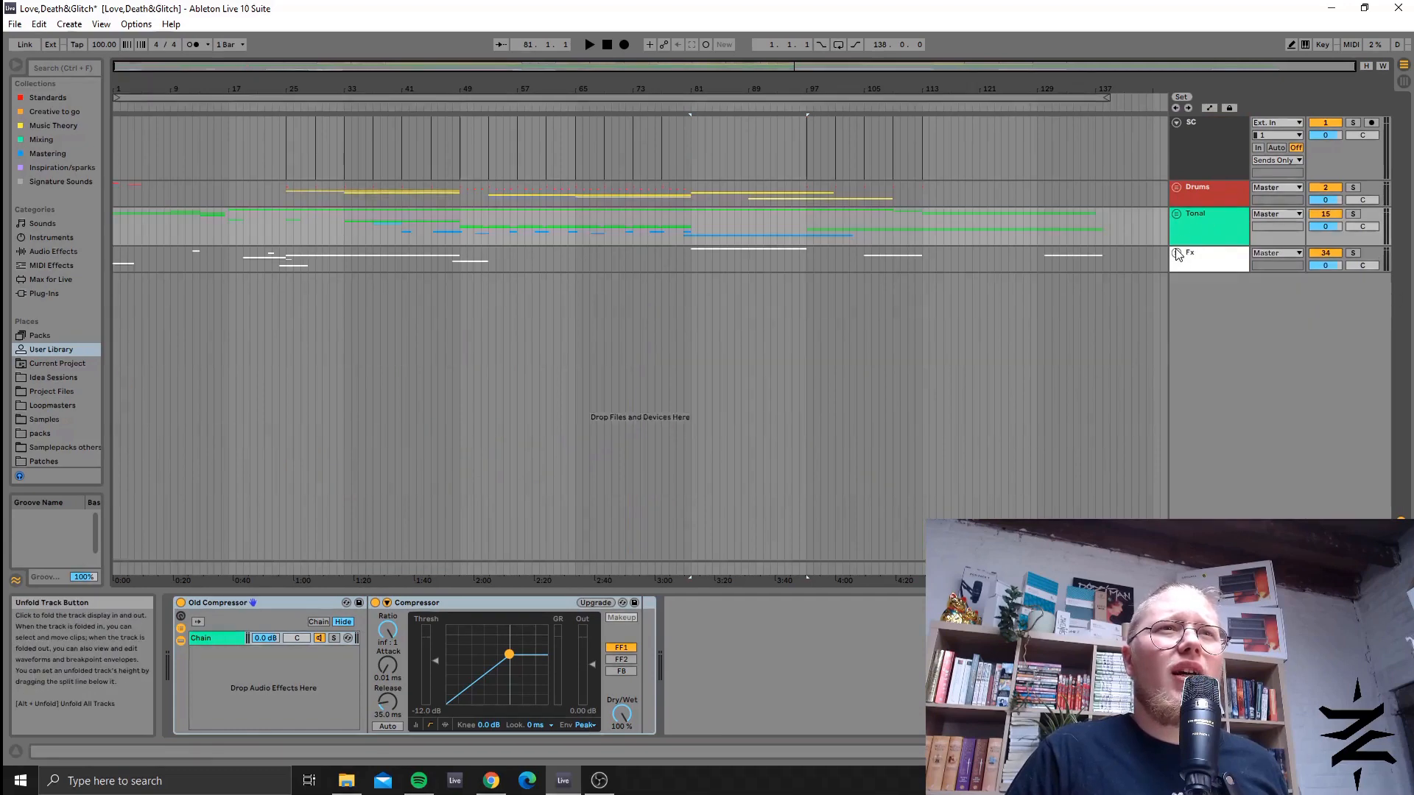
key("ctrl+a")
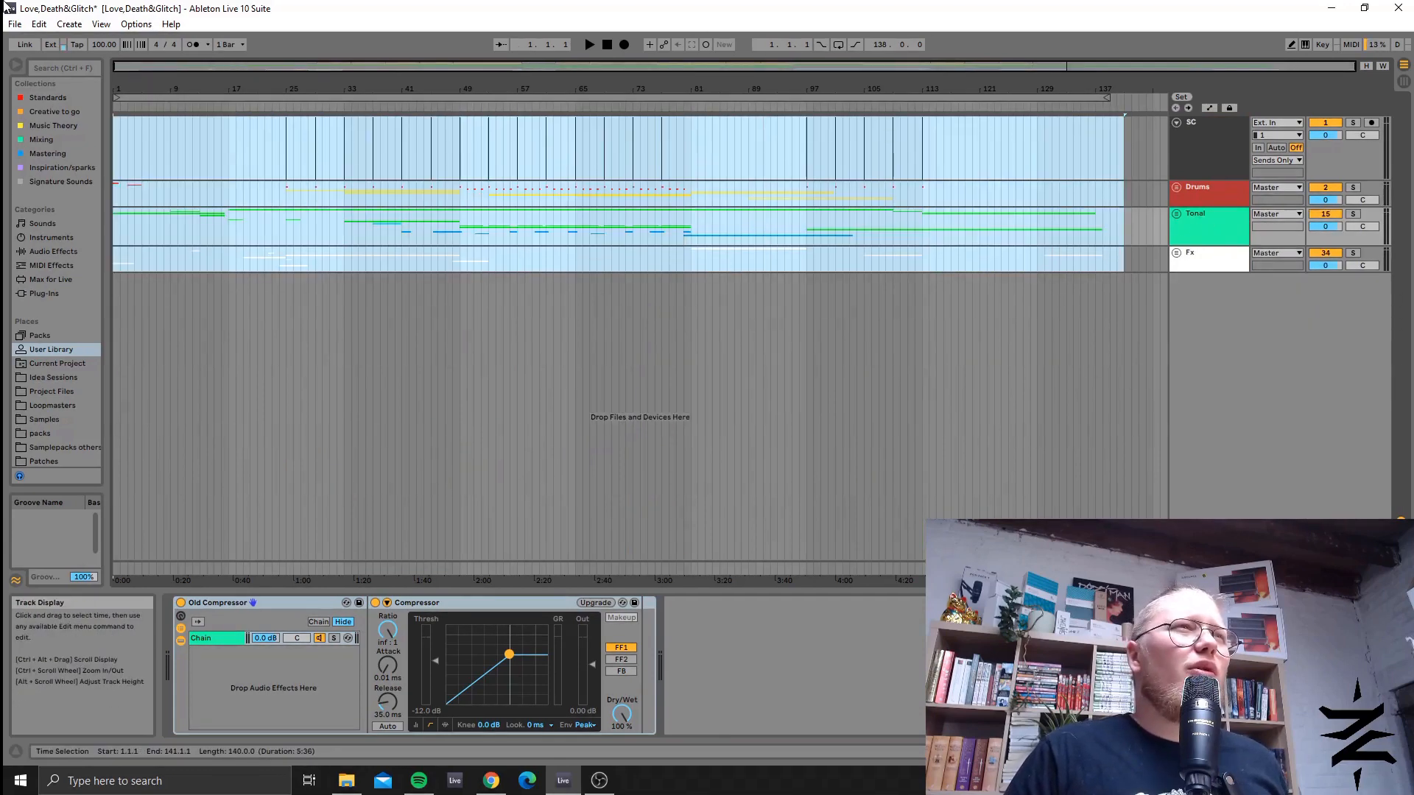